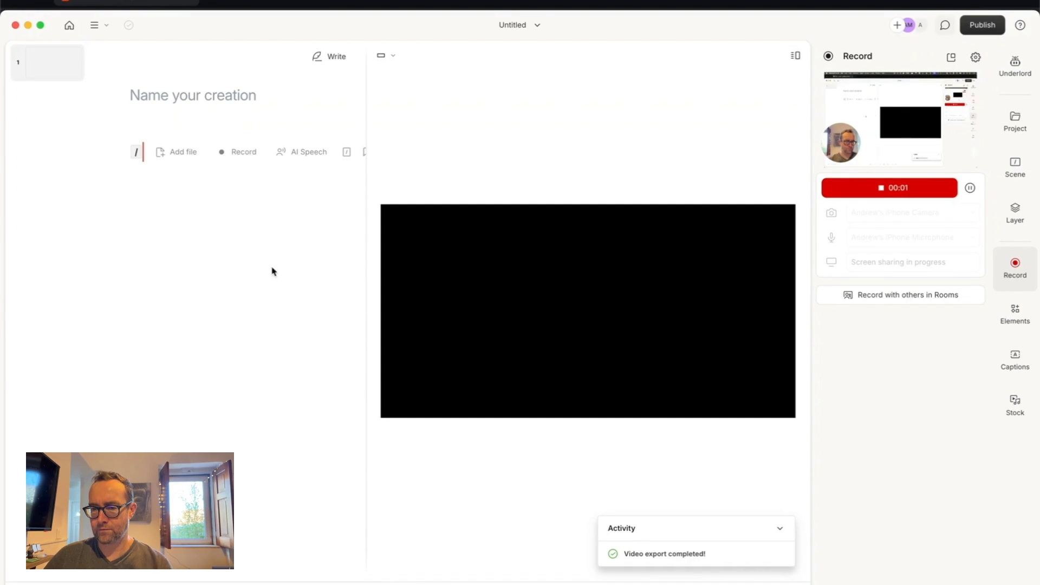
Step: Bring the Chrome tab with the Reddit Ads Manager dashboard to the front
{"action": "left_click", "coordinate": [123, 1]}
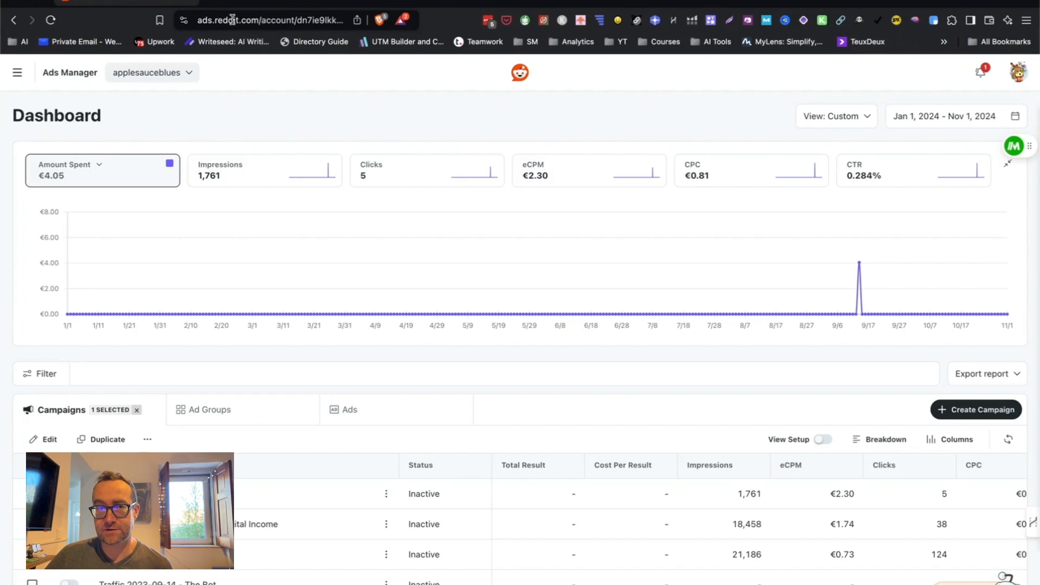
Step: Go to Ad Inspiration from the menu and browse the Explore Top Reddit Ads feed
{"action": "left_click", "coordinate": [17, 72]}
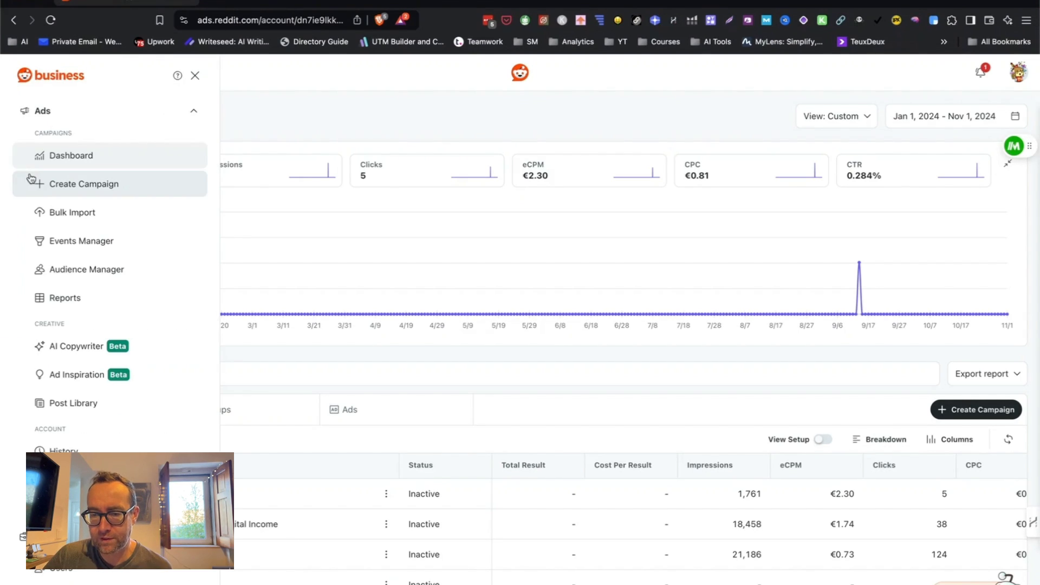
{"action": "left_click", "coordinate": [94, 376]}
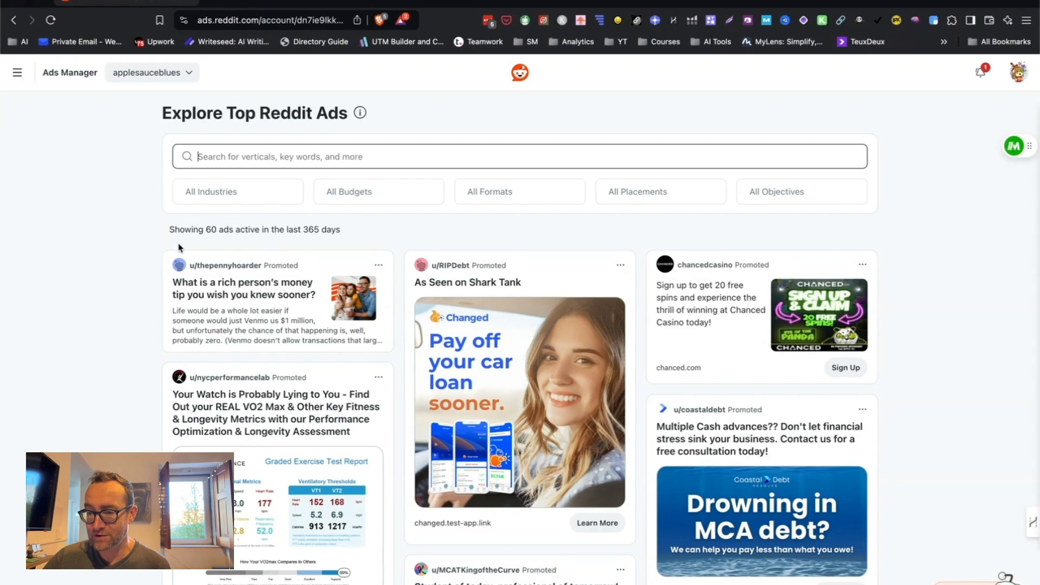
{"action": "scroll", "coordinate": [140, 269], "scroll_direction": "down", "scroll_amount": 3}
{"action": "scroll", "coordinate": [139, 269], "scroll_direction": "down", "scroll_amount": 10}
{"action": "scroll", "coordinate": [138, 270], "scroll_direction": "down", "scroll_amount": 7}
{"action": "scroll", "coordinate": [138, 270], "scroll_direction": "down", "scroll_amount": 7}
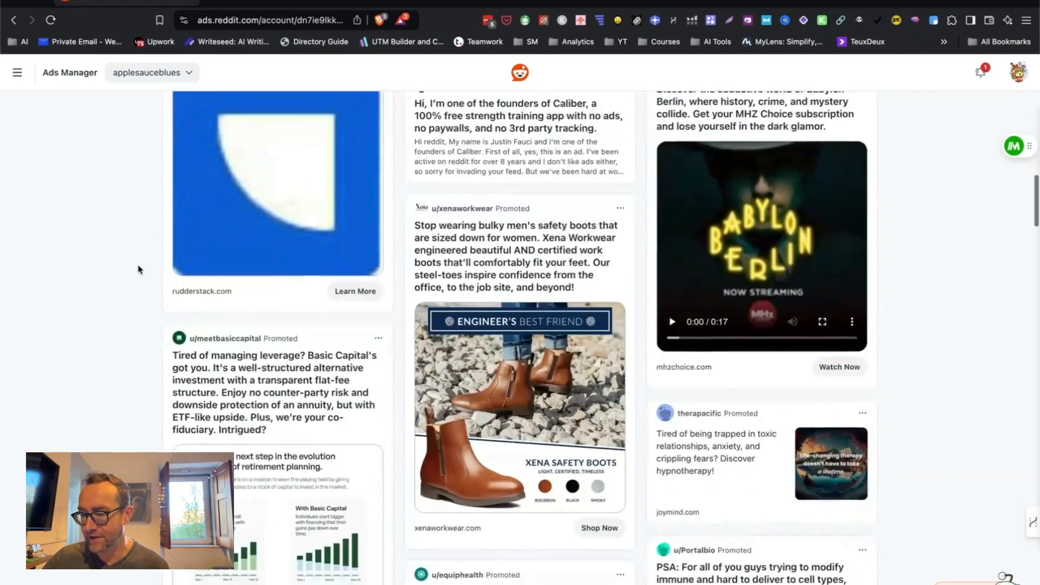
{"action": "scroll", "coordinate": [138, 270], "scroll_direction": "down", "scroll_amount": 2}
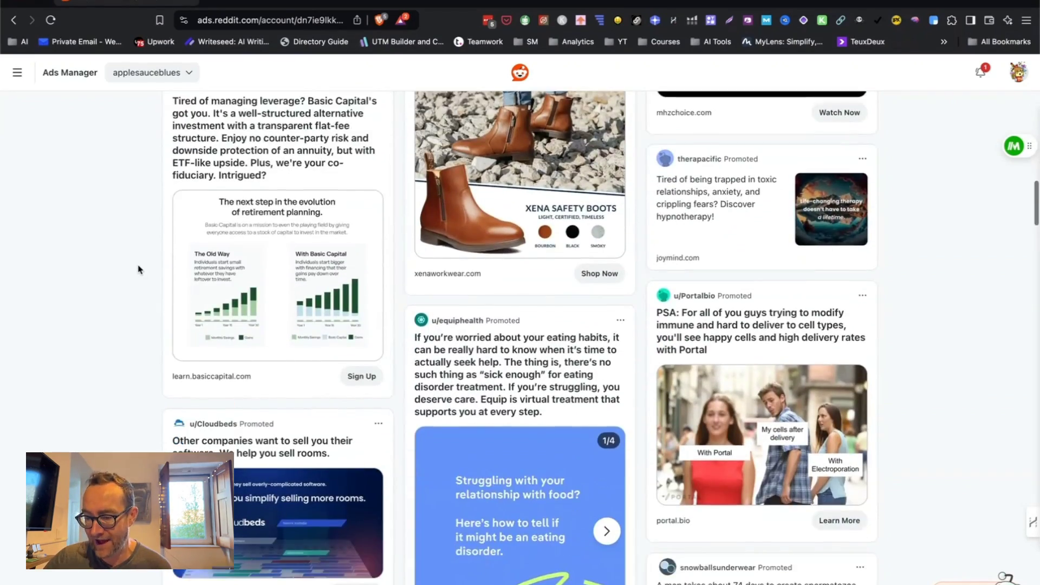
{"action": "scroll", "coordinate": [138, 269], "scroll_direction": "down", "scroll_amount": 1}
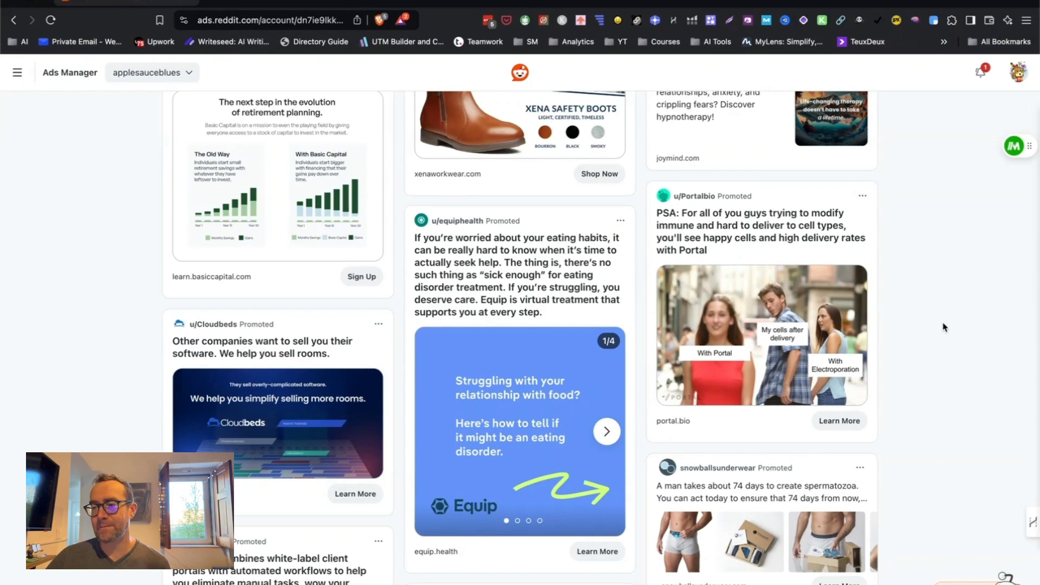
{"action": "scroll", "coordinate": [942, 326], "scroll_direction": "down", "scroll_amount": 4}
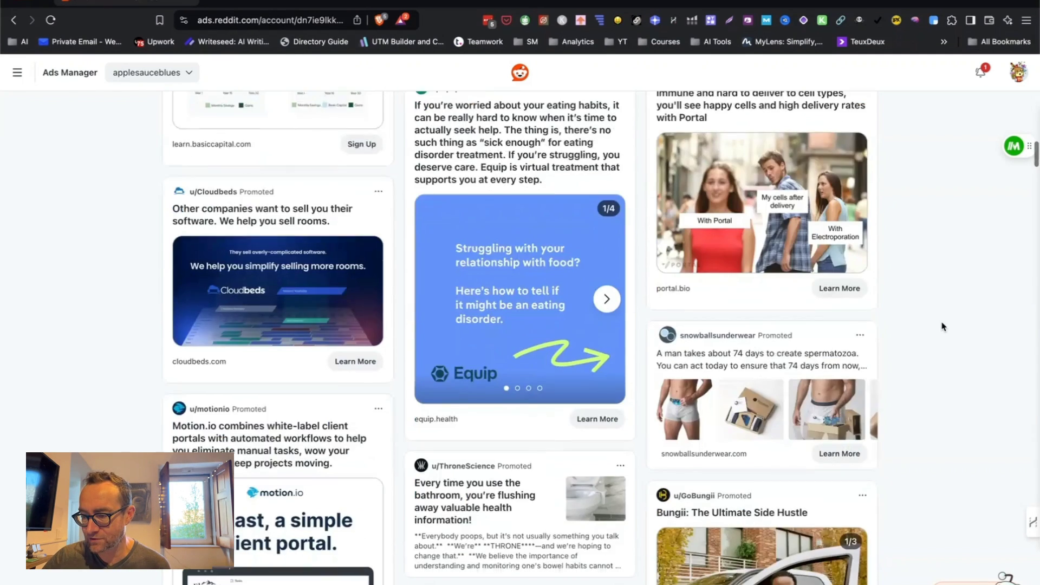
{"action": "scroll", "coordinate": [941, 326], "scroll_direction": "up", "scroll_amount": 15}
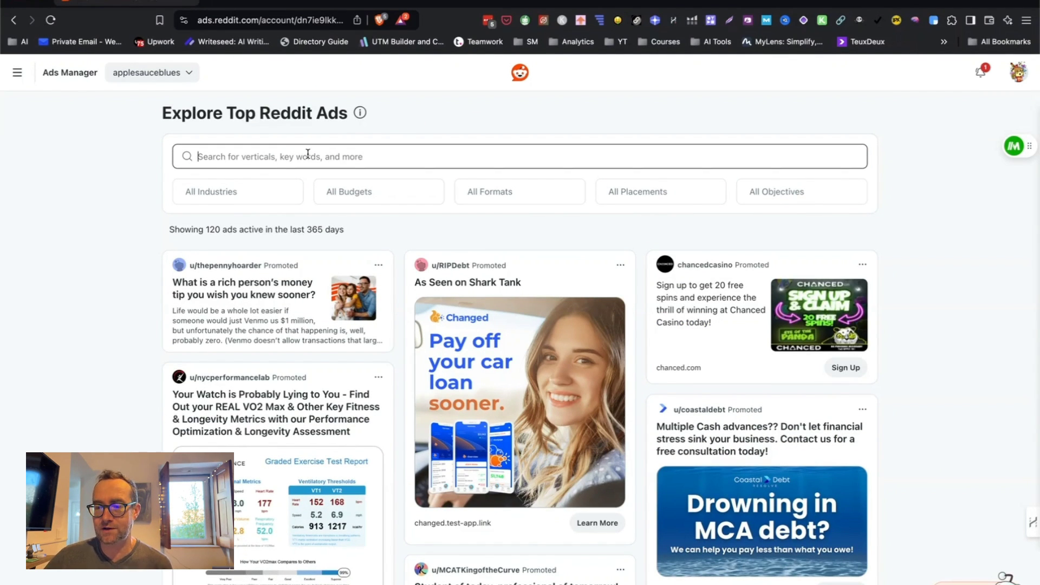
Step: Search the top-ads gallery for 'meditation' and scroll through the matching ads
{"action": "type", "text": "me"}
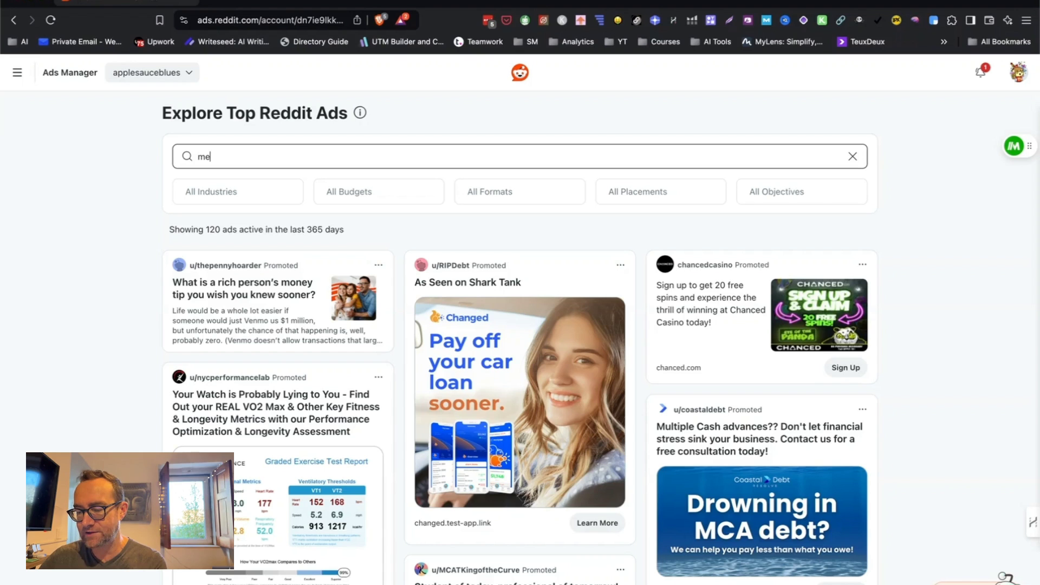
{"action": "type", "text": "ditation"}
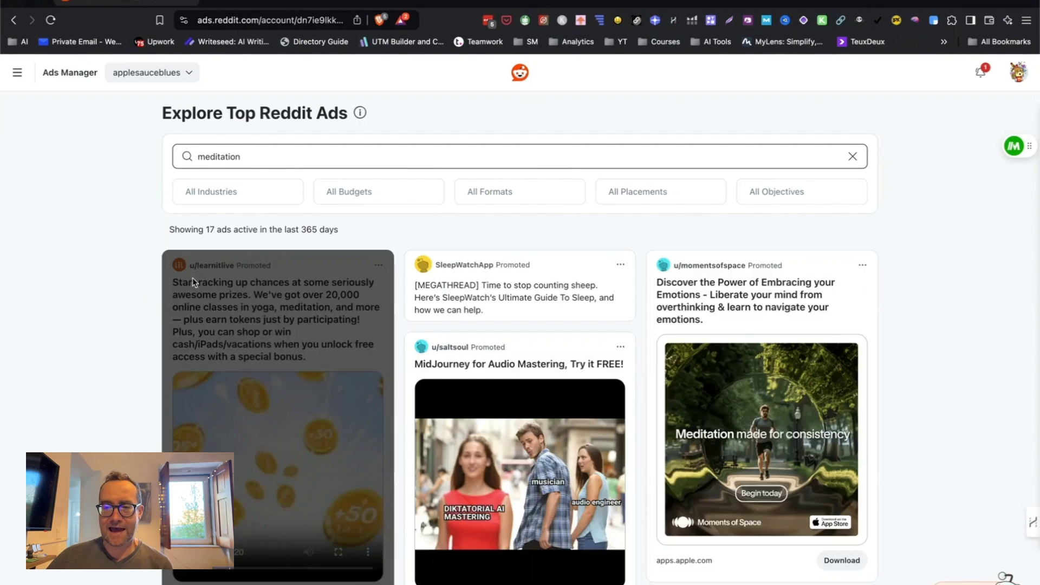
{"action": "scroll", "coordinate": [57, 376], "scroll_direction": "down", "scroll_amount": 3}
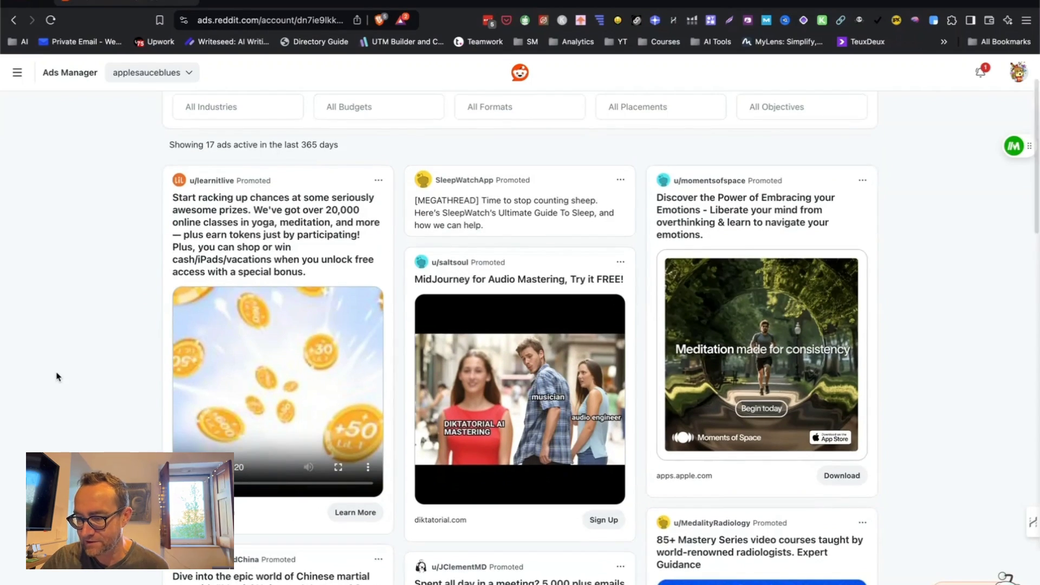
{"action": "scroll", "coordinate": [56, 376], "scroll_direction": "down", "scroll_amount": 15}
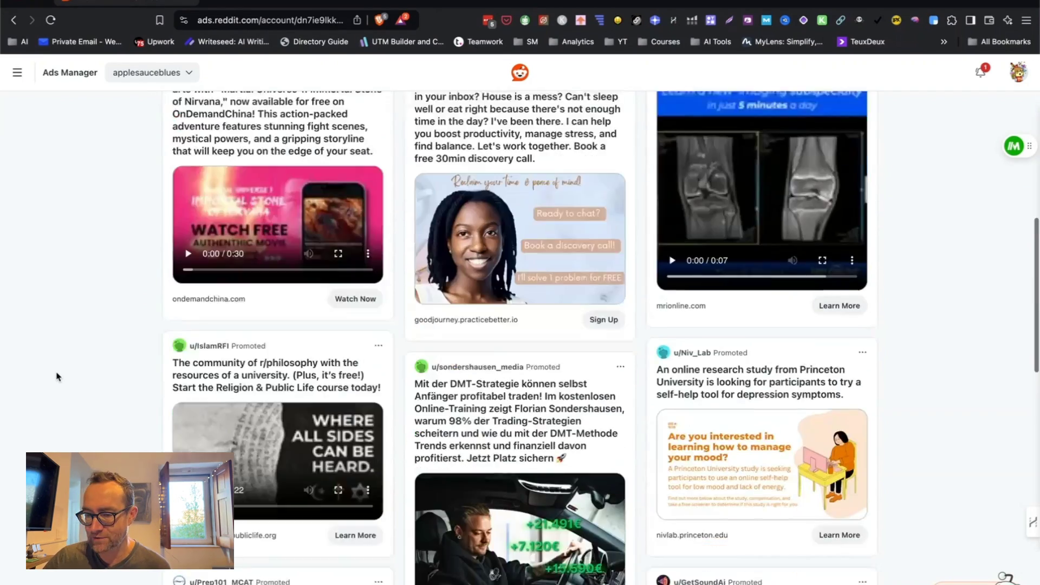
{"action": "scroll", "coordinate": [57, 376], "scroll_direction": "down", "scroll_amount": 6}
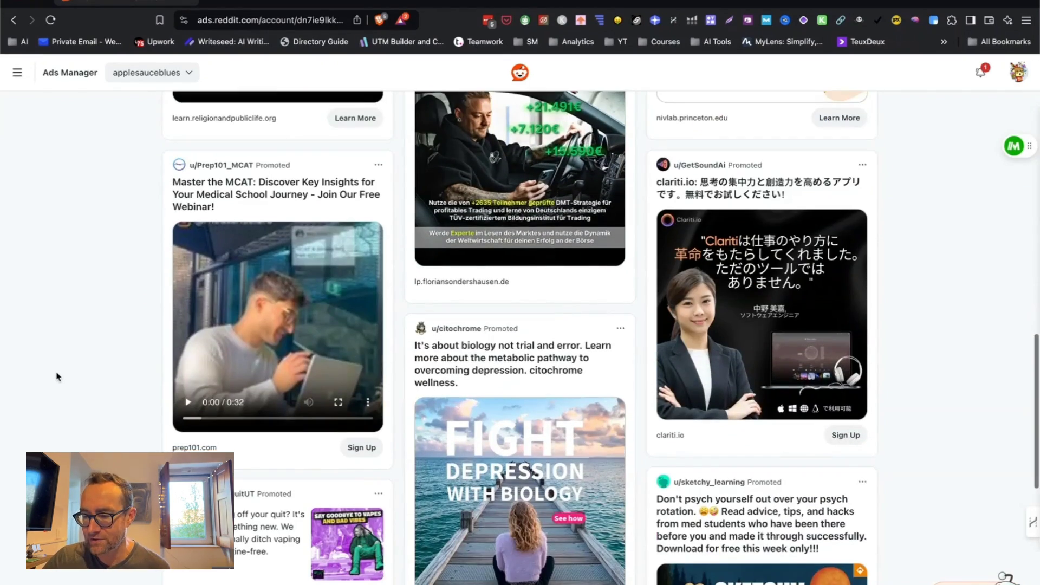
{"action": "scroll", "coordinate": [57, 374], "scroll_direction": "up", "scroll_amount": 20}
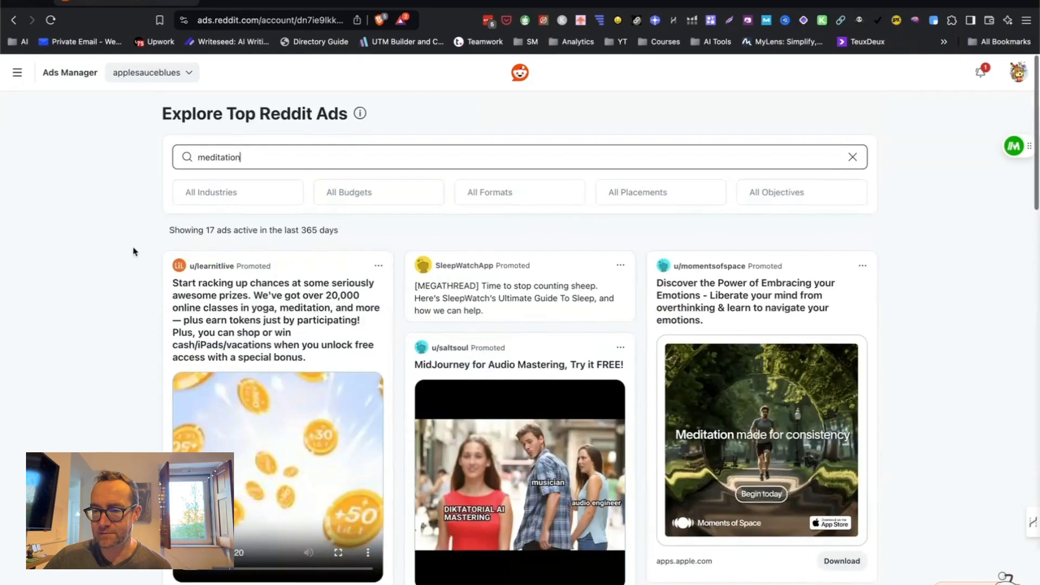
Step: Clear the 'meditation' search and try, then remove, the Video format filter
{"action": "double_click", "coordinate": [249, 151]}
{"action": "key", "text": "BackSpace"}
{"action": "left_click", "coordinate": [499, 189]}
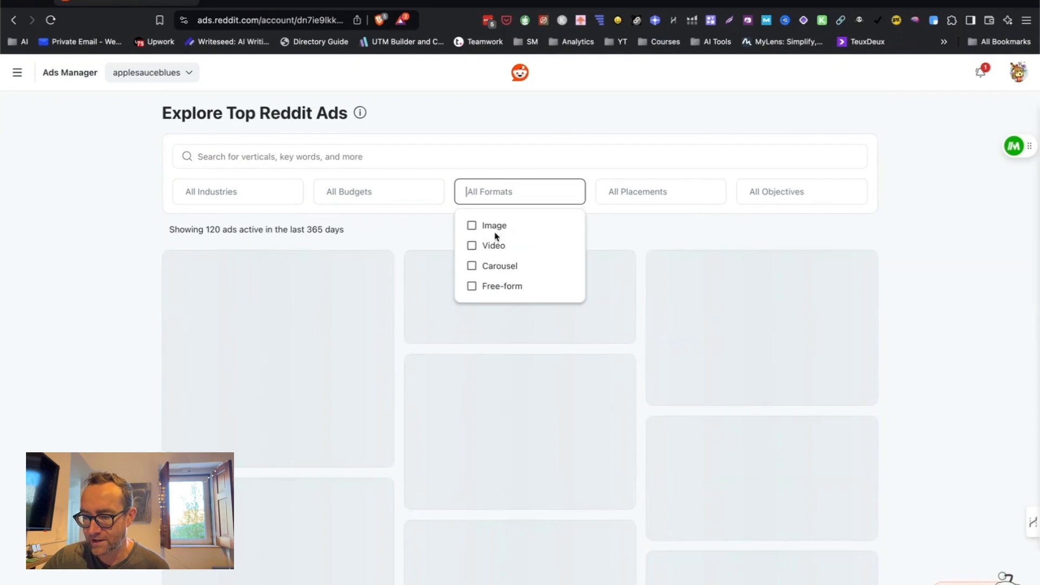
{"action": "left_click", "coordinate": [493, 247]}
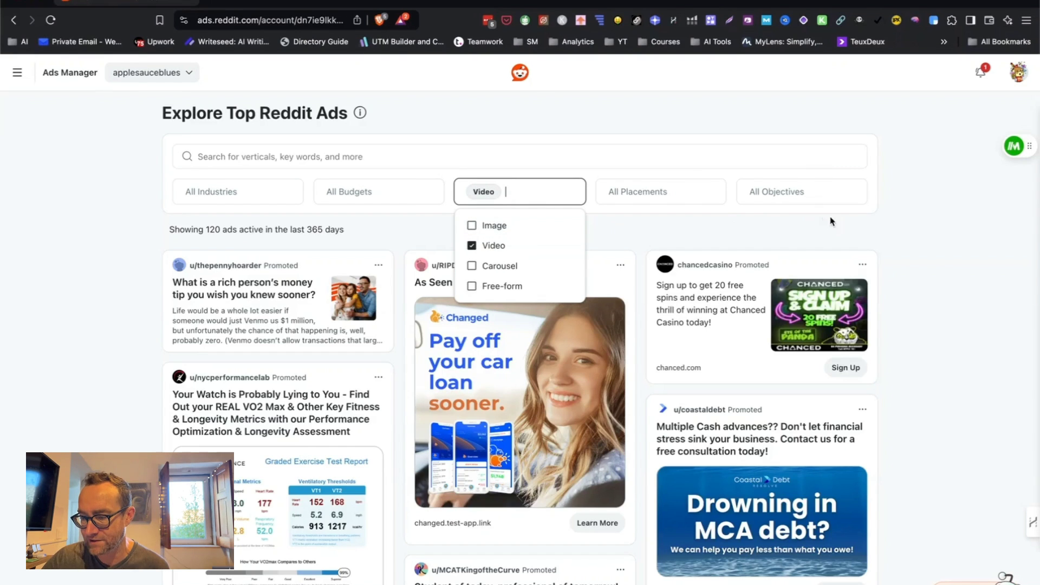
{"action": "left_click", "coordinate": [865, 223]}
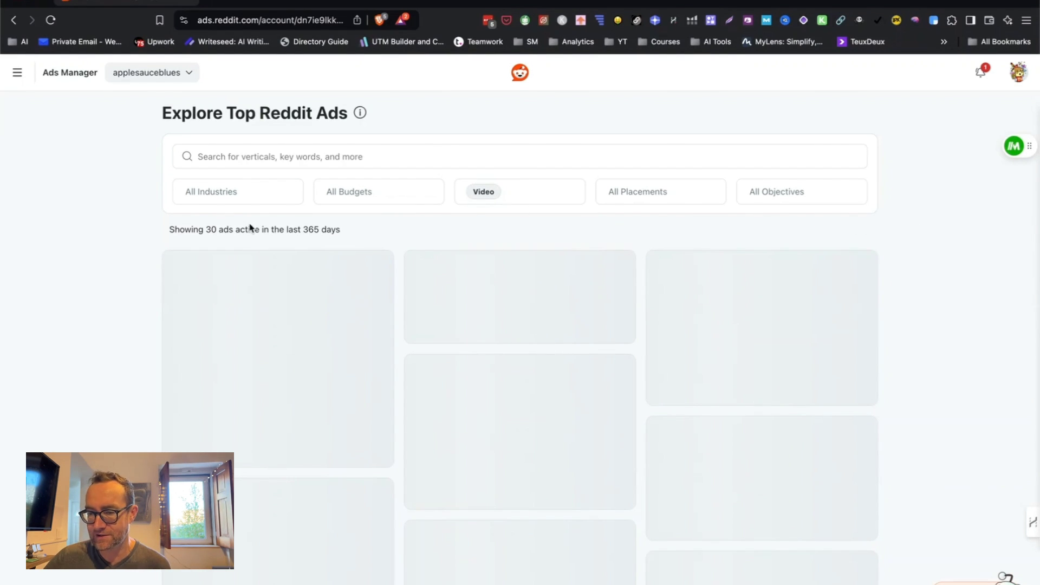
{"action": "left_click", "coordinate": [235, 196]}
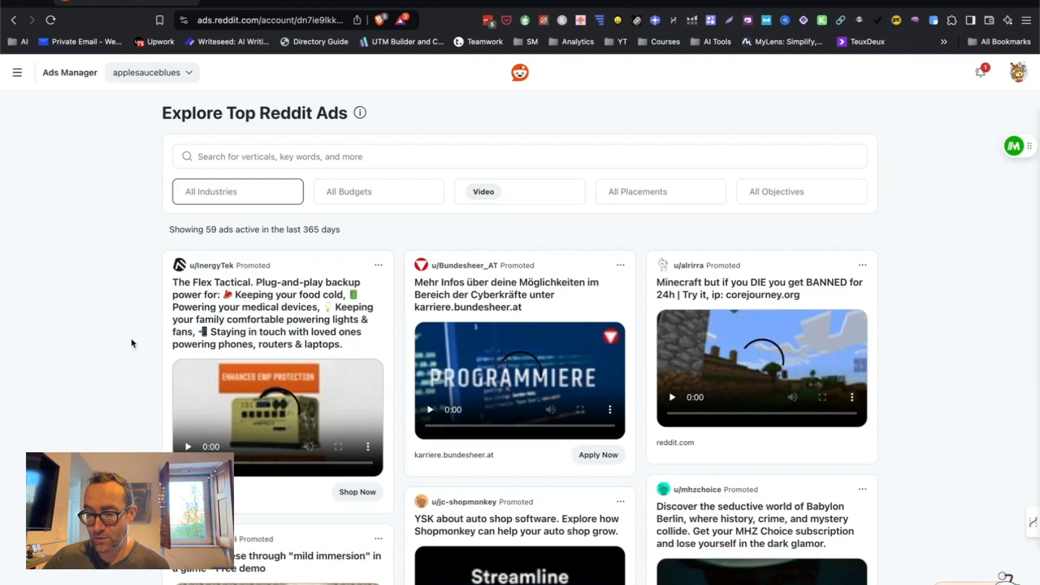
{"action": "left_click", "coordinate": [121, 364]}
{"action": "scroll", "coordinate": [121, 364], "scroll_direction": "down", "scroll_amount": 5}
{"action": "scroll", "coordinate": [120, 364], "scroll_direction": "up", "scroll_amount": 5}
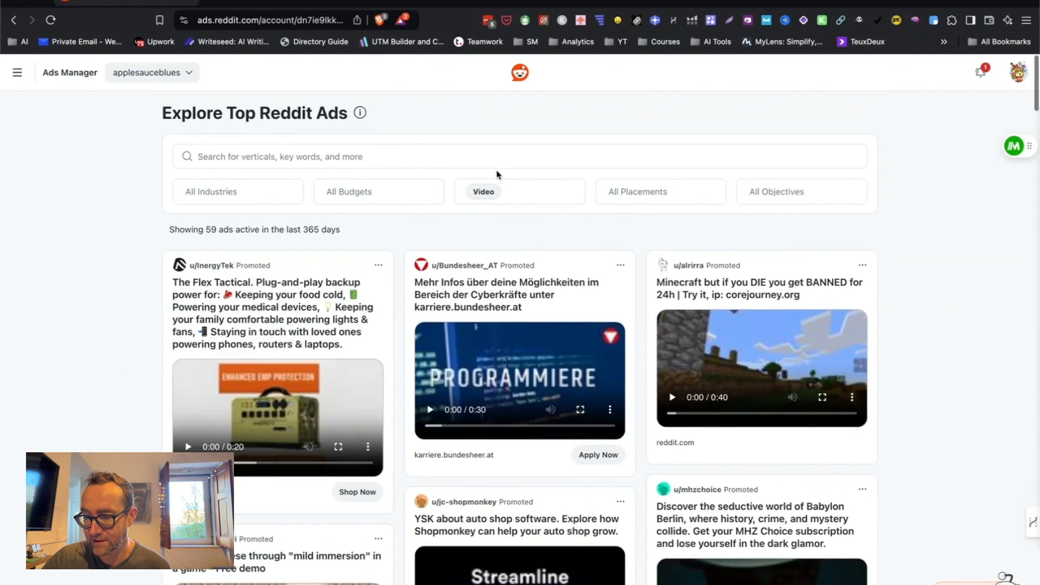
{"action": "left_click", "coordinate": [522, 190]}
{"action": "left_click", "coordinate": [473, 246]}
Step: Filter the gallery to the Financial Services industry and scroll through the 90 ads
{"action": "left_click", "coordinate": [239, 201]}
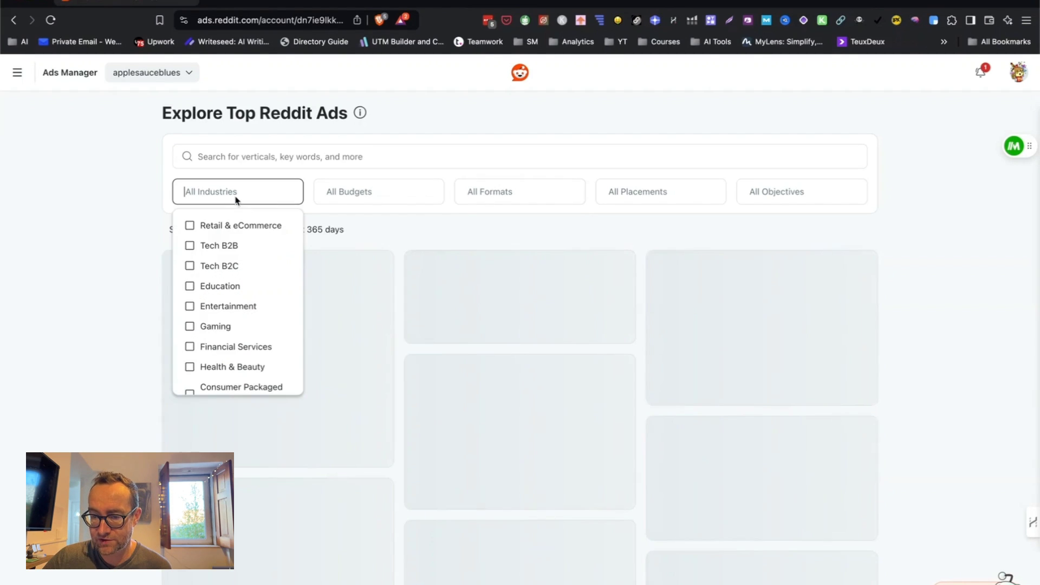
{"action": "scroll", "coordinate": [224, 298], "scroll_direction": "down", "scroll_amount": 4}
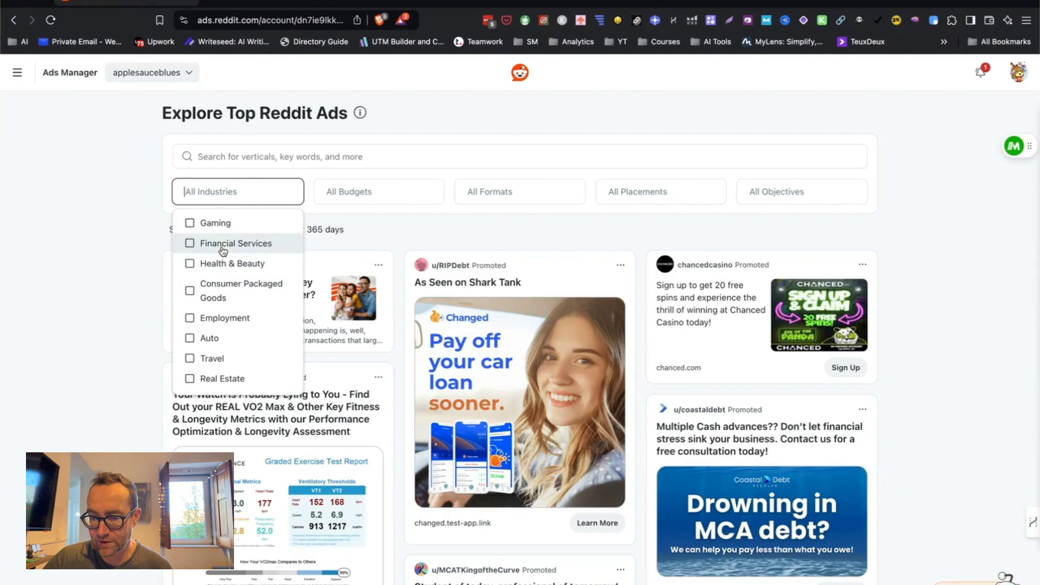
{"action": "left_click", "coordinate": [223, 249]}
{"action": "left_click", "coordinate": [122, 252]}
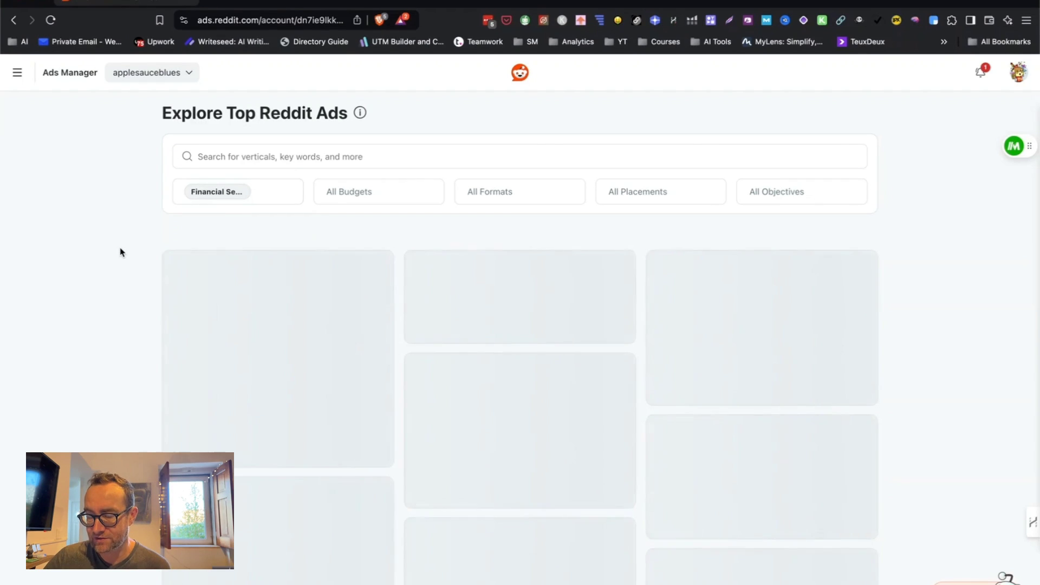
{"action": "scroll", "coordinate": [121, 251], "scroll_direction": "down", "scroll_amount": 10}
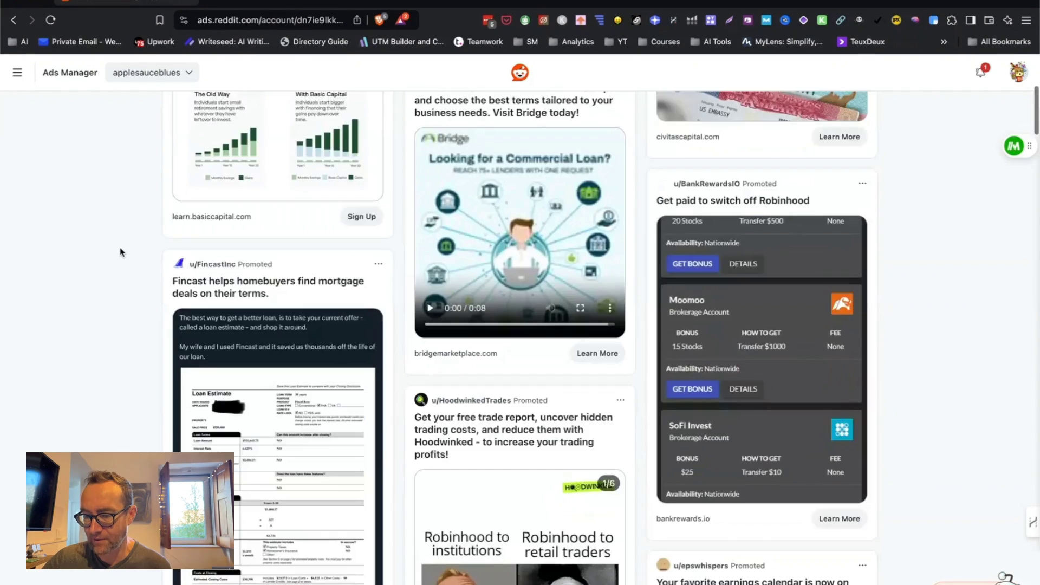
{"action": "scroll", "coordinate": [121, 252], "scroll_direction": "down", "scroll_amount": 2}
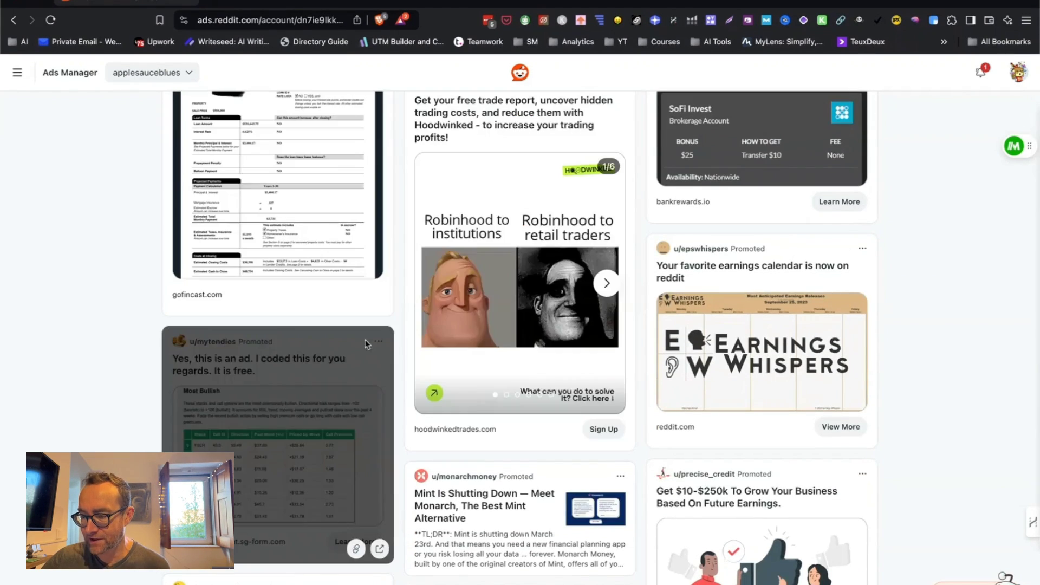
{"action": "scroll", "coordinate": [556, 470], "scroll_direction": "down", "scroll_amount": 6}
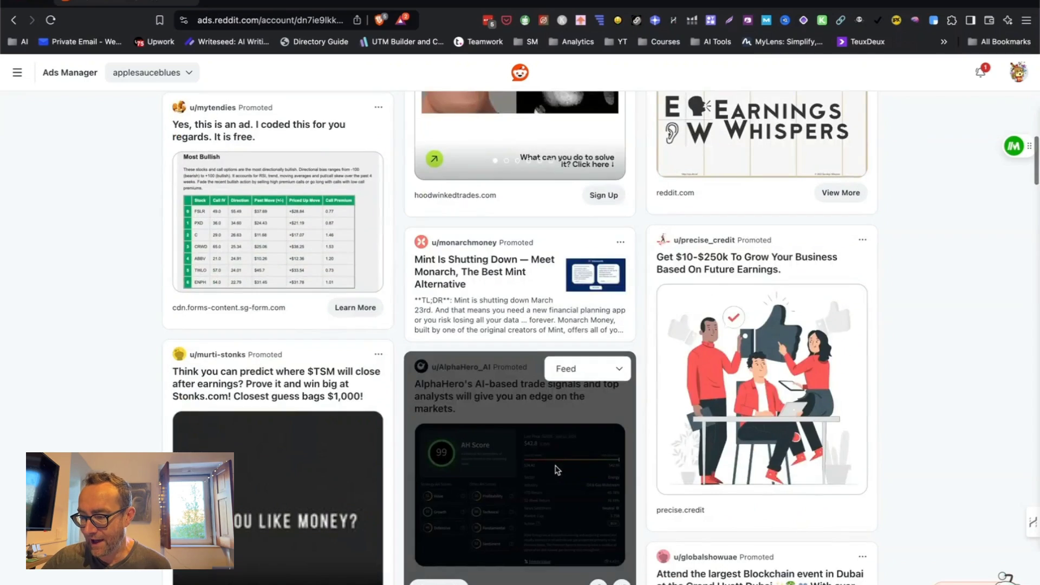
{"action": "scroll", "coordinate": [903, 172], "scroll_direction": "down", "scroll_amount": 4}
{"action": "scroll", "coordinate": [903, 171], "scroll_direction": "down", "scroll_amount": 15}
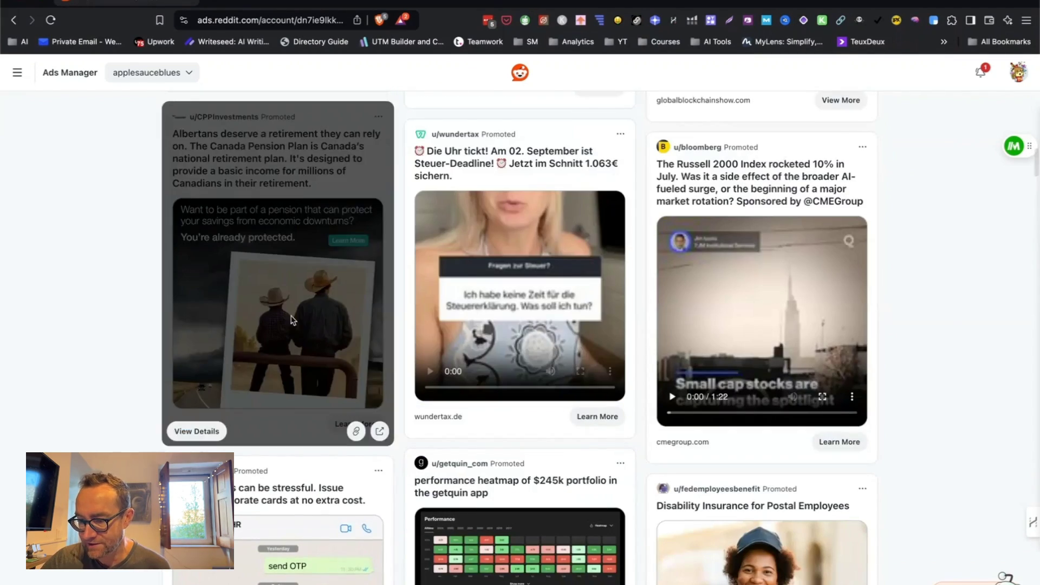
{"action": "scroll", "coordinate": [61, 272], "scroll_direction": "up", "scroll_amount": 15}
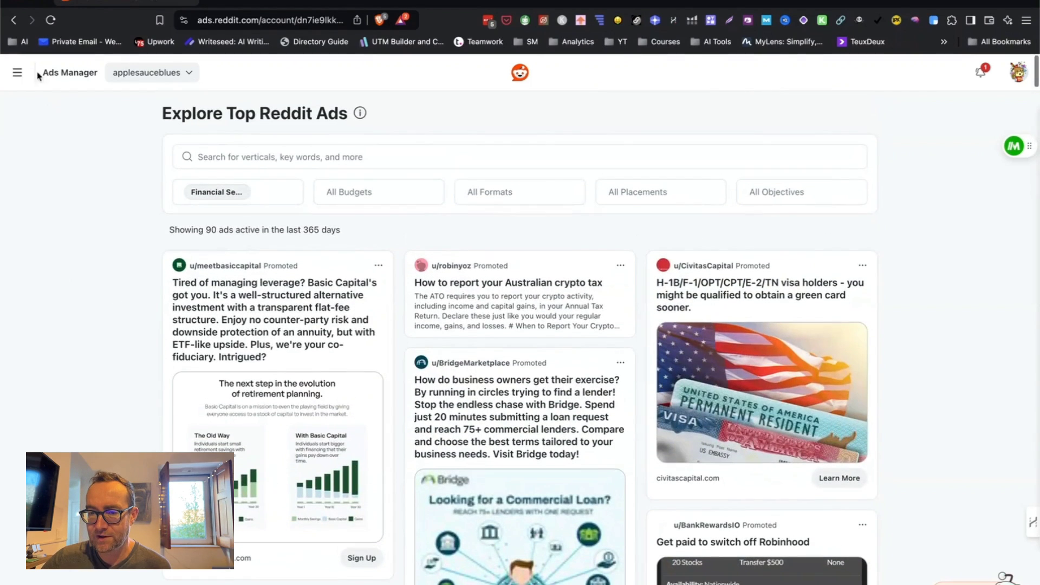
Step: Start a new campaign named 'Test' and scroll to the Objective section
{"action": "left_click", "coordinate": [18, 71]}
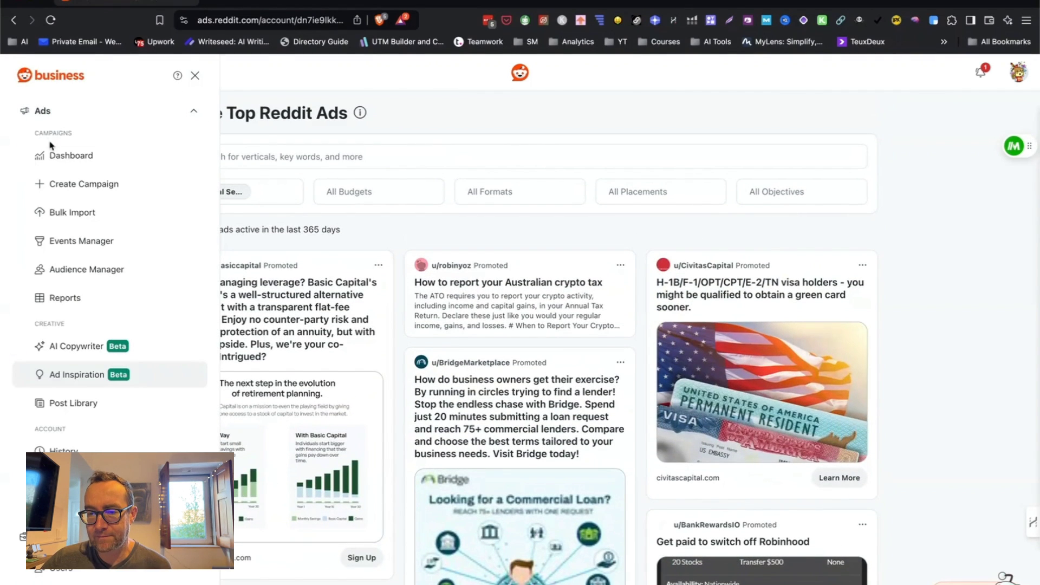
{"action": "left_click", "coordinate": [52, 153]}
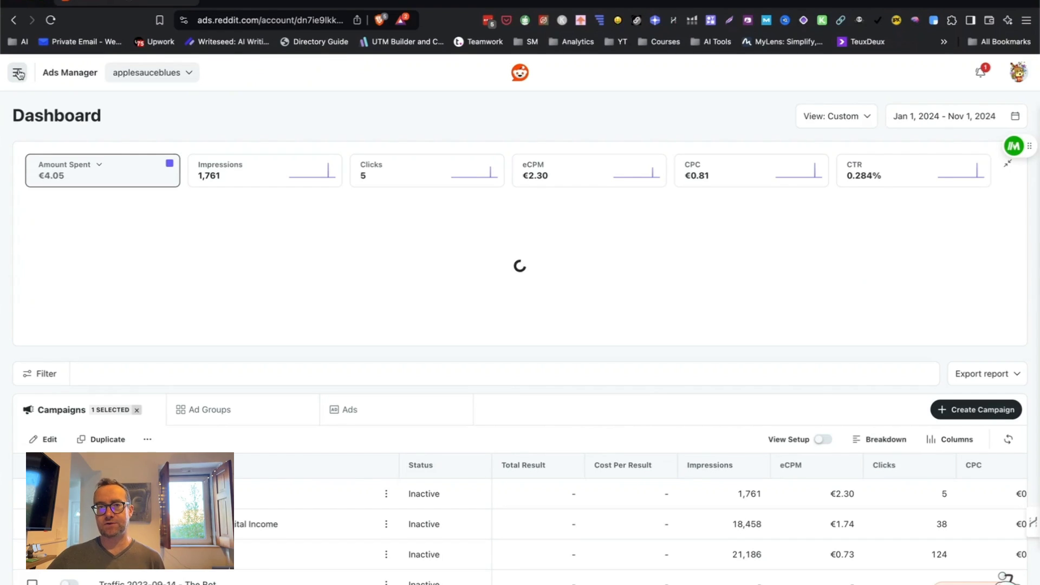
{"action": "left_click", "coordinate": [18, 72]}
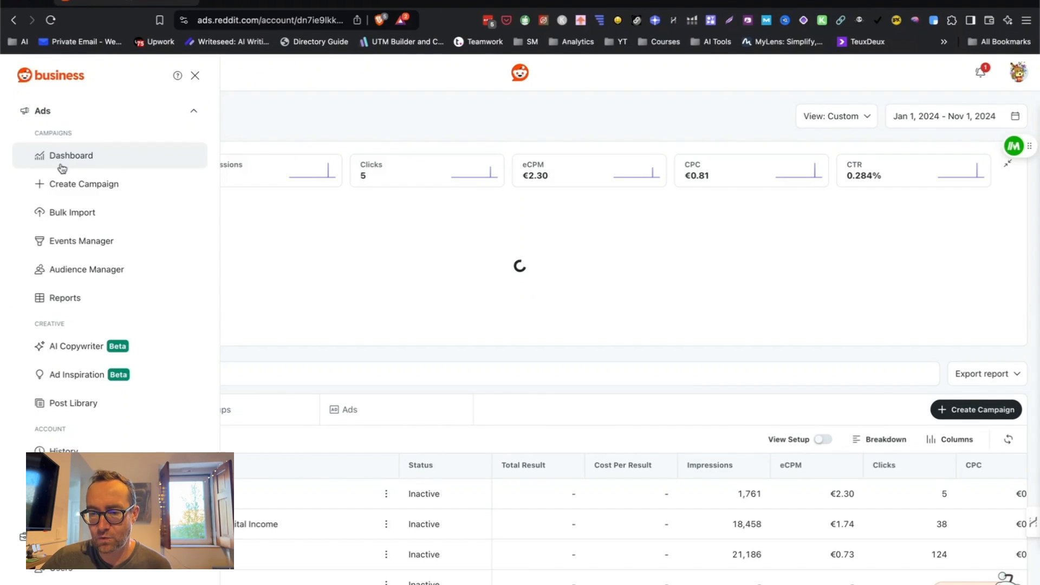
{"action": "left_click", "coordinate": [72, 189]}
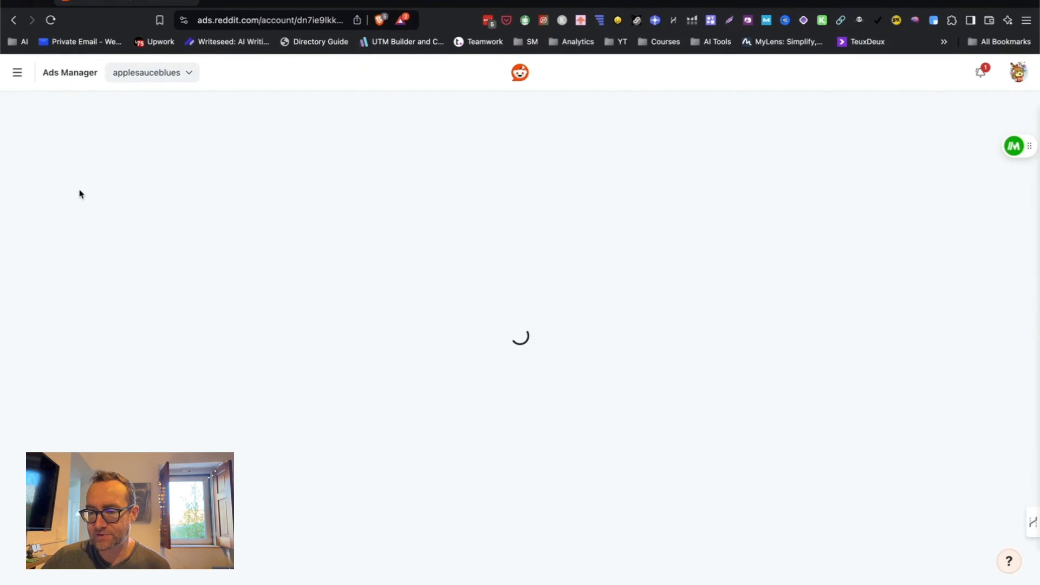
{"action": "left_click", "coordinate": [429, 204]}
{"action": "type", "text": "Test"}
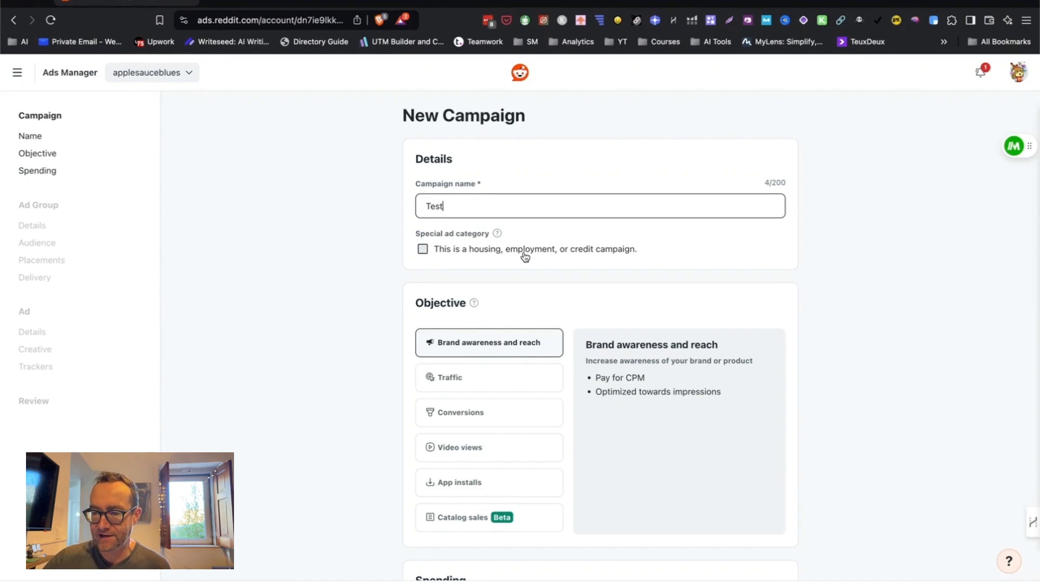
{"action": "scroll", "coordinate": [550, 295], "scroll_direction": "down", "scroll_amount": 3}
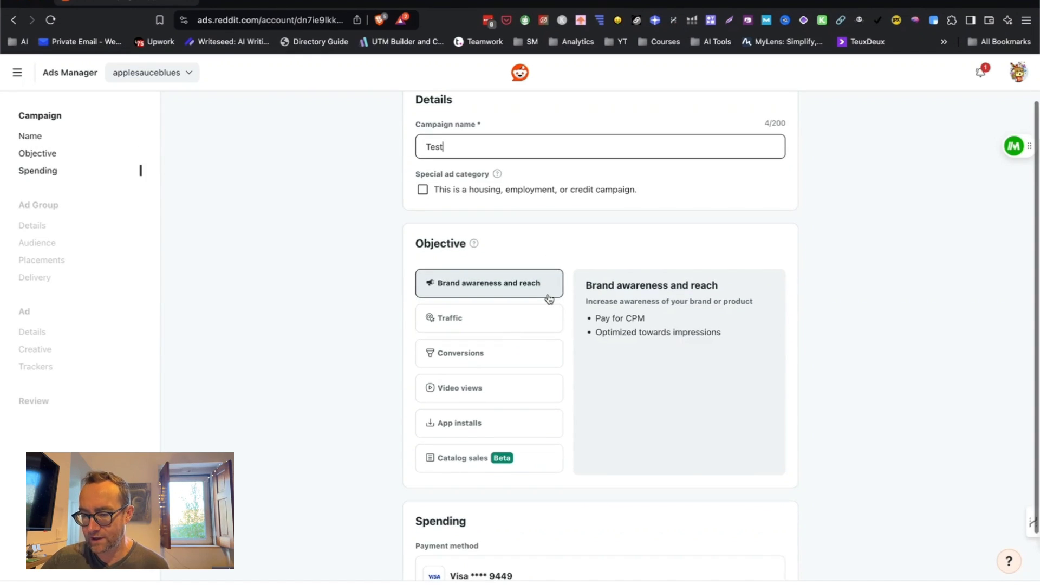
{"action": "scroll", "coordinate": [549, 298], "scroll_direction": "down", "scroll_amount": 1}
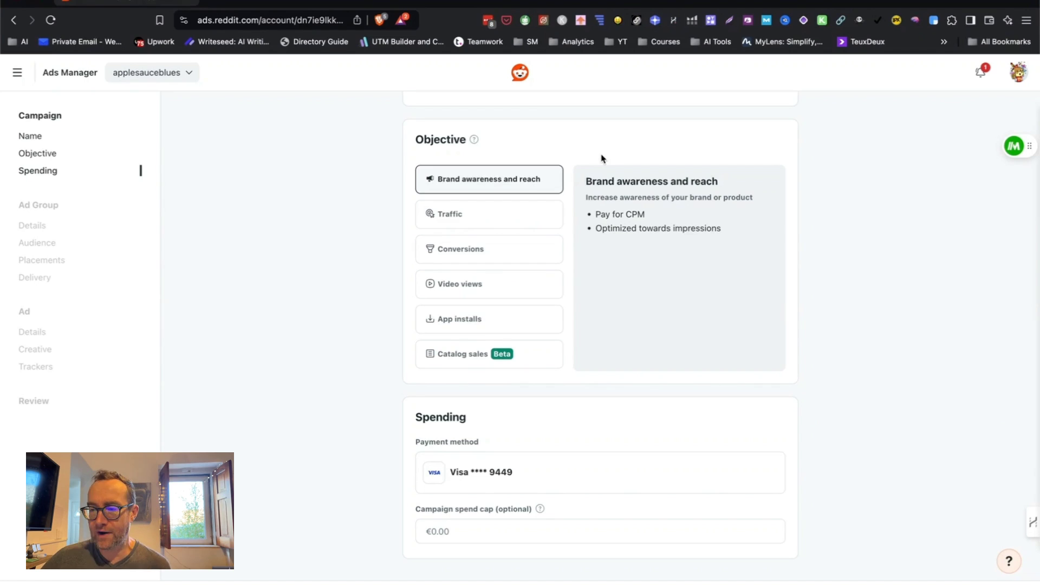
Step: Compare the campaign objectives and choose Traffic
{"action": "left_click", "coordinate": [529, 214]}
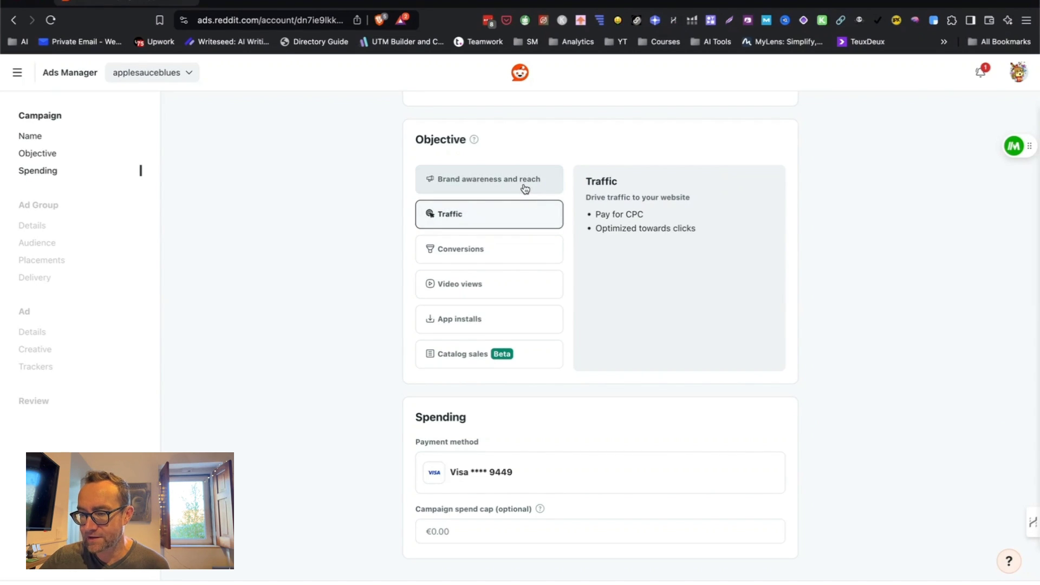
{"action": "left_click", "coordinate": [524, 184]}
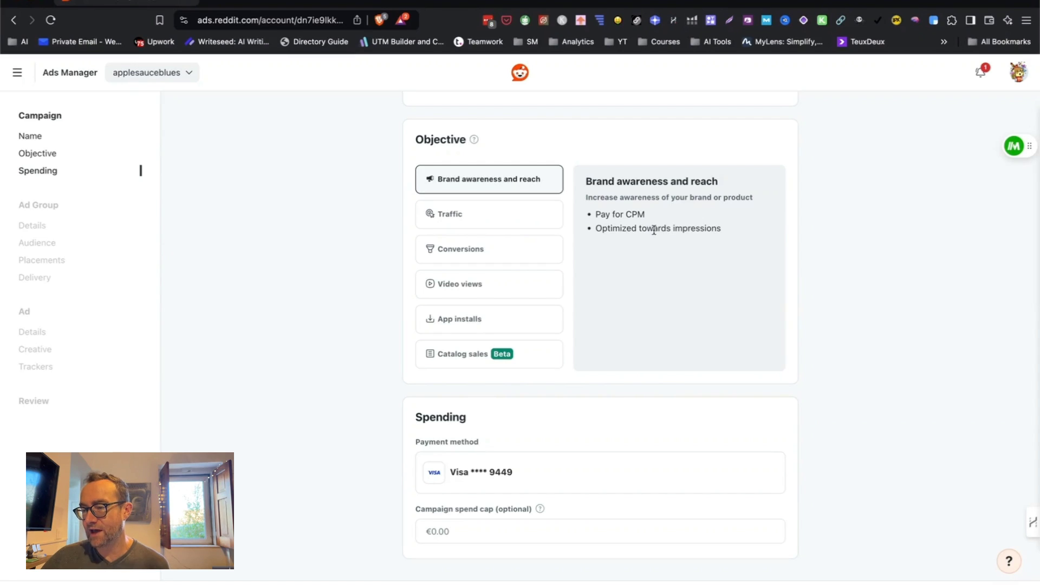
{"action": "left_click", "coordinate": [520, 222]}
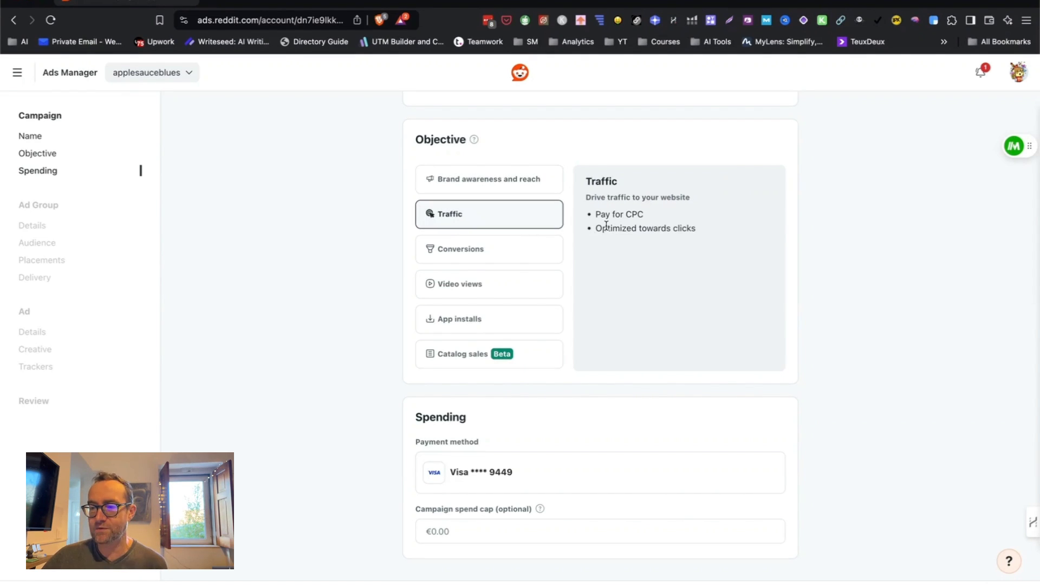
{"action": "left_click", "coordinate": [526, 251]}
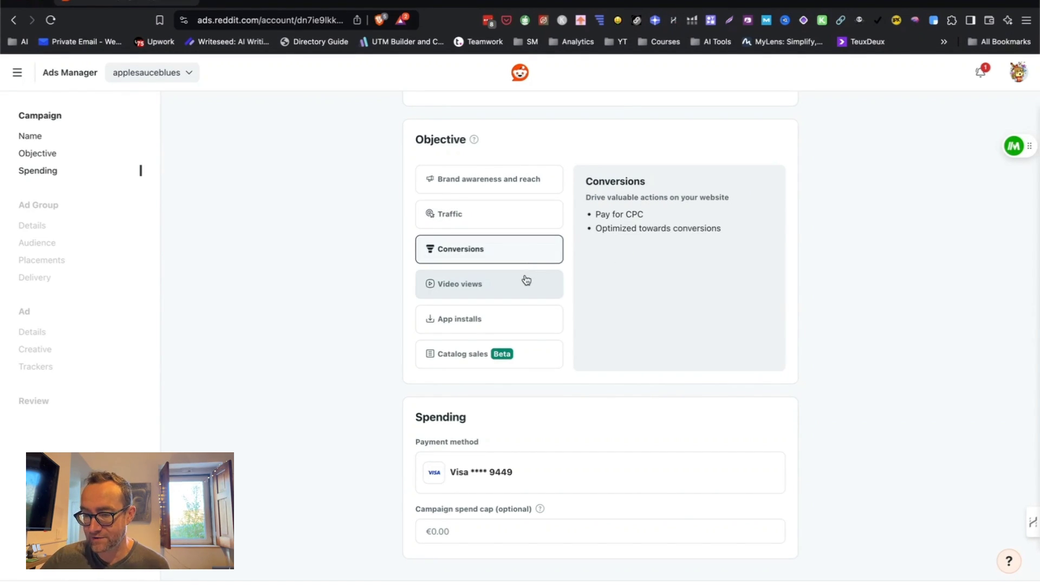
{"action": "left_click", "coordinate": [526, 279]}
{"action": "scroll", "coordinate": [593, 275], "scroll_direction": "down", "scroll_amount": 1}
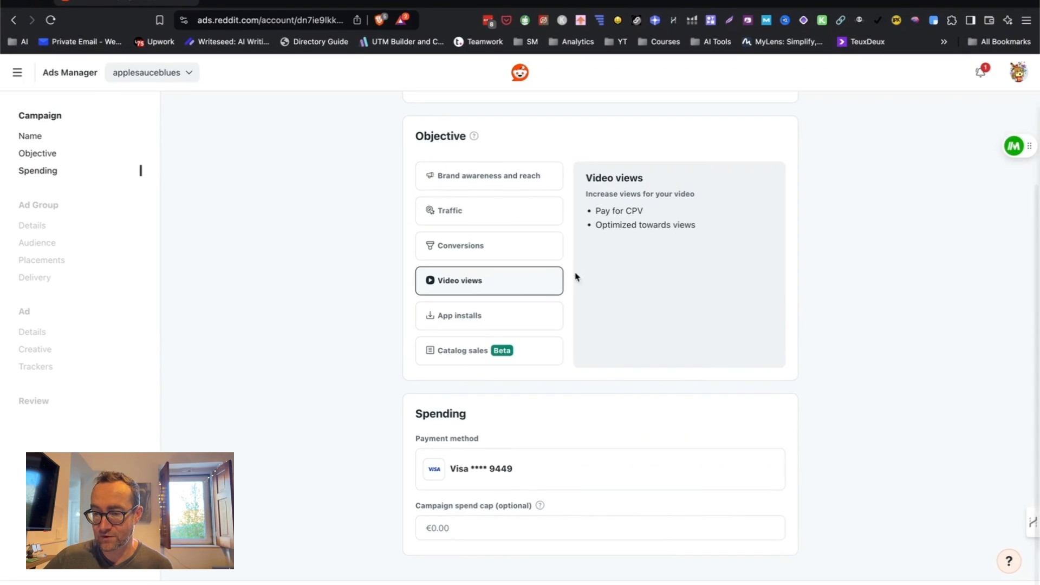
{"action": "left_click", "coordinate": [508, 218]}
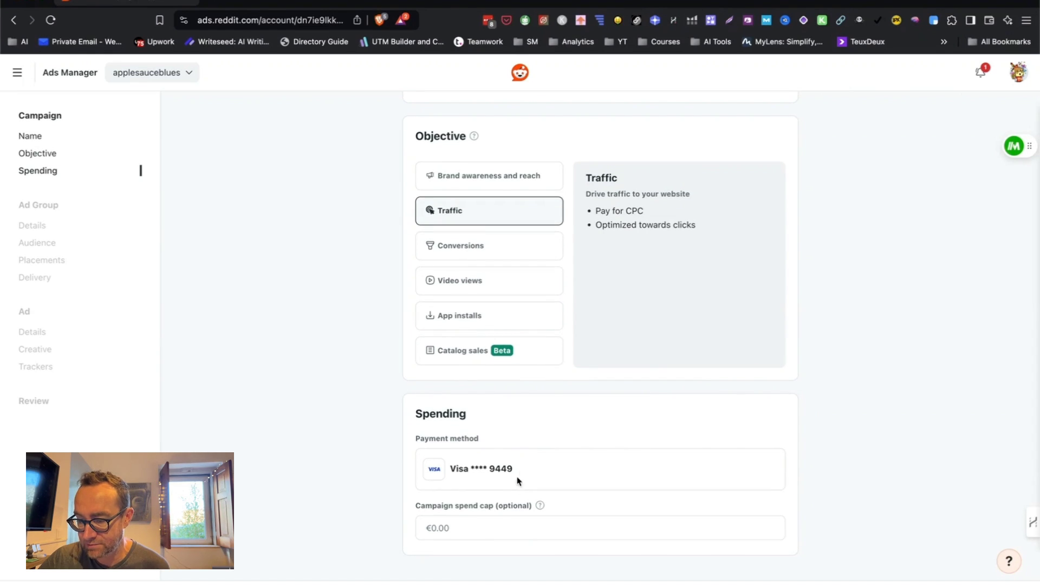
Step: Set a €200 campaign spend cap and continue to the ad group
{"action": "left_click", "coordinate": [495, 524]}
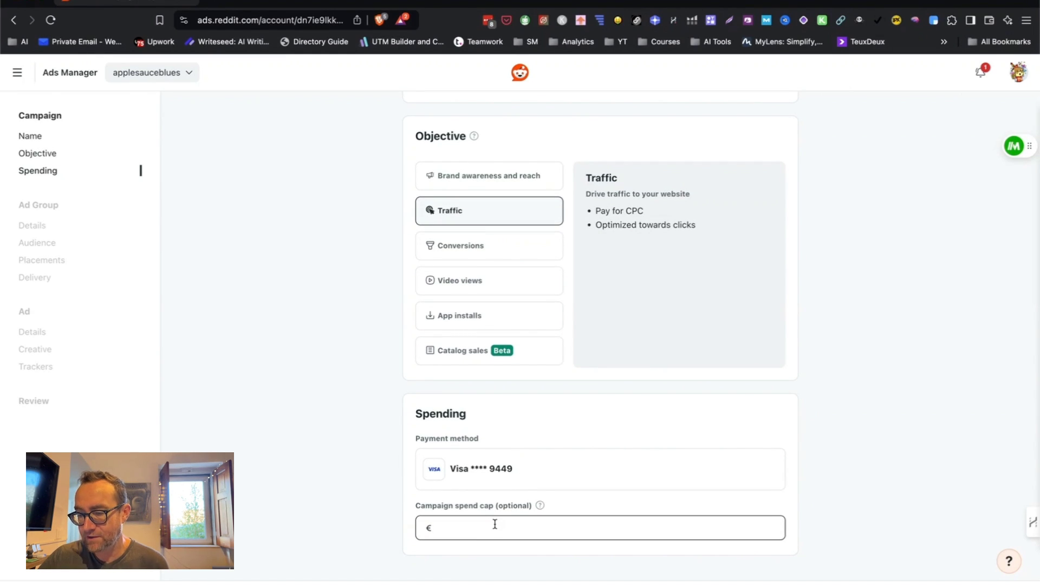
{"action": "mouse_move", "coordinate": [541, 505]}
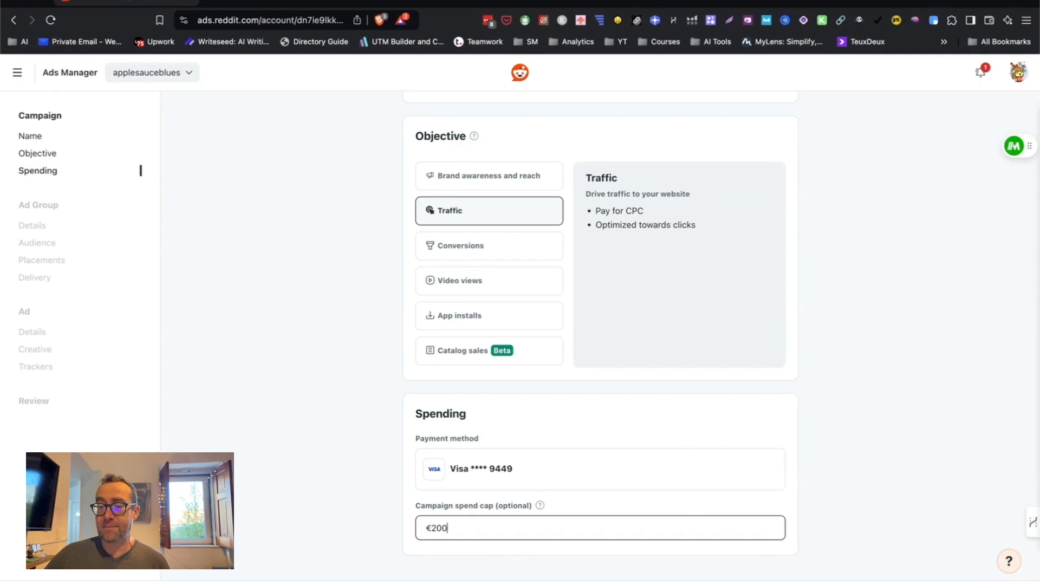
{"action": "key", "text": "Return"}
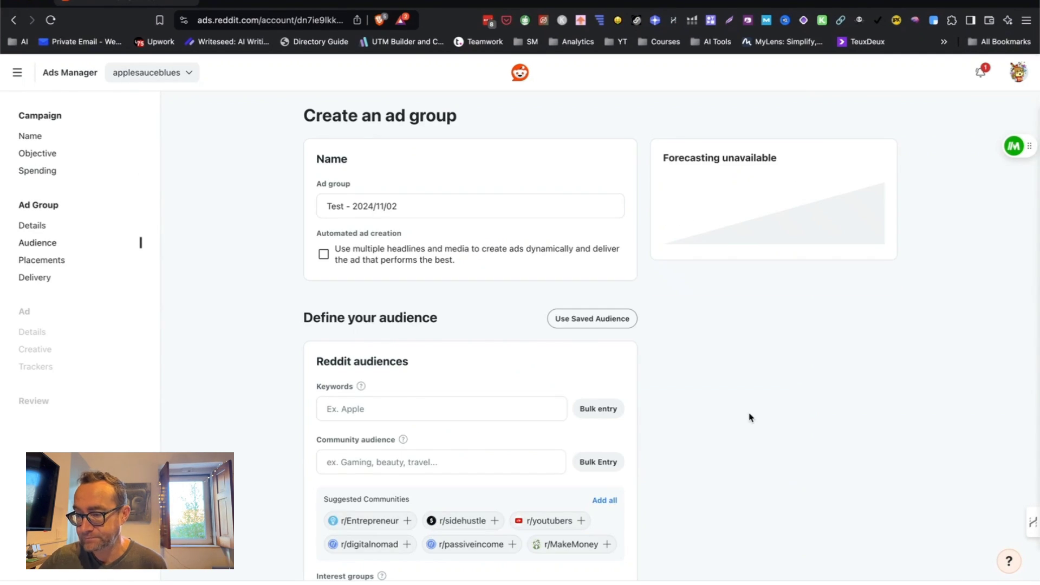
{"action": "scroll", "coordinate": [423, 277], "scroll_direction": "down", "scroll_amount": 2}
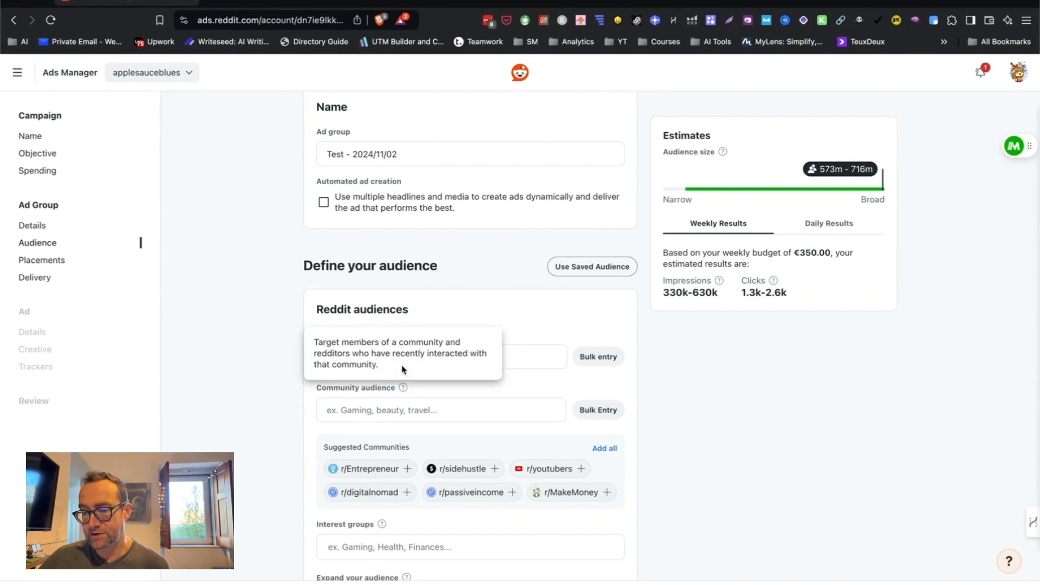
{"action": "scroll", "coordinate": [281, 406], "scroll_direction": "down", "scroll_amount": 3}
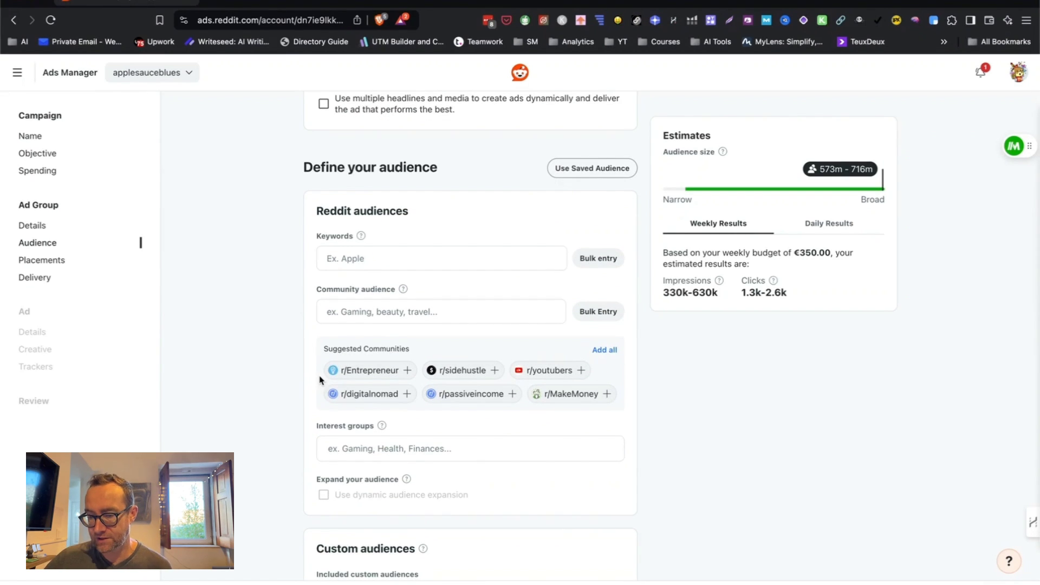
{"action": "left_click", "coordinate": [361, 259]}
{"action": "mouse_move", "coordinate": [361, 236]}
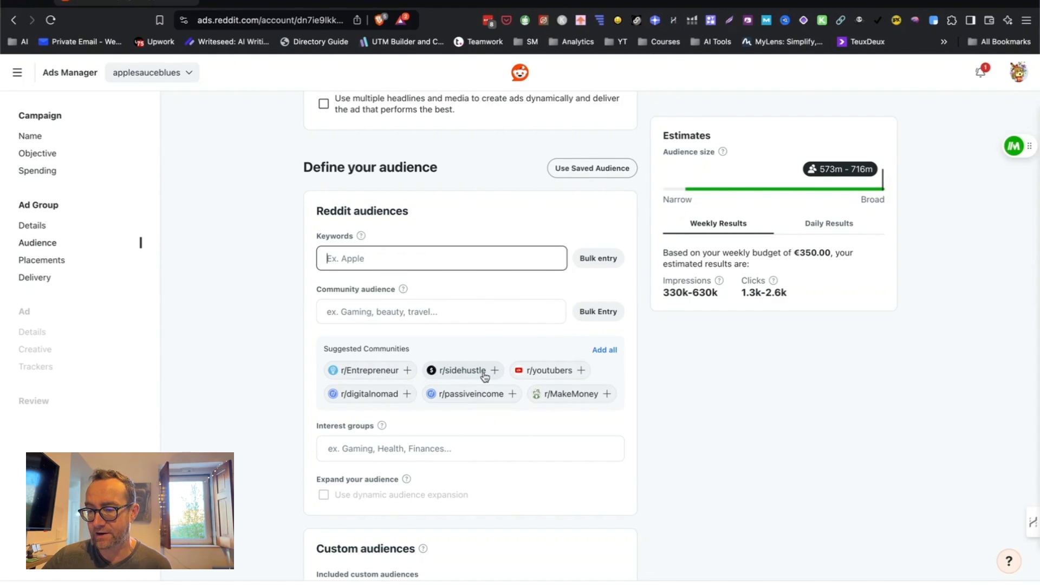
{"action": "scroll", "coordinate": [337, 345], "scroll_direction": "down", "scroll_amount": 2}
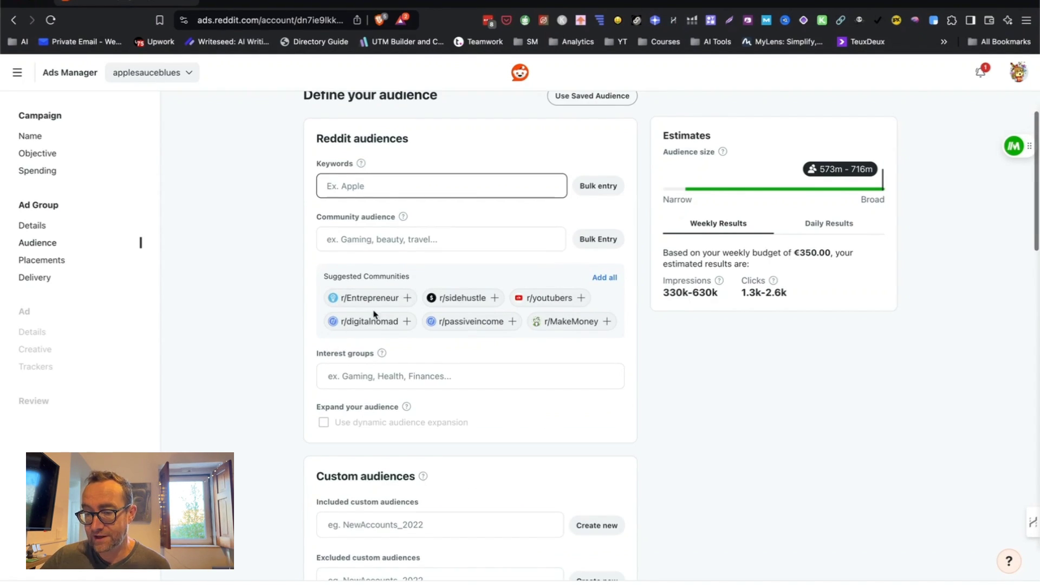
{"action": "mouse_move", "coordinate": [377, 299]}
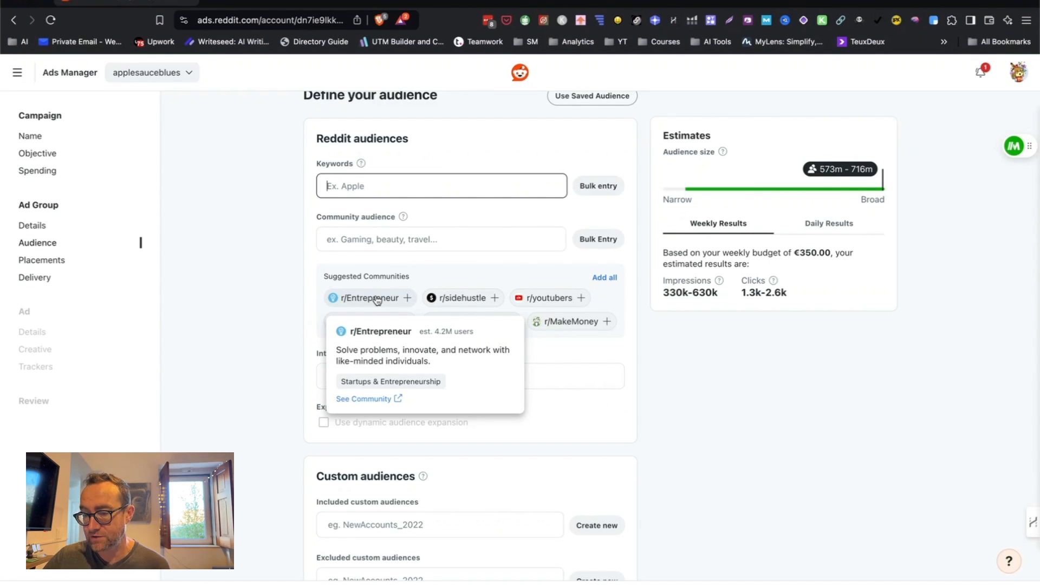
Step: Search community audiences for 'ai', then 'crypto', then 'side' to find r/sidehustle
{"action": "left_click", "coordinate": [391, 242]}
{"action": "type", "text": "ai"}
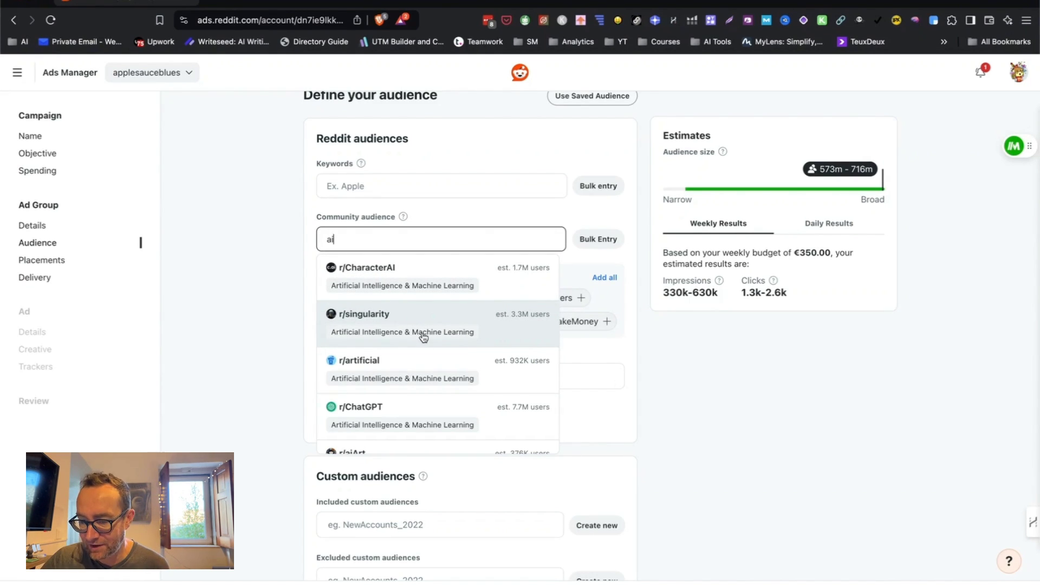
{"action": "scroll", "coordinate": [420, 334], "scroll_direction": "down", "scroll_amount": 5}
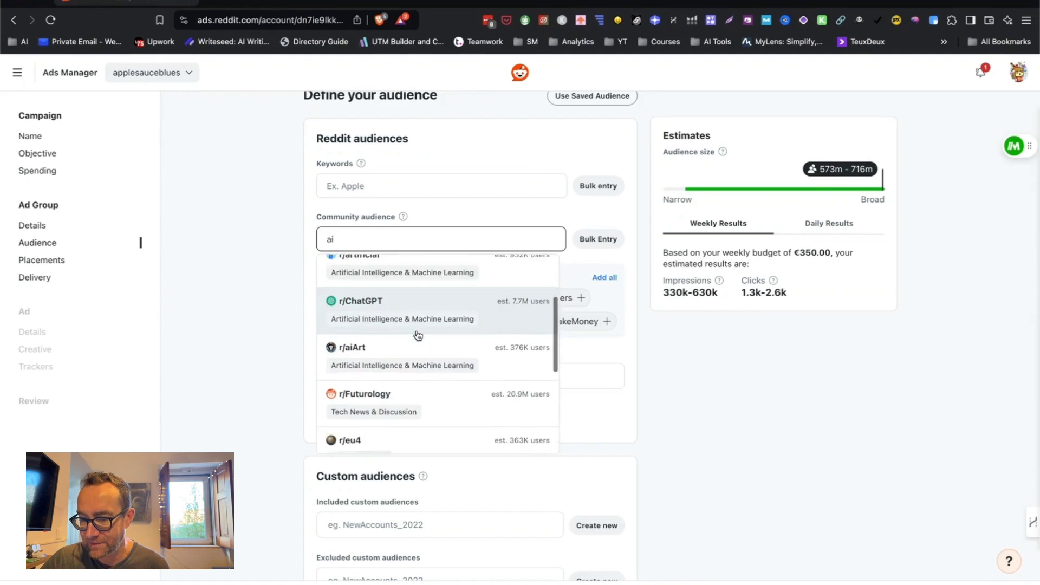
{"action": "scroll", "coordinate": [419, 336], "scroll_direction": "down", "scroll_amount": 8}
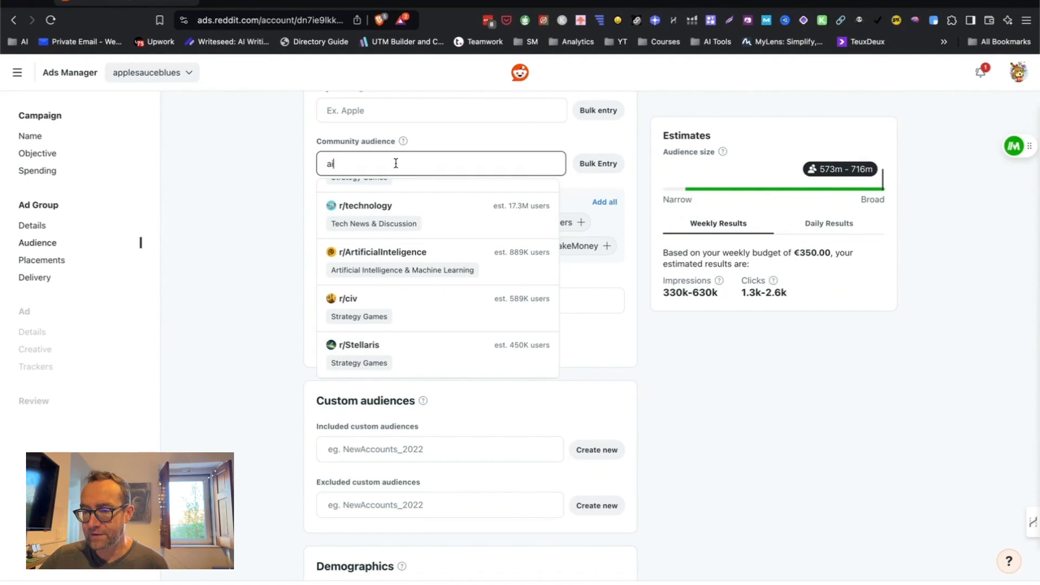
{"action": "key", "text": "BackSpace"}
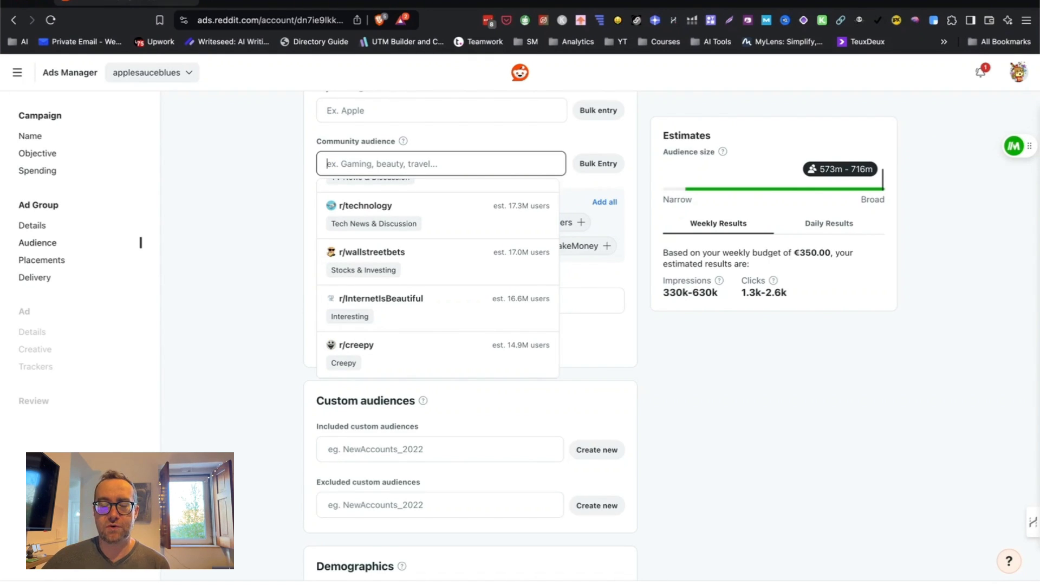
{"action": "type", "text": "crypto"}
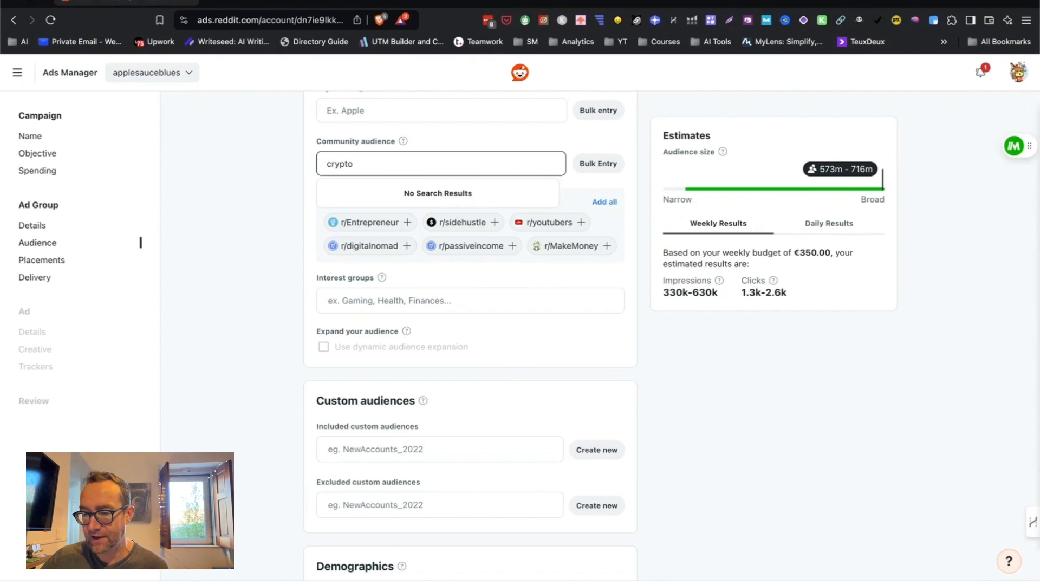
{"action": "scroll", "coordinate": [398, 252], "scroll_direction": "down", "scroll_amount": 3}
{"action": "scroll", "coordinate": [397, 254], "scroll_direction": "down", "scroll_amount": 5}
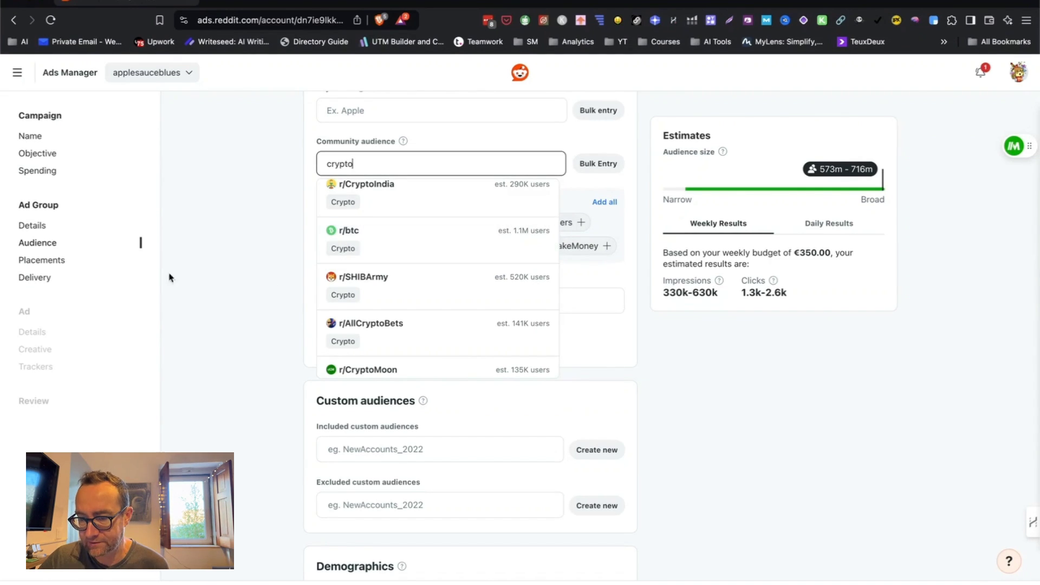
{"action": "double_click", "coordinate": [382, 165]}
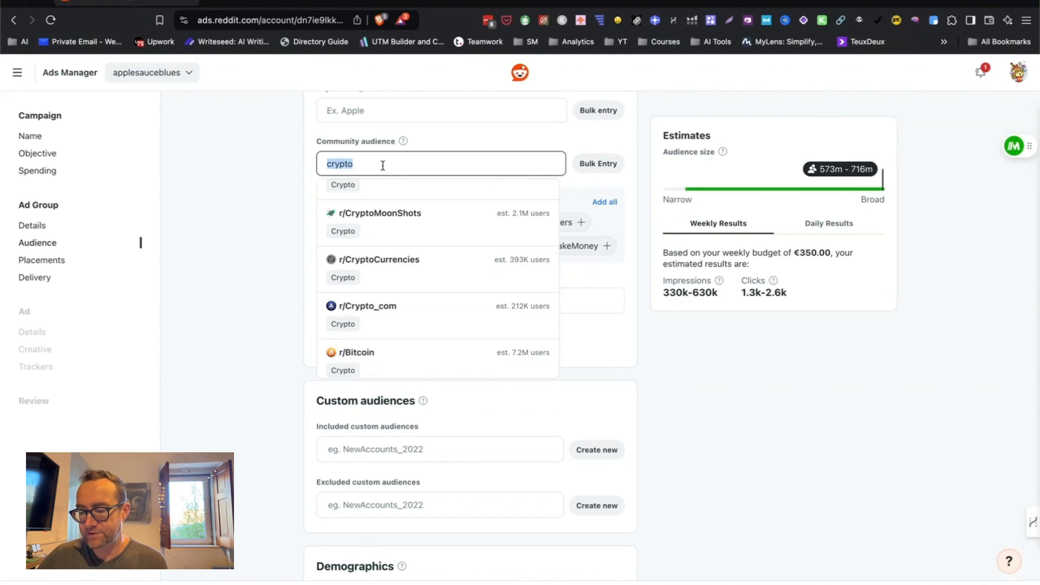
{"action": "type", "text": "side"}
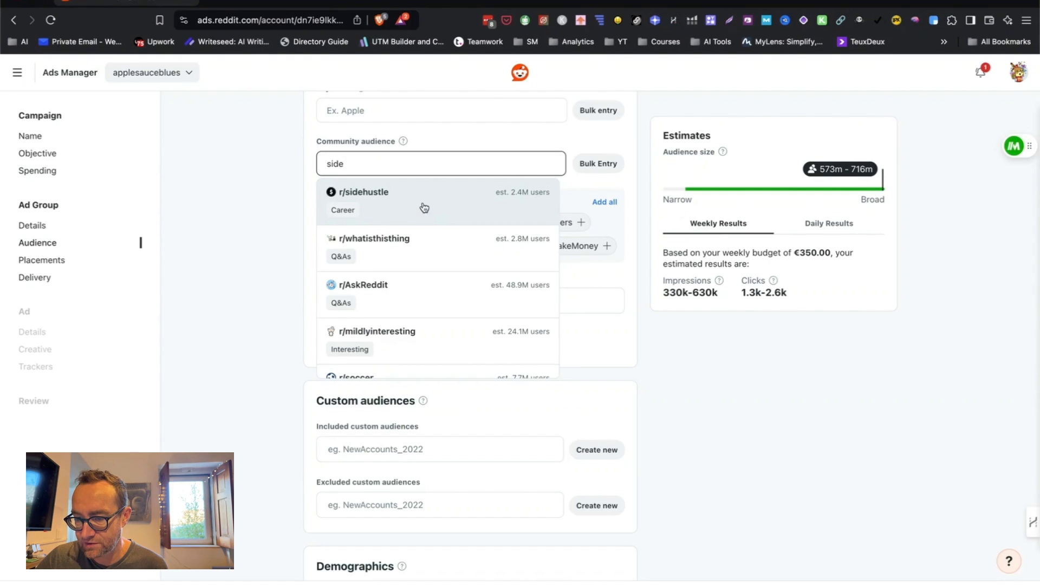
{"action": "left_click", "coordinate": [425, 207]}
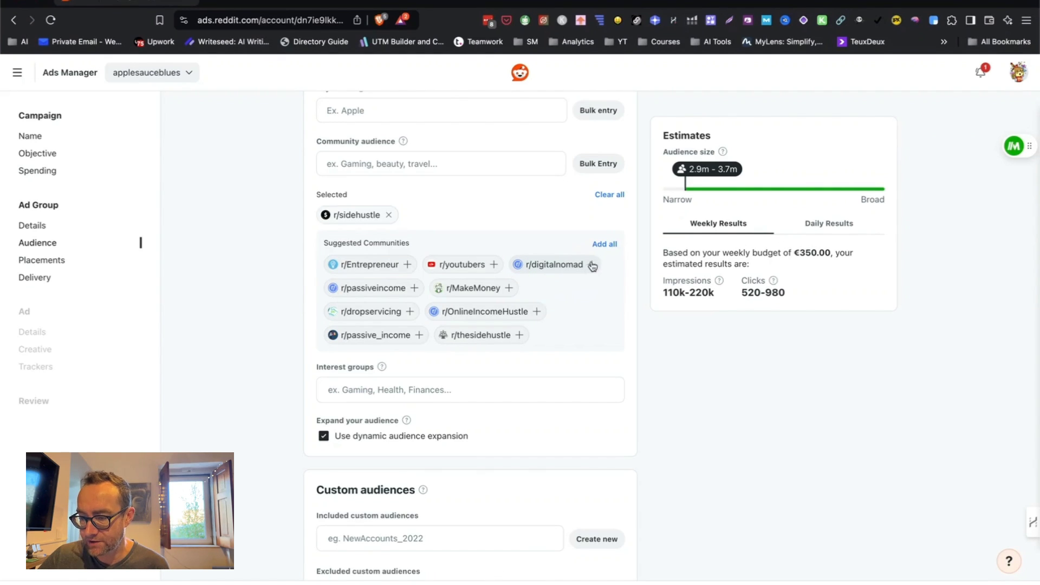
{"action": "left_click", "coordinate": [414, 288]}
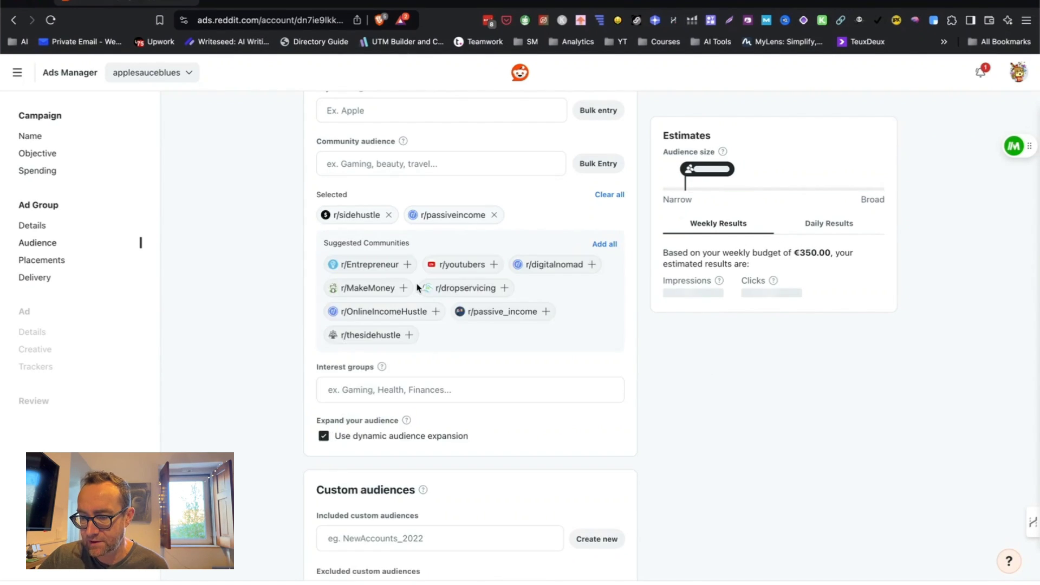
{"action": "left_click", "coordinate": [404, 289]}
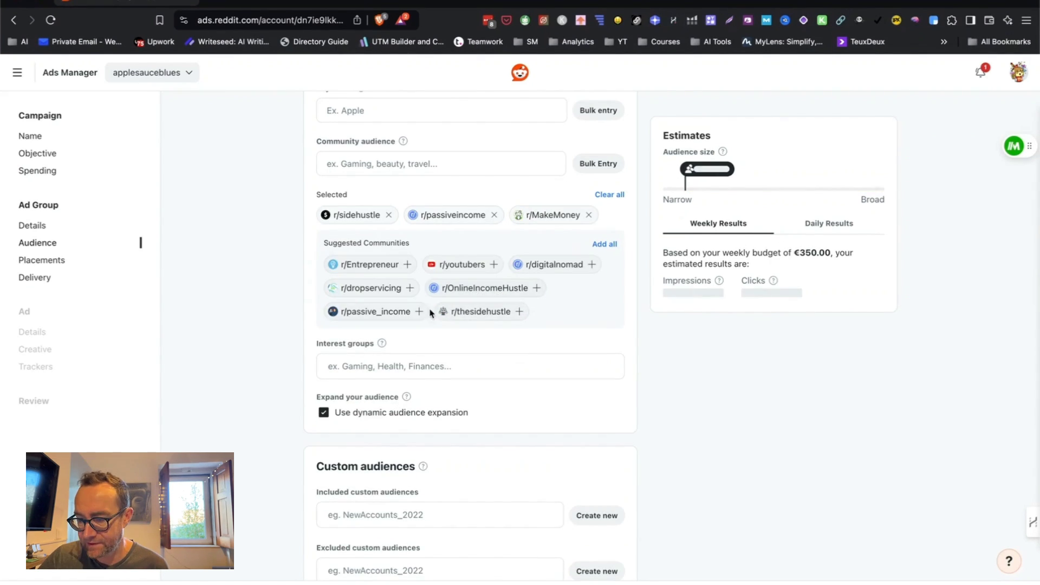
{"action": "left_click", "coordinate": [519, 311]}
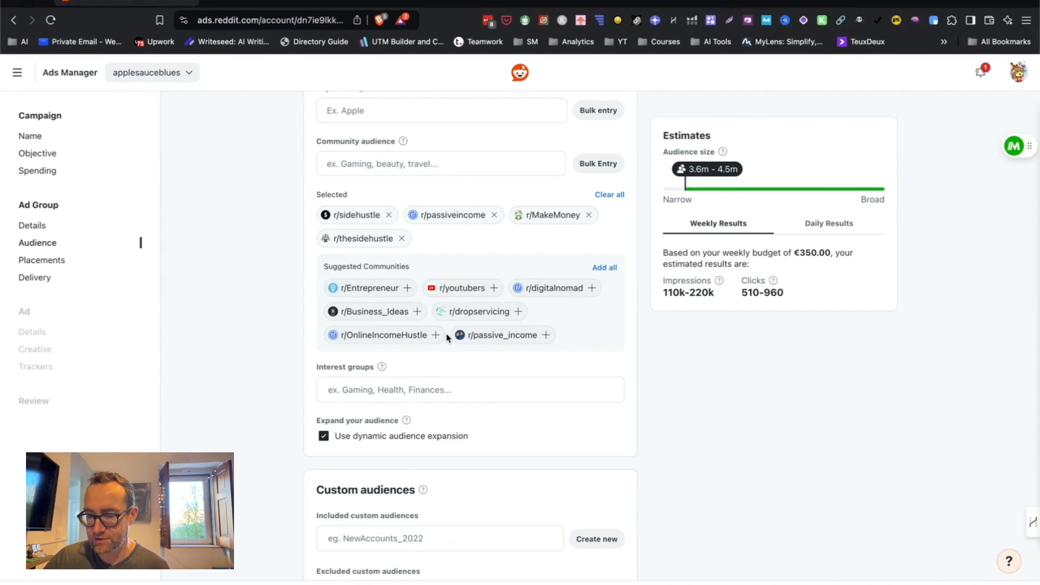
{"action": "scroll", "coordinate": [466, 327], "scroll_direction": "down", "scroll_amount": 2}
{"action": "mouse_move", "coordinate": [383, 313]}
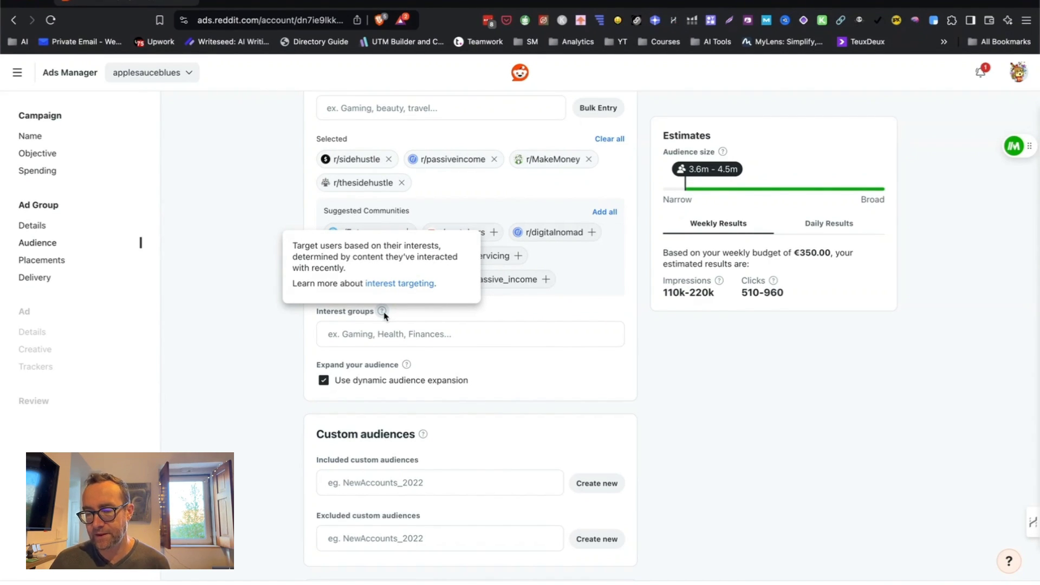
{"action": "scroll", "coordinate": [638, 341], "scroll_direction": "up", "scroll_amount": 4}
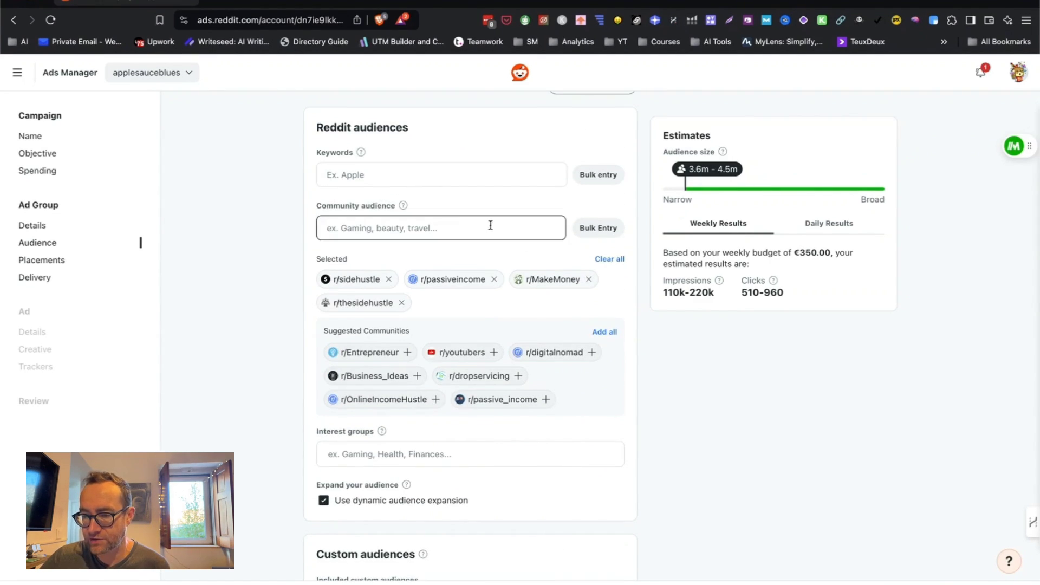
{"action": "mouse_move", "coordinate": [364, 159]}
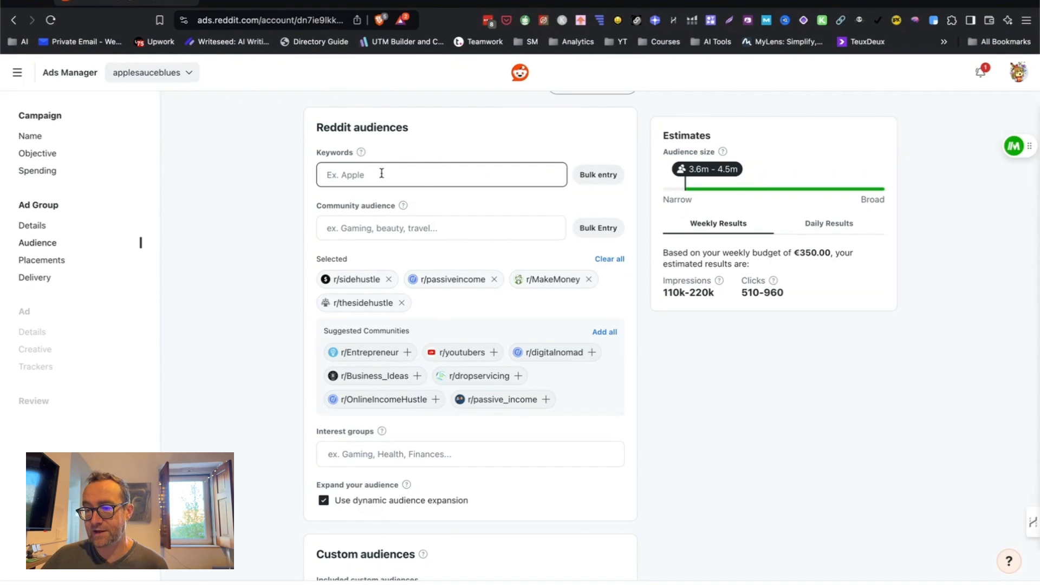
Step: Turn off dynamic audience expansion and leave included and excluded custom audiences empty
{"action": "scroll", "coordinate": [260, 223], "scroll_direction": "down", "scroll_amount": 4}
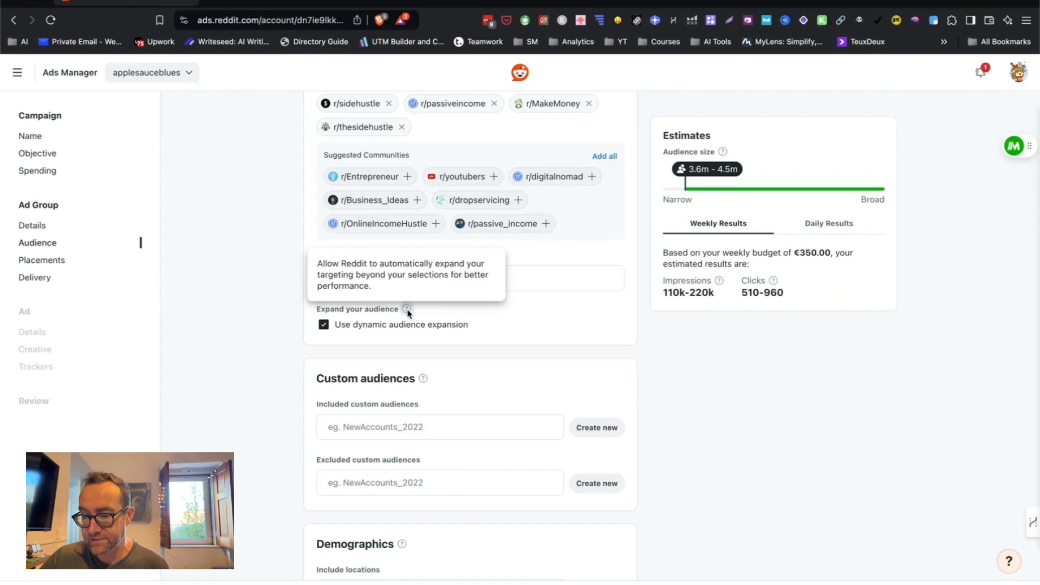
{"action": "left_click", "coordinate": [323, 327]}
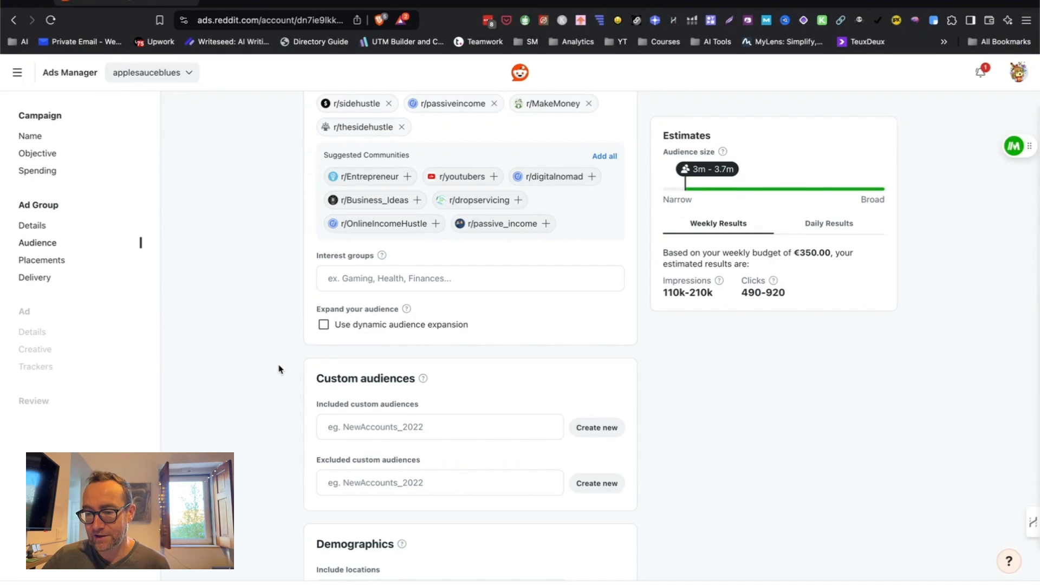
{"action": "scroll", "coordinate": [279, 370], "scroll_direction": "down", "scroll_amount": 3}
{"action": "scroll", "coordinate": [279, 369], "scroll_direction": "down", "scroll_amount": 1}
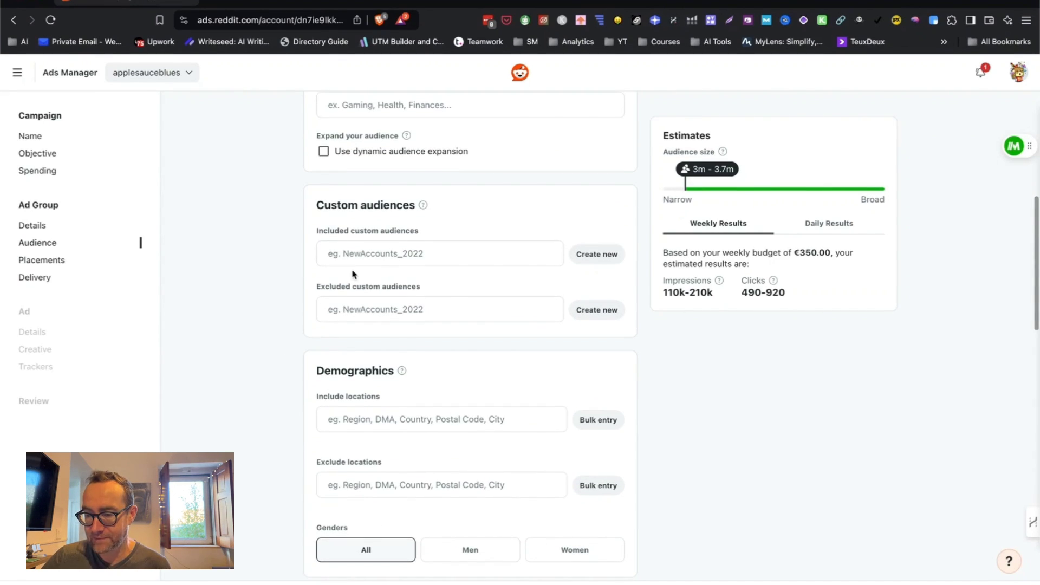
{"action": "left_click", "coordinate": [375, 254]}
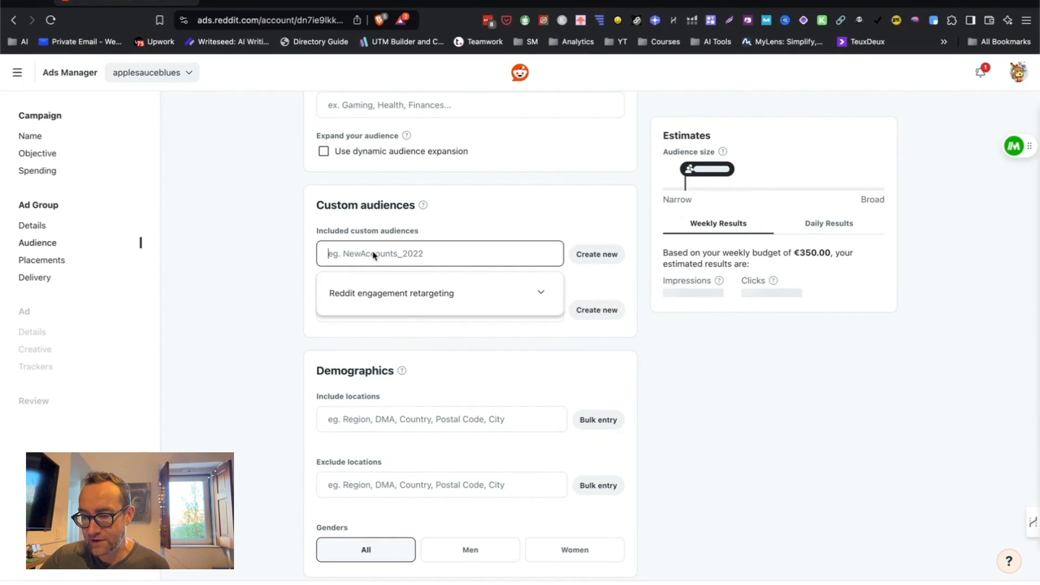
{"action": "left_click", "coordinate": [293, 295]}
{"action": "left_click", "coordinate": [344, 310]}
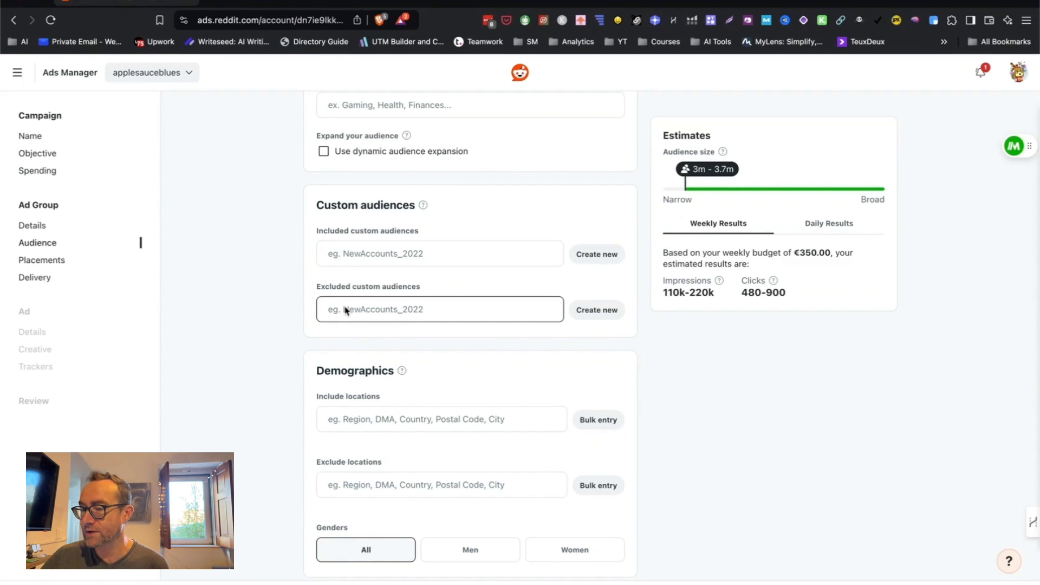
{"action": "left_click", "coordinate": [283, 313]}
Step: Browse the include-location options, expanding the DMA and country lists
{"action": "scroll", "coordinate": [352, 300], "scroll_direction": "down", "scroll_amount": 3}
{"action": "left_click", "coordinate": [373, 277]}
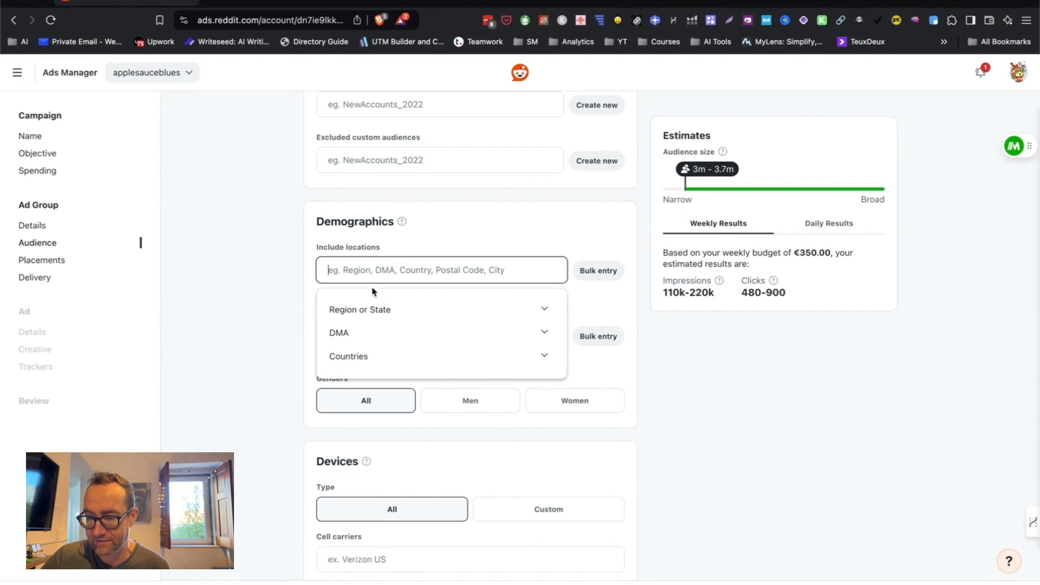
{"action": "left_click", "coordinate": [390, 333]}
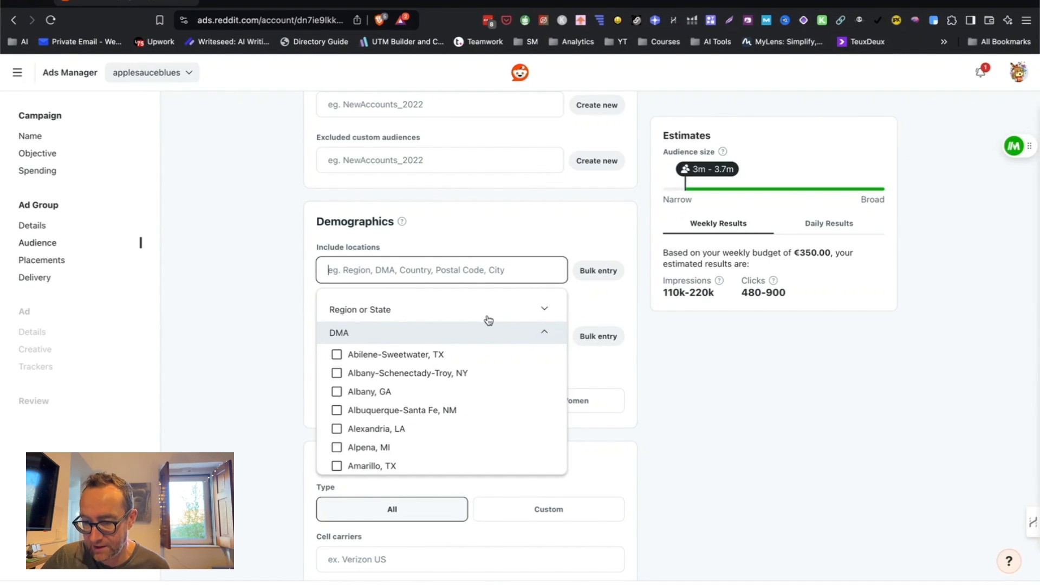
{"action": "left_click", "coordinate": [461, 320]}
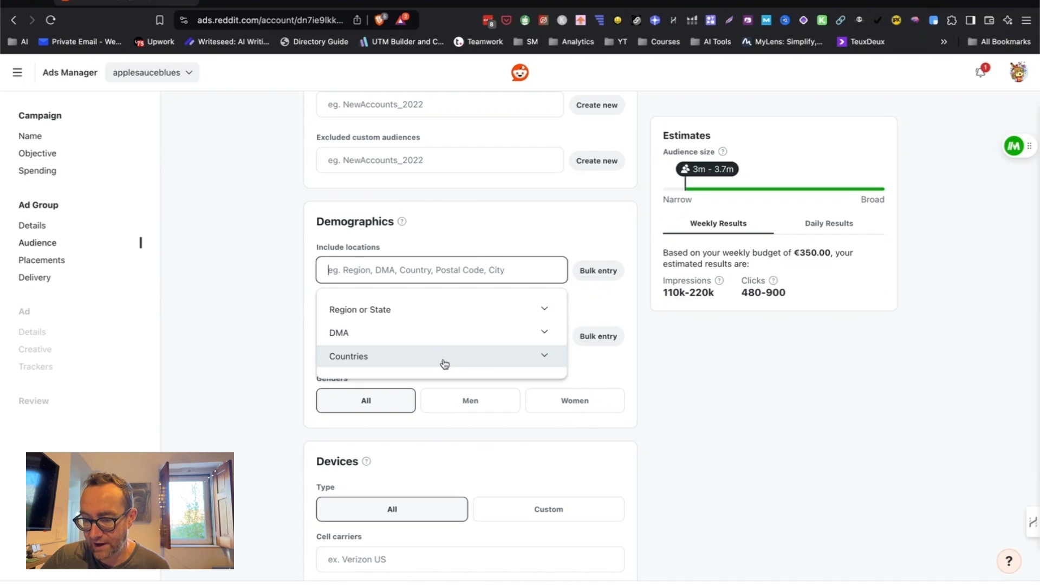
{"action": "left_click", "coordinate": [420, 353]}
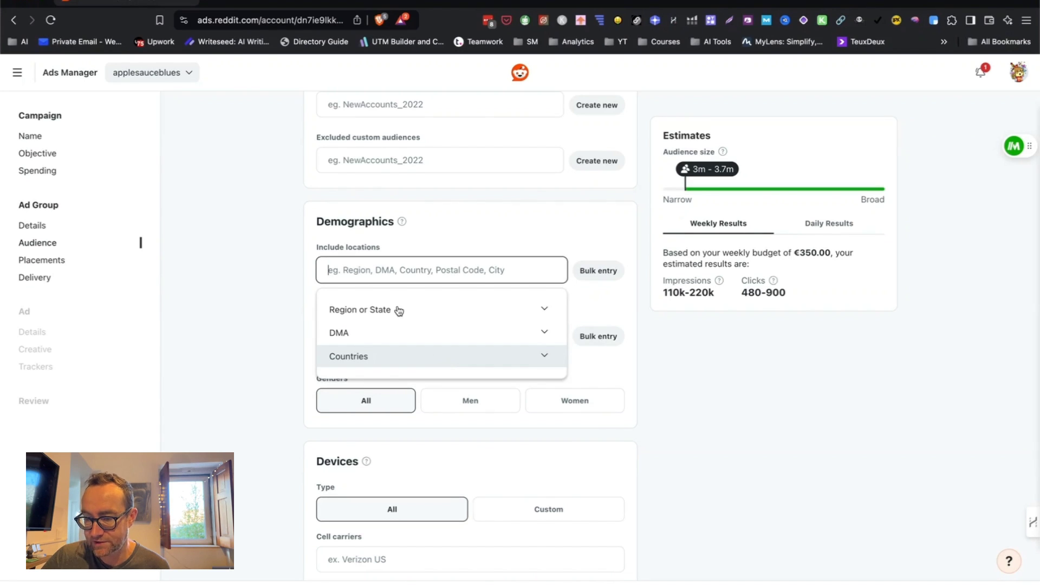
{"action": "left_click", "coordinate": [374, 271]}
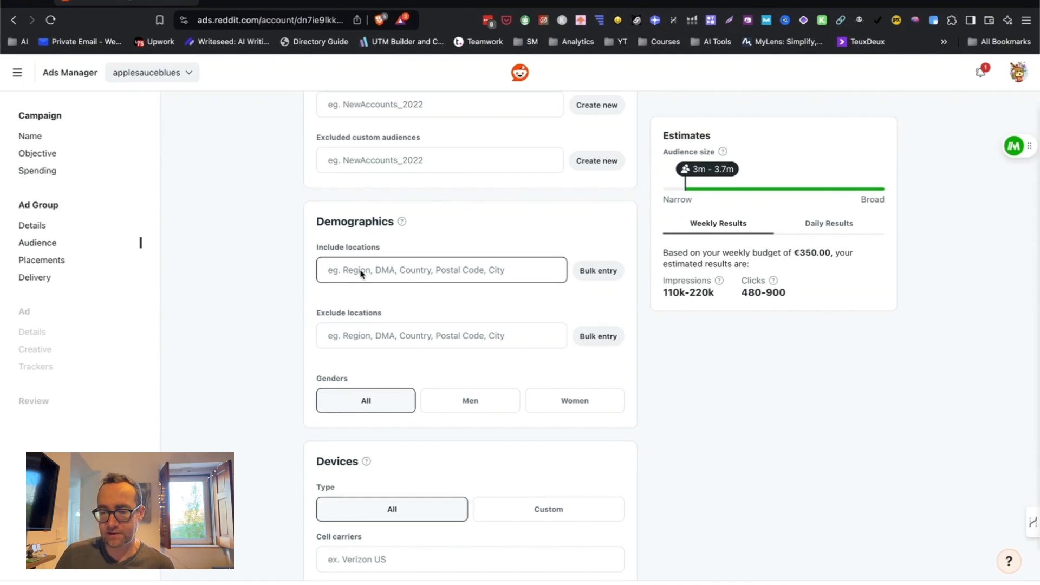
Step: Add Canada, United Kingdom and United States as included locations
{"action": "type", "text": "cana"}
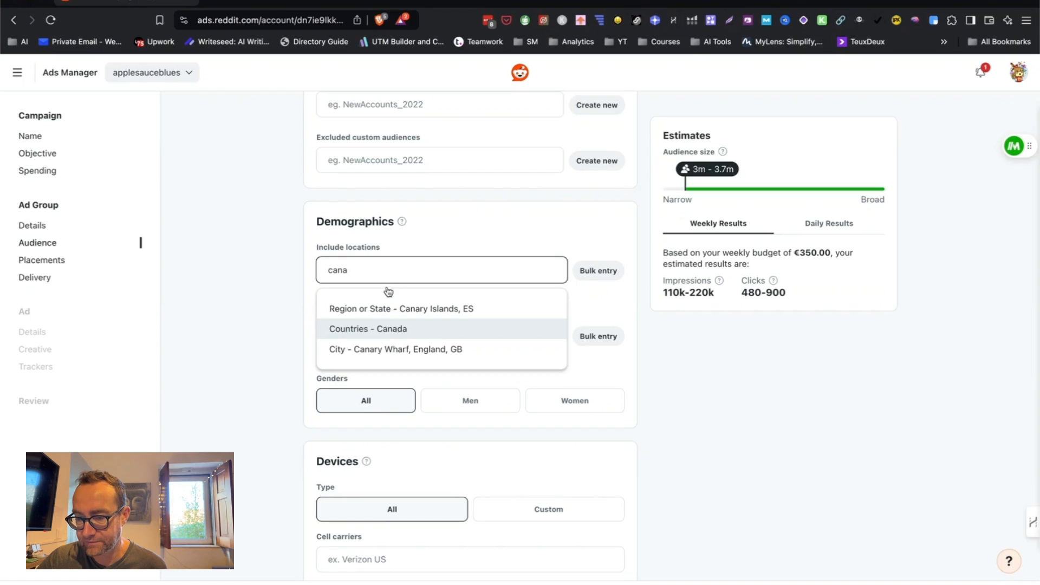
{"action": "left_click", "coordinate": [387, 334]}
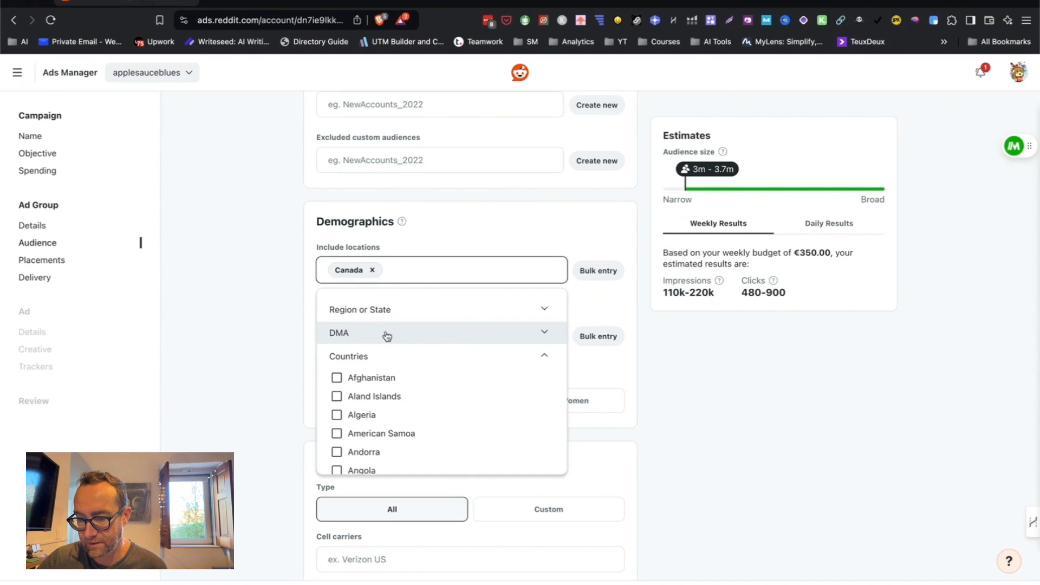
{"action": "left_click", "coordinate": [426, 274]}
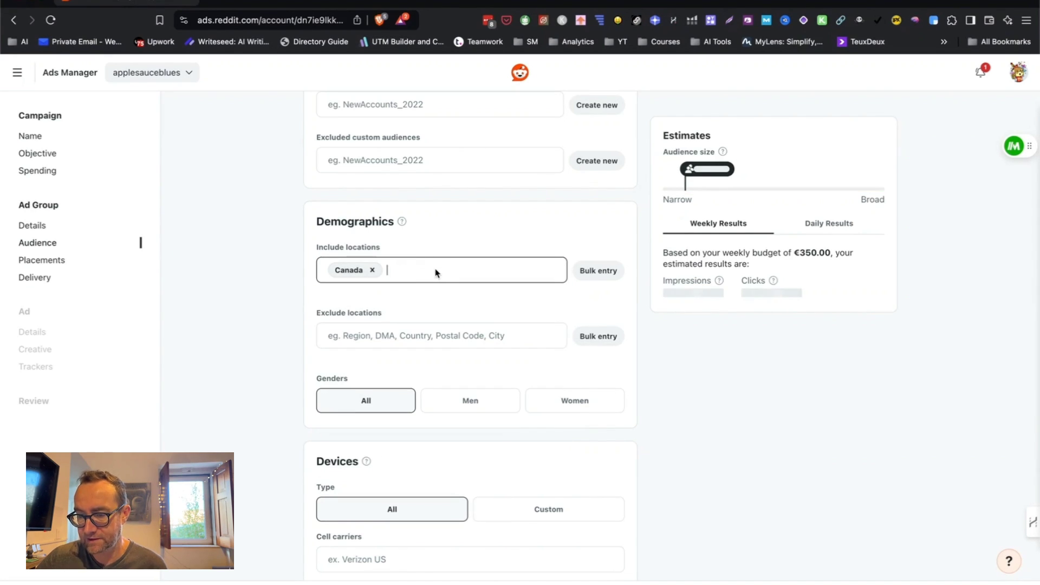
{"action": "type", "text": "united"}
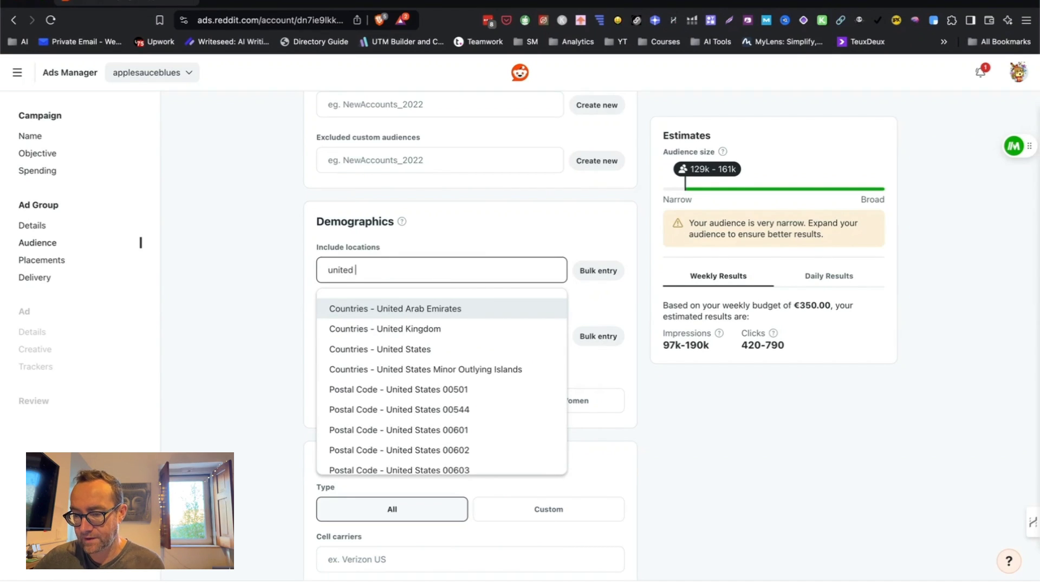
{"action": "left_click", "coordinate": [452, 330]}
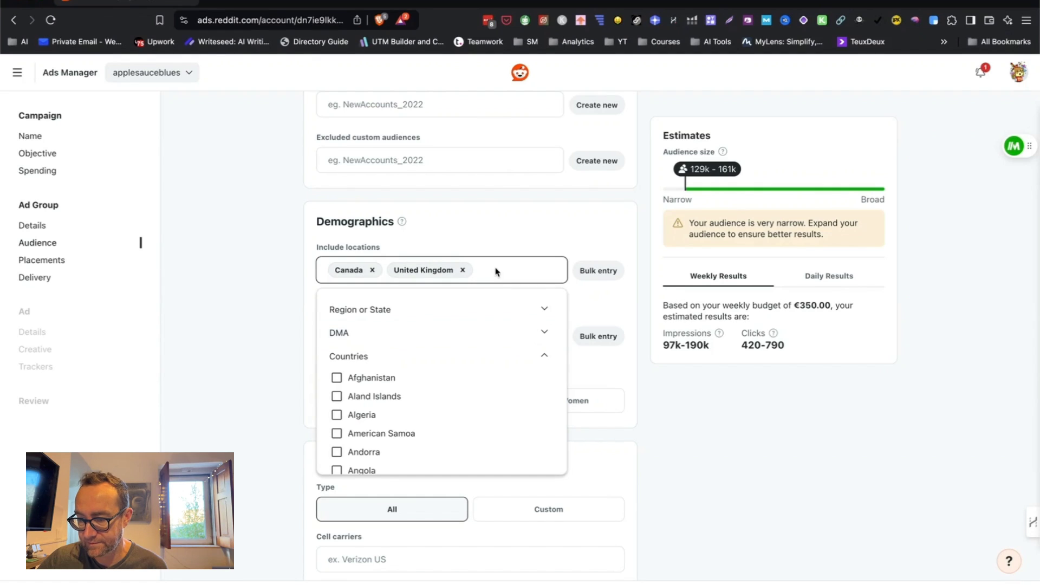
{"action": "key", "text": "Escape"}
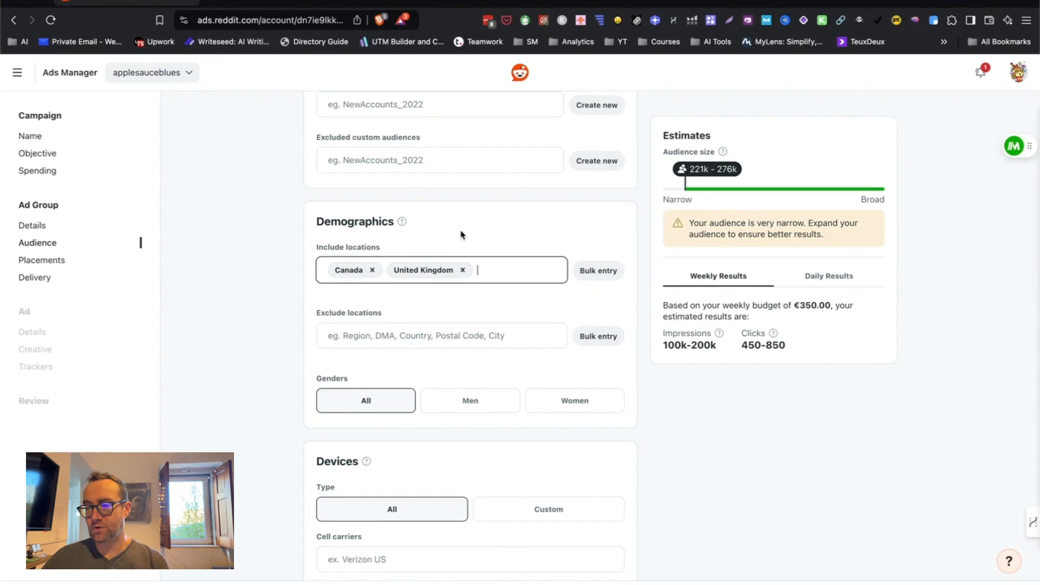
{"action": "scroll", "coordinate": [461, 234], "scroll_direction": "up", "scroll_amount": 2}
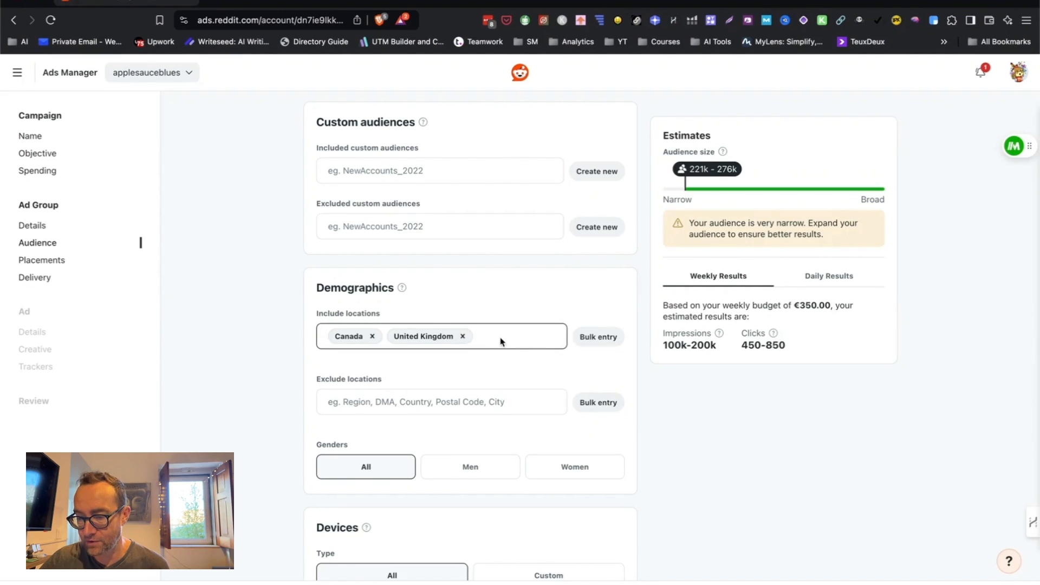
{"action": "type", "text": "unite"}
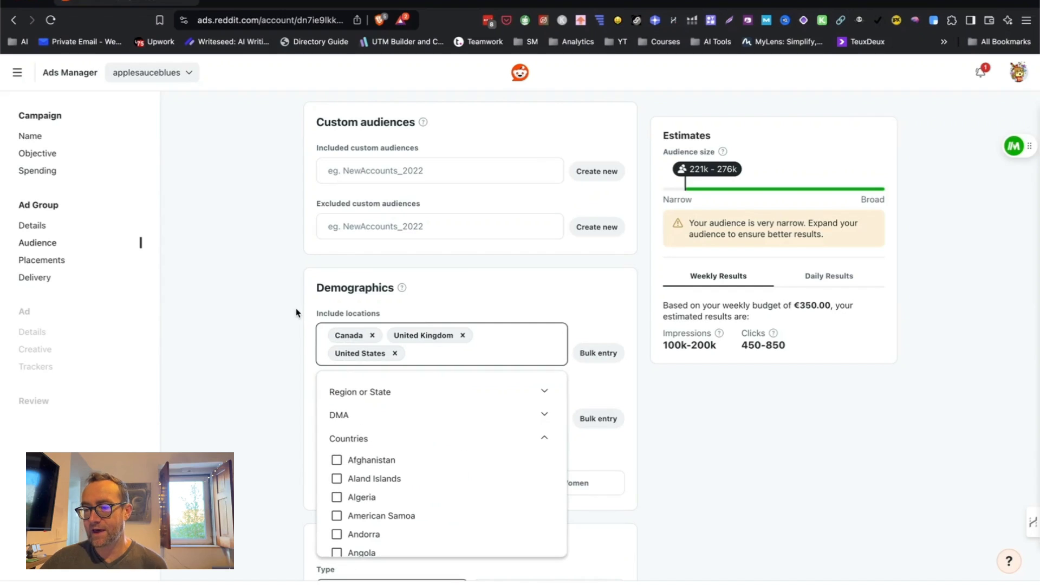
{"action": "scroll", "coordinate": [291, 301], "scroll_direction": "up", "scroll_amount": 8}
{"action": "scroll", "coordinate": [265, 364], "scroll_direction": "down", "scroll_amount": 5}
{"action": "scroll", "coordinate": [265, 367], "scroll_direction": "down", "scroll_amount": 8}
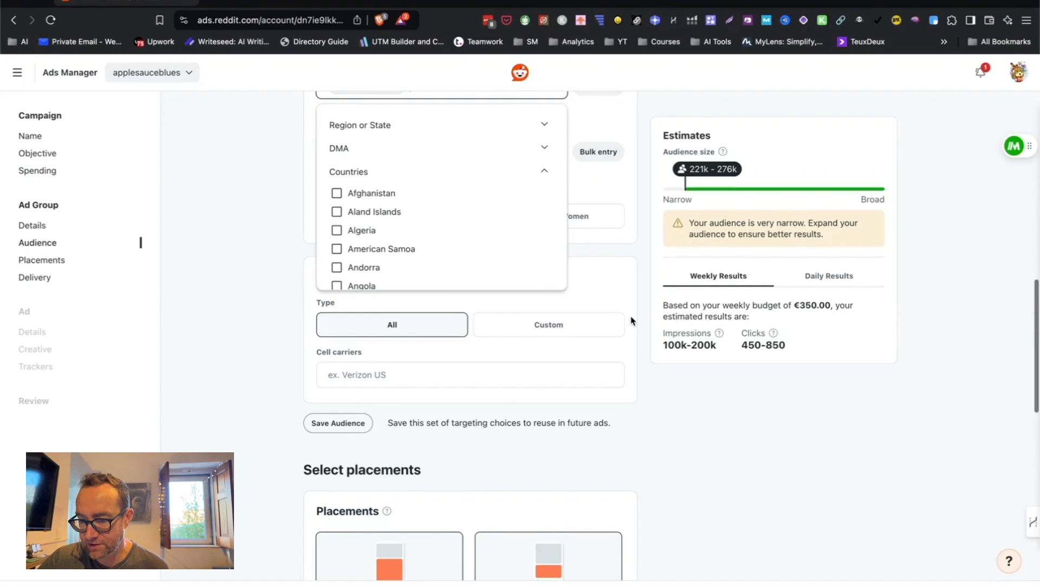
{"action": "left_click", "coordinate": [231, 239]}
{"action": "scroll", "coordinate": [230, 239], "scroll_direction": "down", "scroll_amount": 2}
{"action": "scroll", "coordinate": [231, 239], "scroll_direction": "up", "scroll_amount": 3}
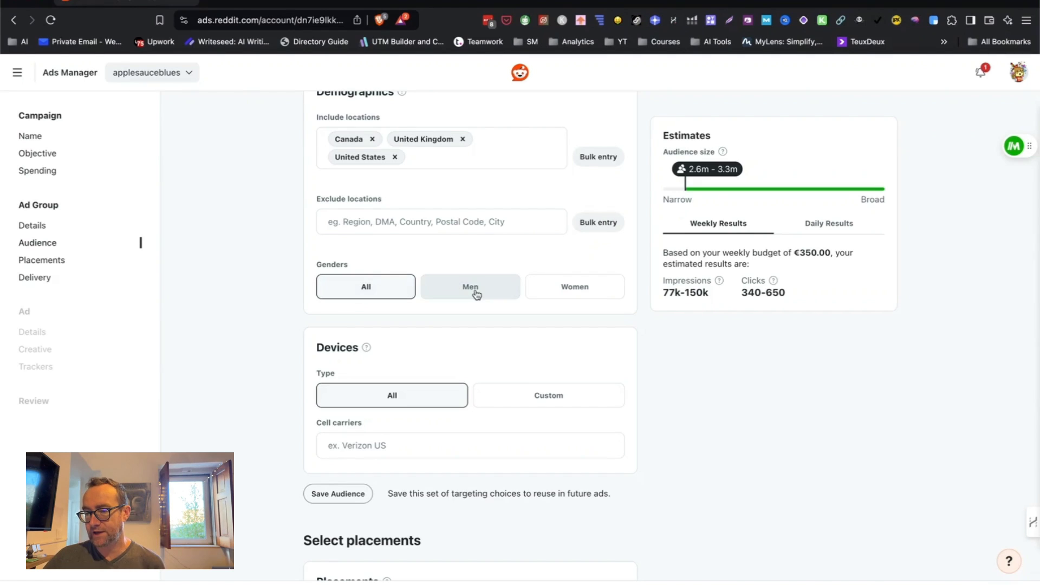
{"action": "left_click", "coordinate": [556, 290]}
{"action": "left_click", "coordinate": [499, 290]}
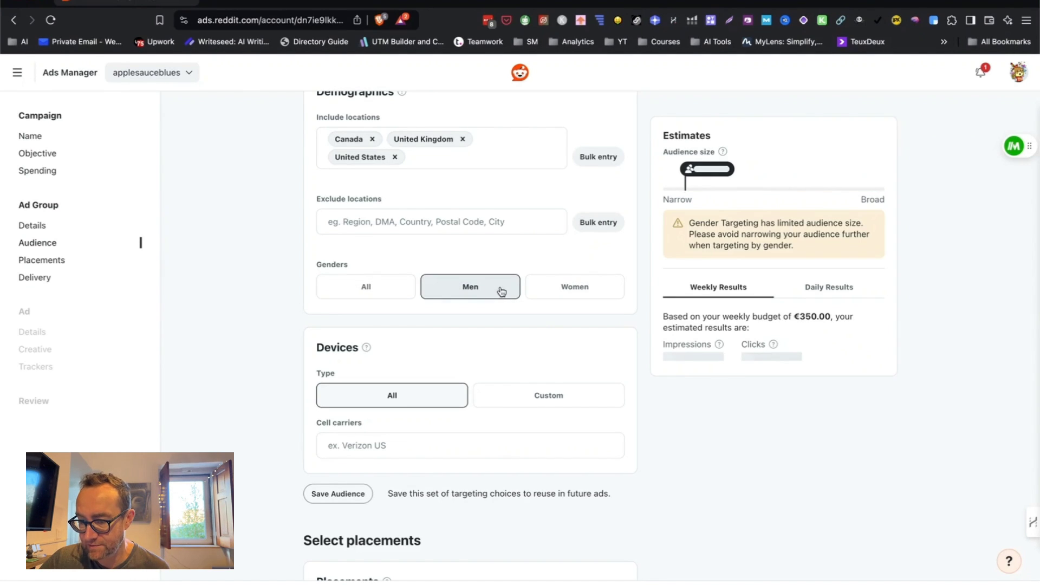
{"action": "left_click", "coordinate": [567, 290]}
{"action": "left_click", "coordinate": [472, 291]}
{"action": "left_click", "coordinate": [401, 292]}
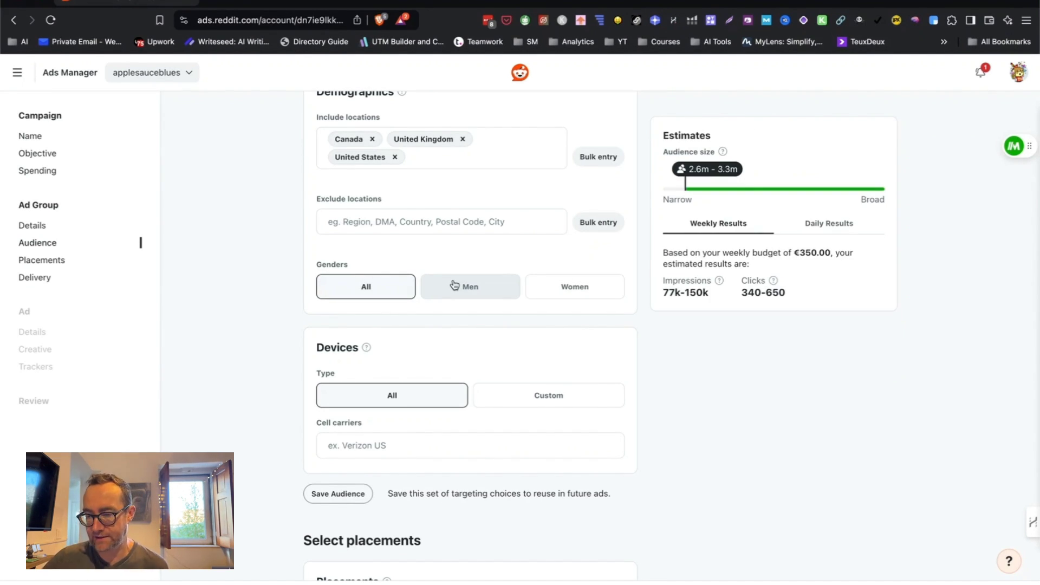
{"action": "scroll", "coordinate": [290, 313], "scroll_direction": "down", "scroll_amount": 5}
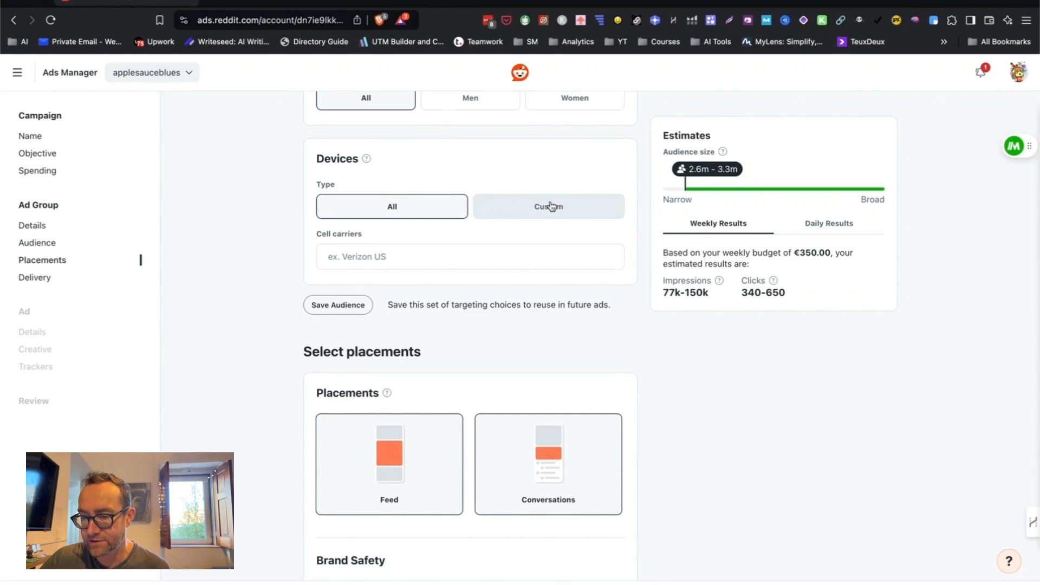
{"action": "left_click", "coordinate": [493, 210]}
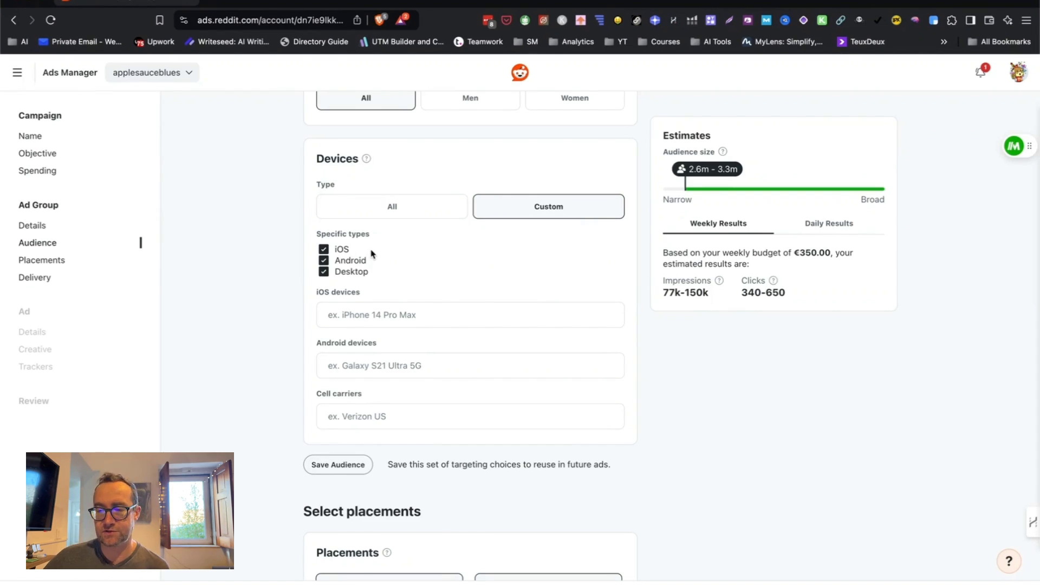
{"action": "left_click", "coordinate": [324, 263]}
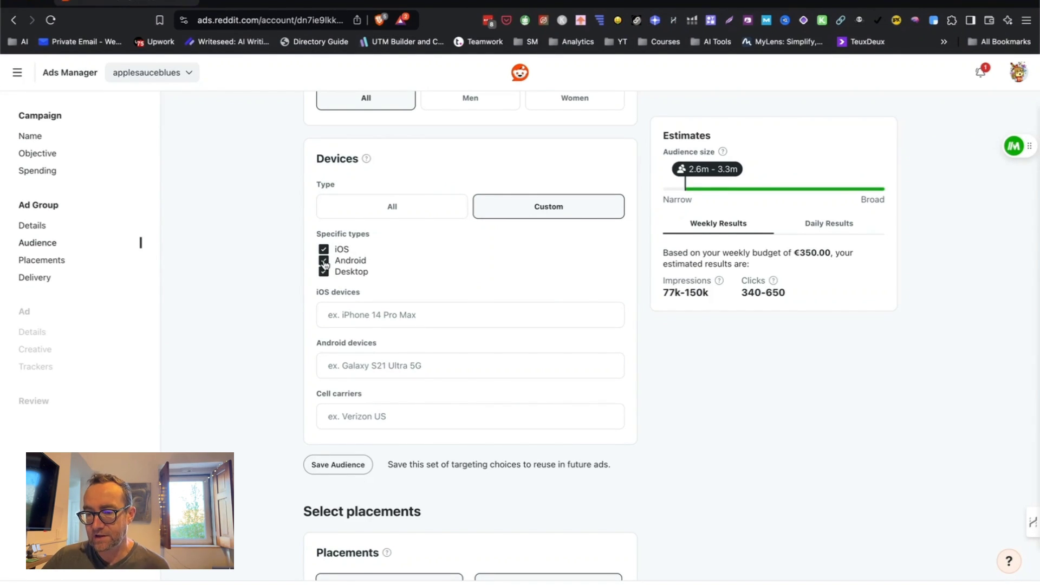
{"action": "left_click", "coordinate": [324, 263]}
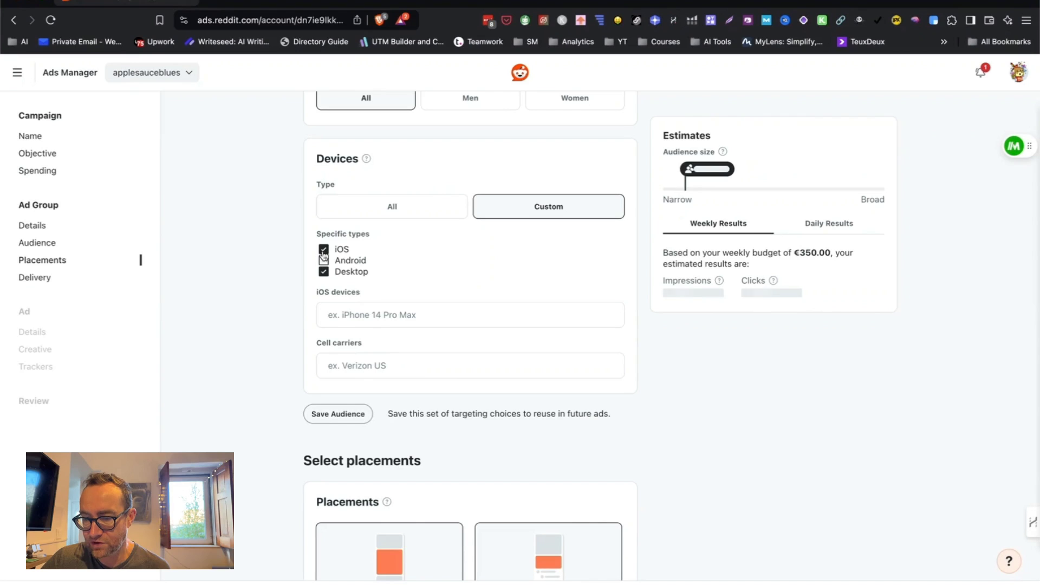
{"action": "left_click", "coordinate": [324, 250]}
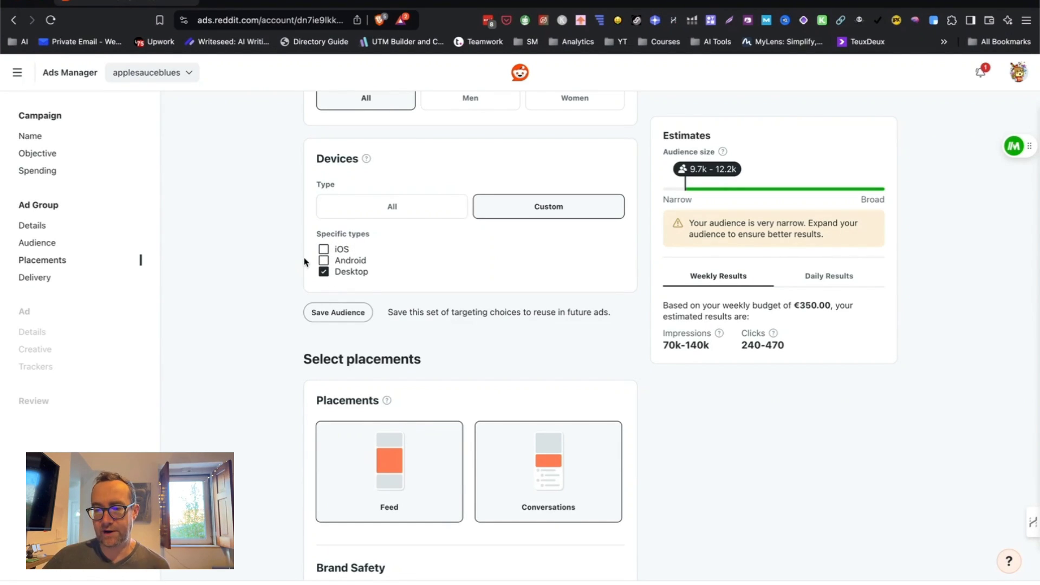
{"action": "left_click", "coordinate": [324, 274]}
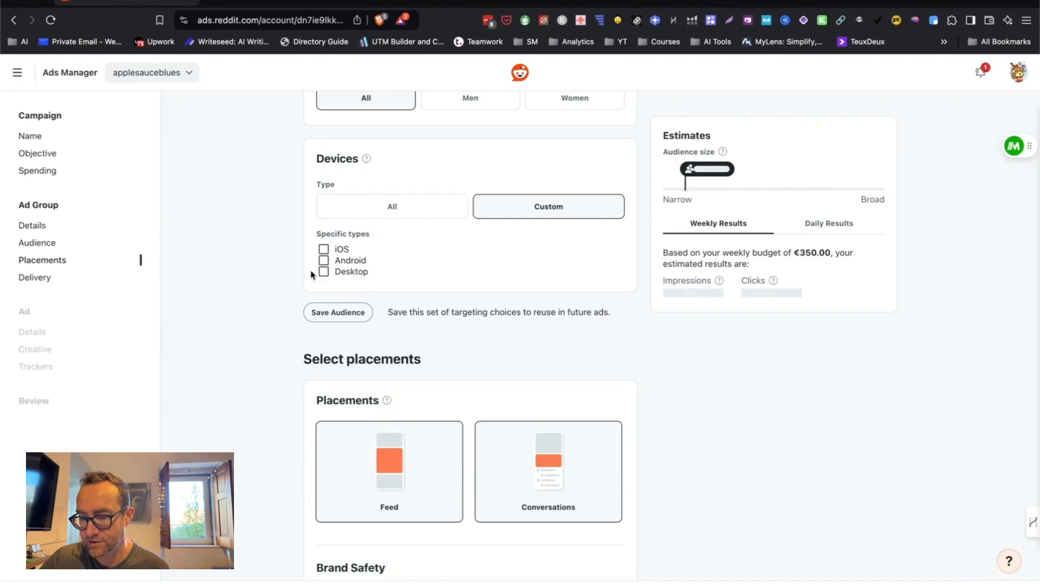
{"action": "scroll", "coordinate": [278, 291], "scroll_direction": "down", "scroll_amount": 5}
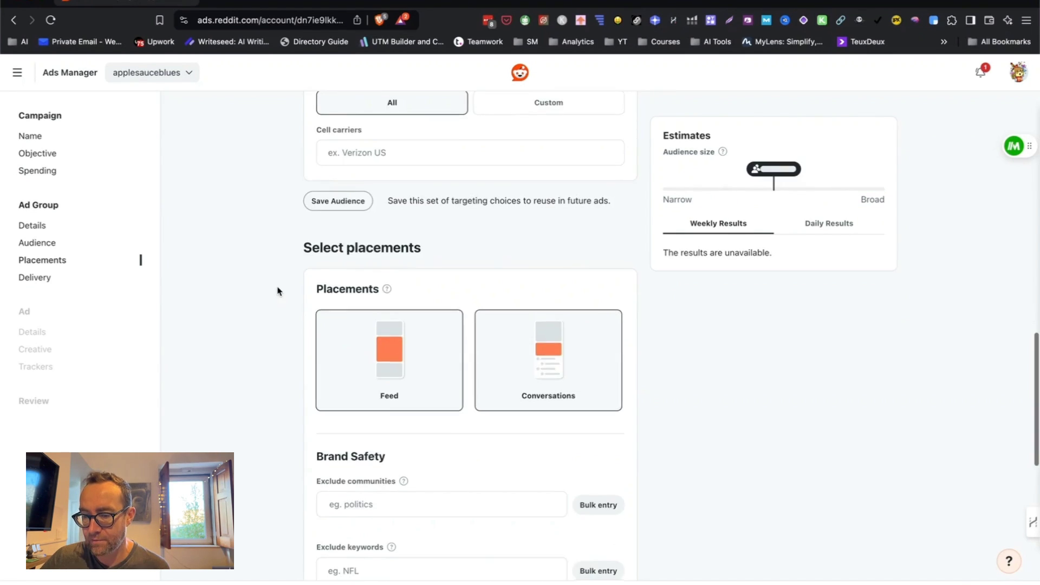
{"action": "scroll", "coordinate": [277, 291], "scroll_direction": "down", "scroll_amount": 3}
{"action": "scroll", "coordinate": [278, 291], "scroll_direction": "up", "scroll_amount": 2}
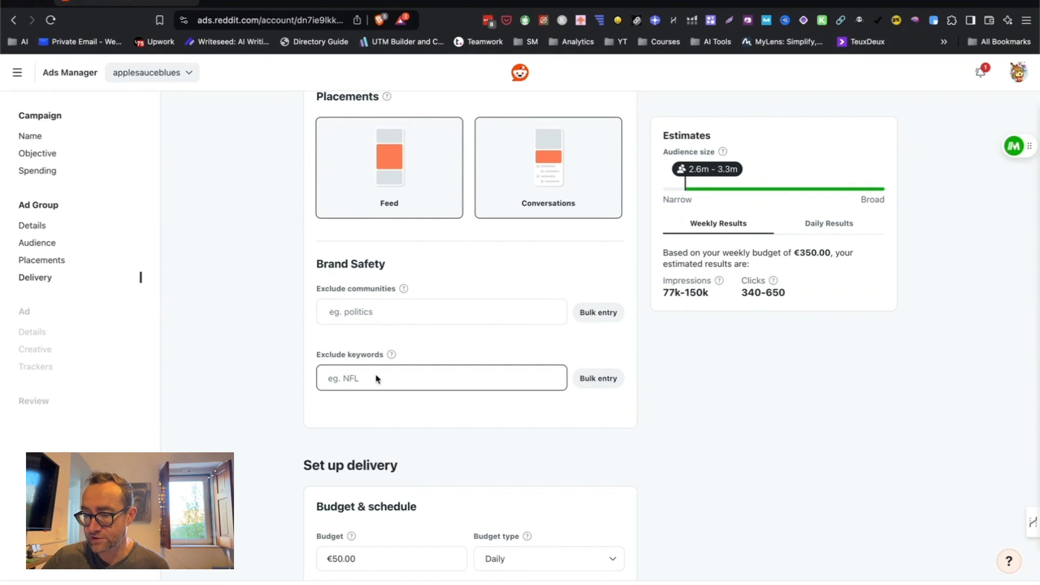
{"action": "scroll", "coordinate": [377, 379], "scroll_direction": "up", "scroll_amount": 1}
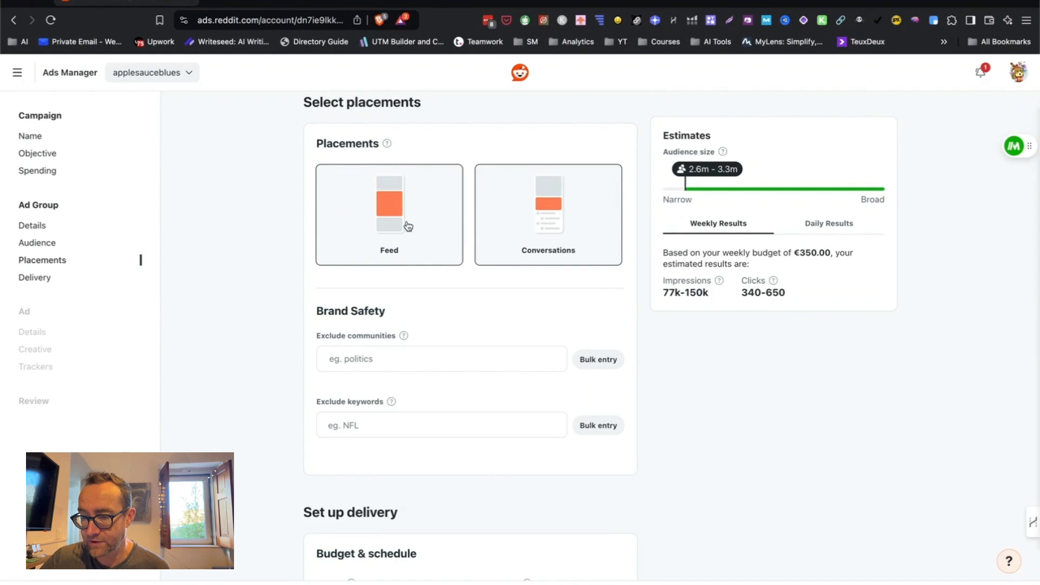
{"action": "mouse_move", "coordinate": [387, 145]}
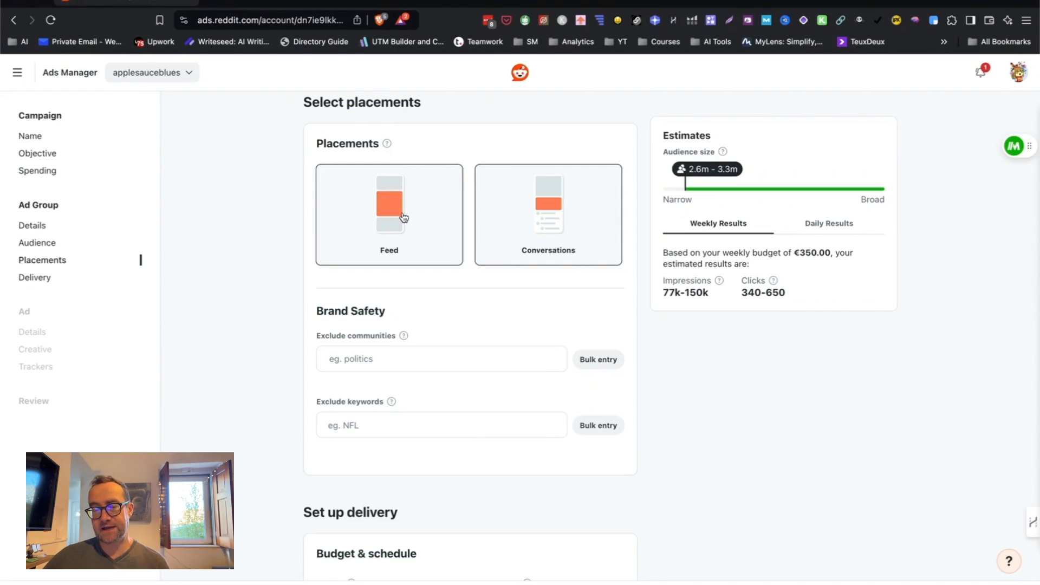
{"action": "left_click", "coordinate": [563, 219]}
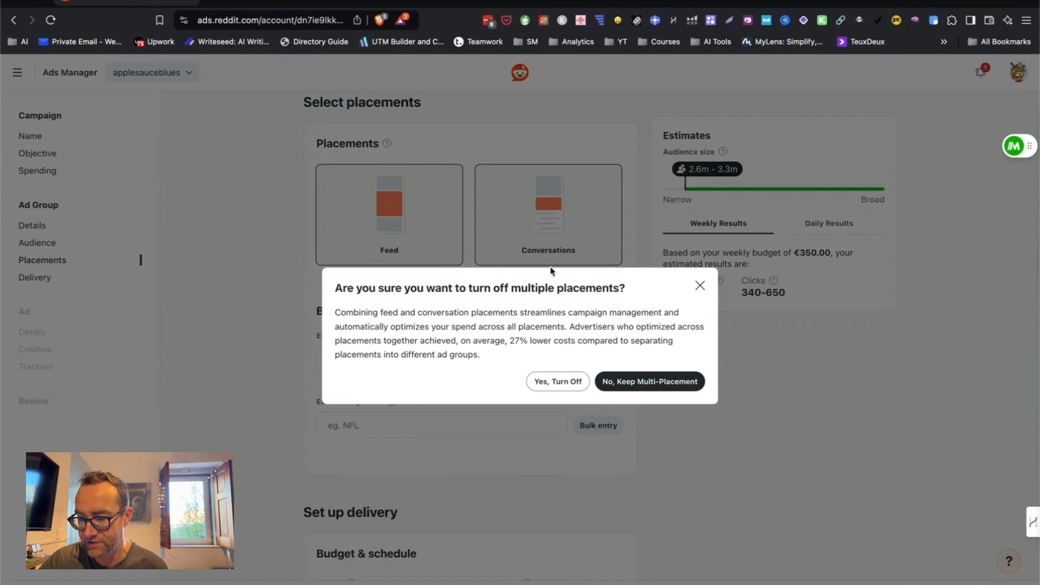
{"action": "left_click", "coordinate": [700, 285]}
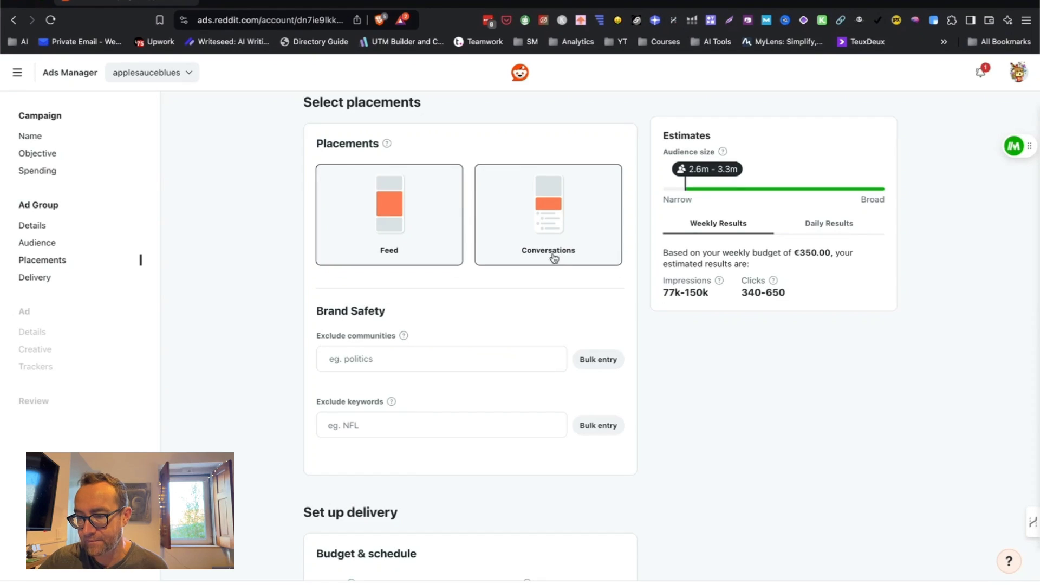
{"action": "left_click", "coordinate": [540, 218]}
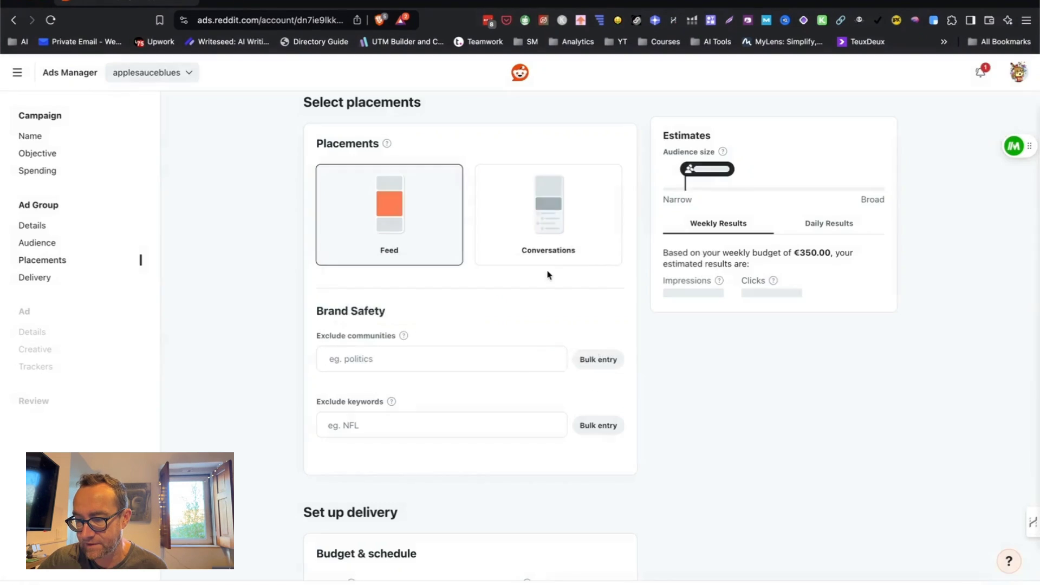
{"action": "left_click", "coordinate": [558, 381]}
{"action": "left_click", "coordinate": [407, 231]}
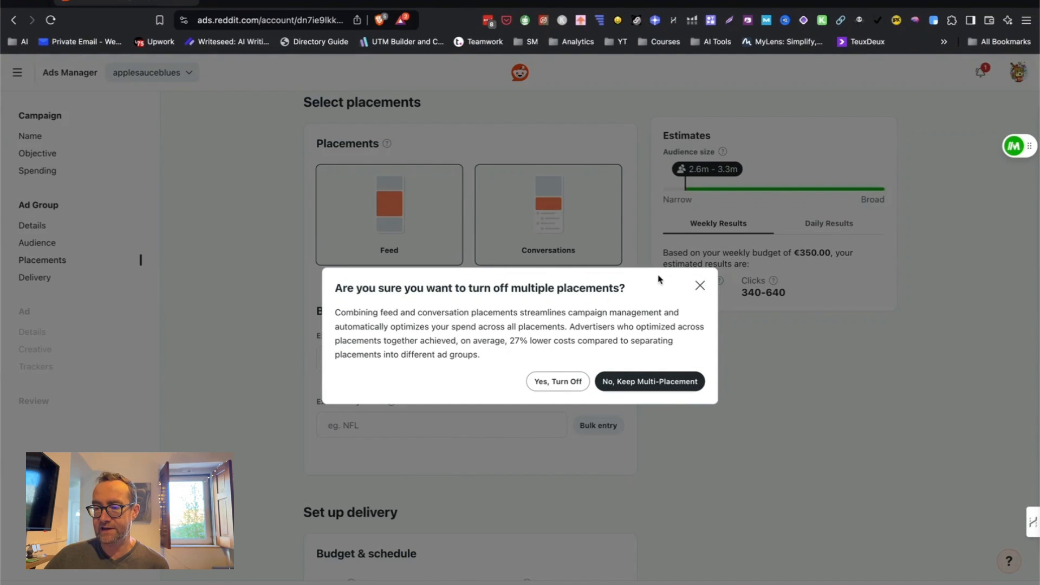
{"action": "left_click", "coordinate": [699, 286]}
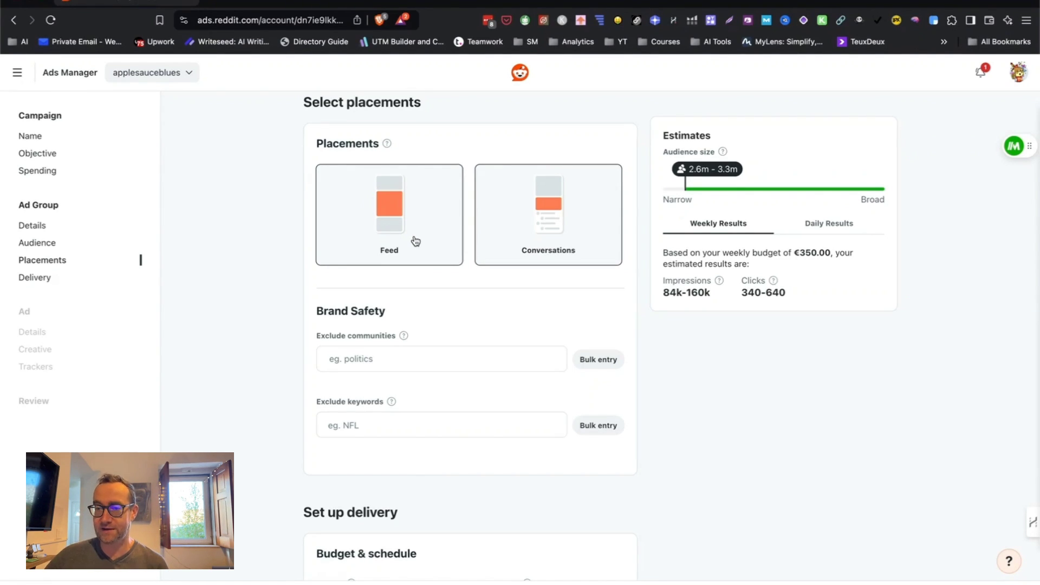
Step: Change the ad group budget from €50.00 to €5.00, keeping the budget type Daily
{"action": "scroll", "coordinate": [415, 240], "scroll_direction": "down", "scroll_amount": 6}
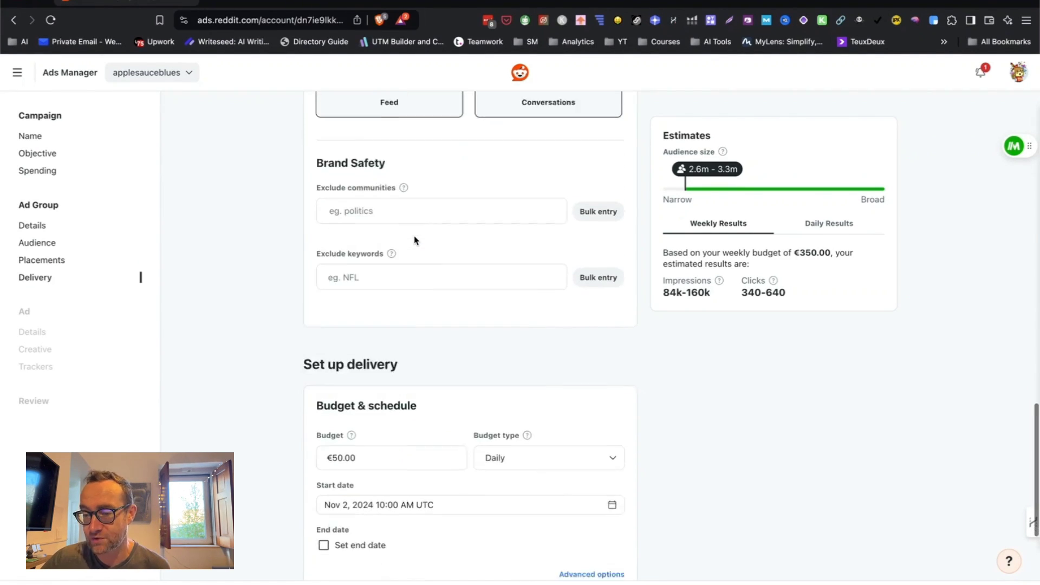
{"action": "left_click", "coordinate": [377, 273]}
{"action": "double_click", "coordinate": [359, 277]}
{"action": "type", "text": "5"}
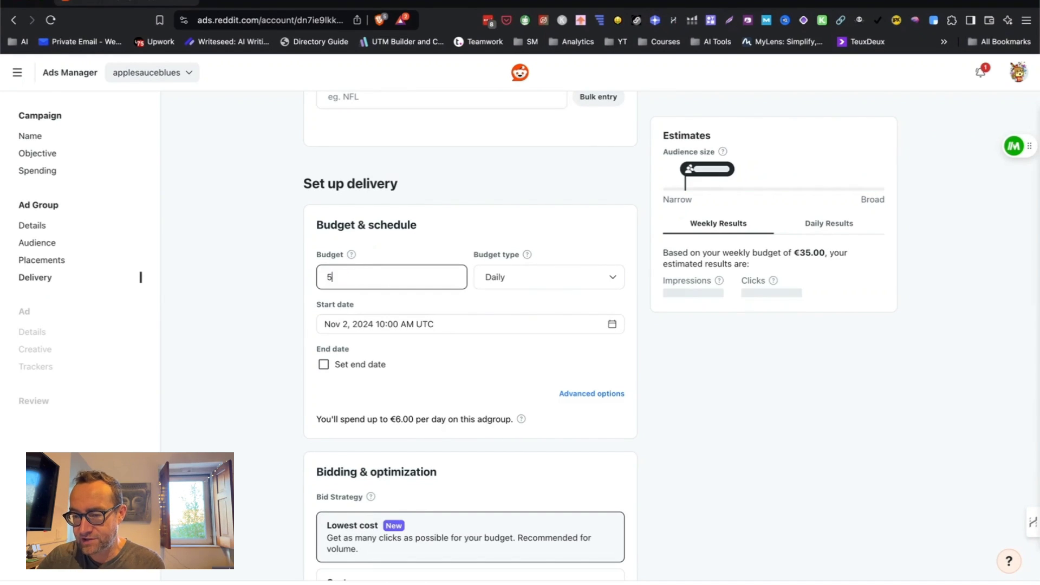
{"action": "left_click", "coordinate": [529, 232]}
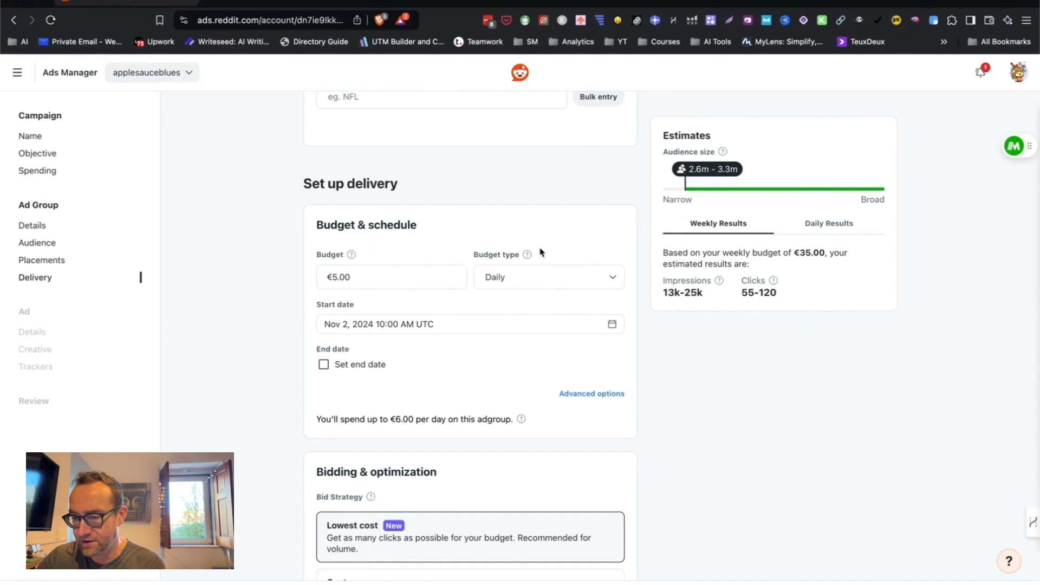
{"action": "left_click", "coordinate": [542, 279]}
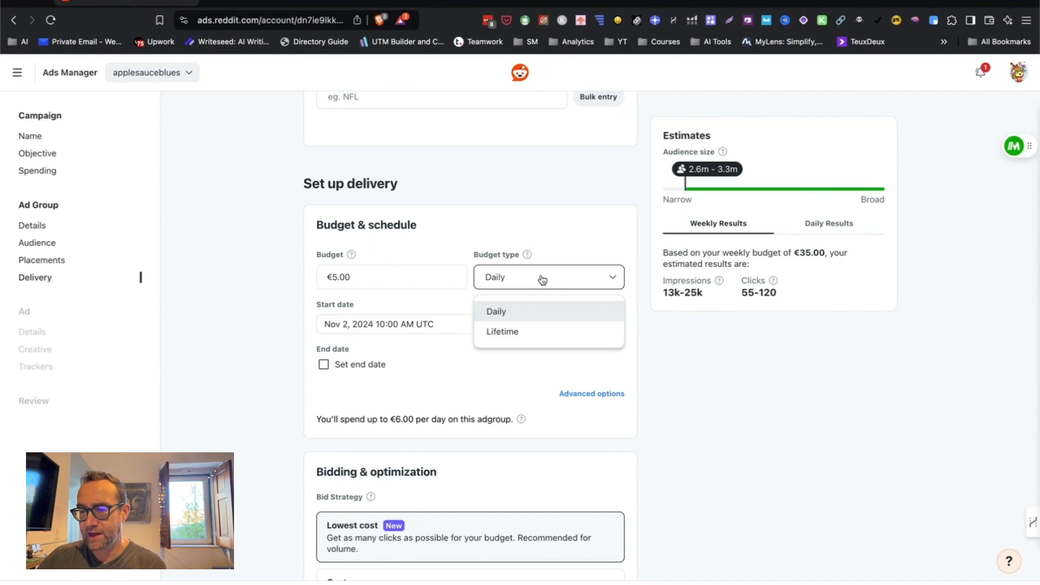
{"action": "left_click", "coordinate": [533, 320]}
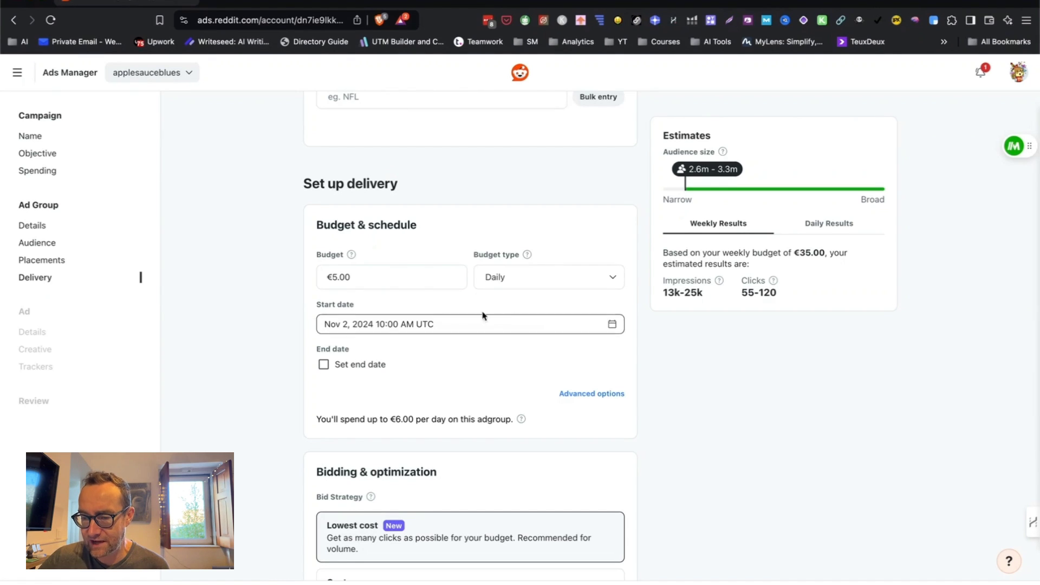
Step: Set the ad group start date to November 12, 2024
{"action": "left_click", "coordinate": [426, 325]}
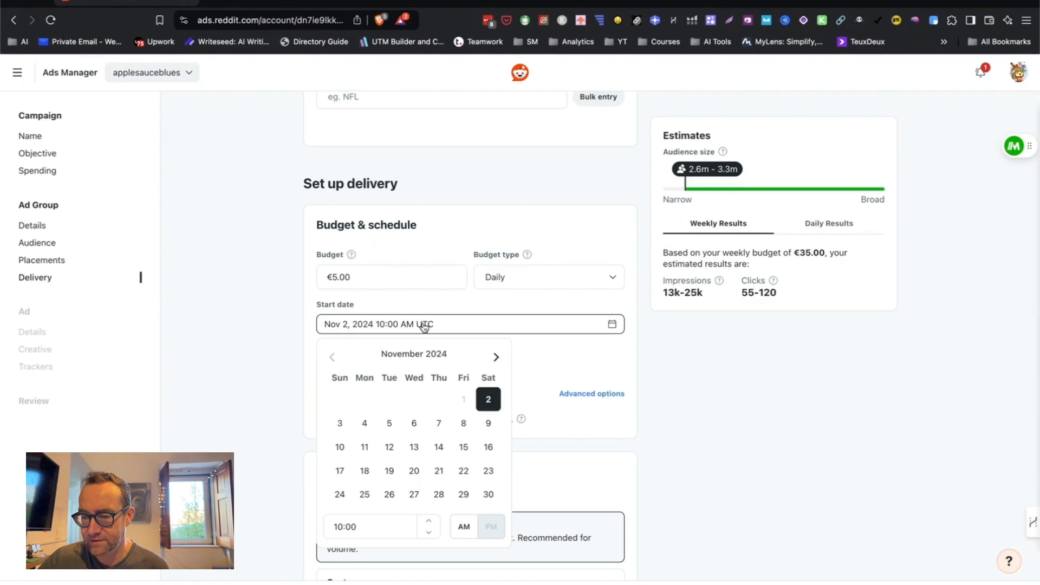
{"action": "left_click", "coordinate": [389, 447]}
{"action": "left_click", "coordinate": [259, 410]}
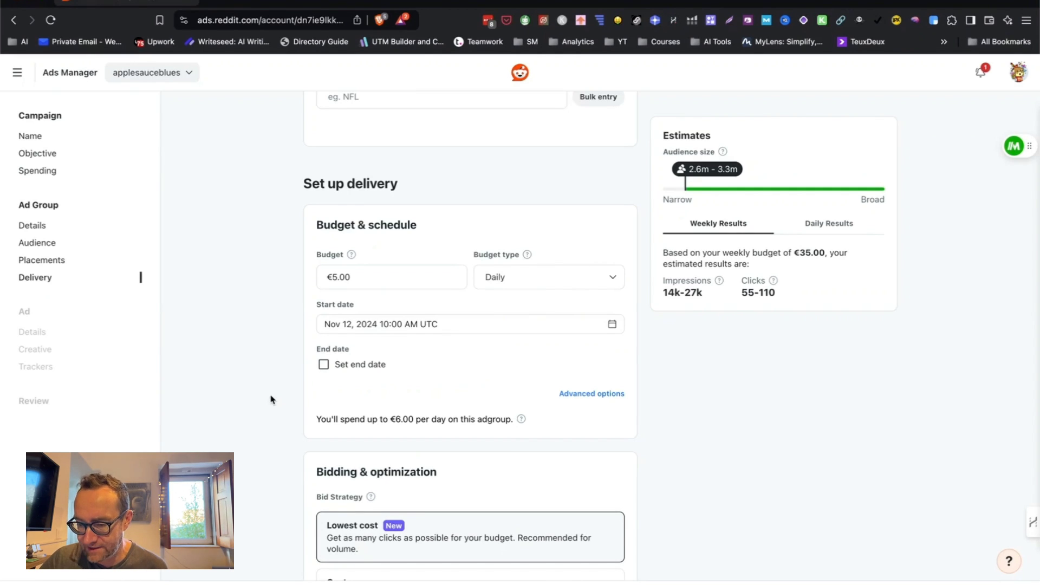
{"action": "scroll", "coordinate": [272, 399], "scroll_direction": "down", "scroll_amount": 3}
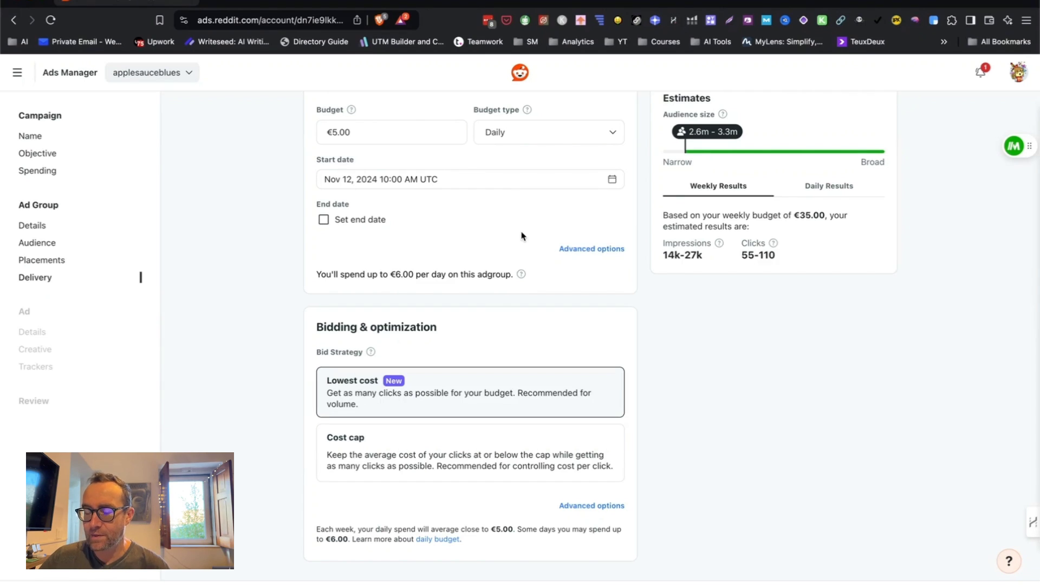
{"action": "scroll", "coordinate": [486, 237], "scroll_direction": "up", "scroll_amount": 1}
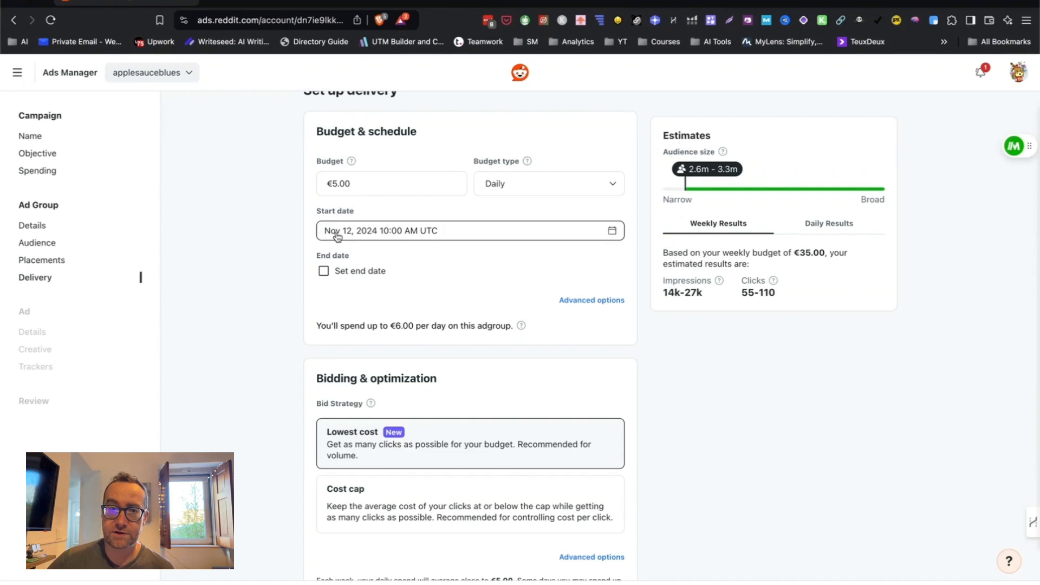
Step: Switch the ad group's bid strategy to Cost cap with a €0.44 CPC cap instead of €0.84
{"action": "scroll", "coordinate": [243, 278], "scroll_direction": "down", "scroll_amount": 2}
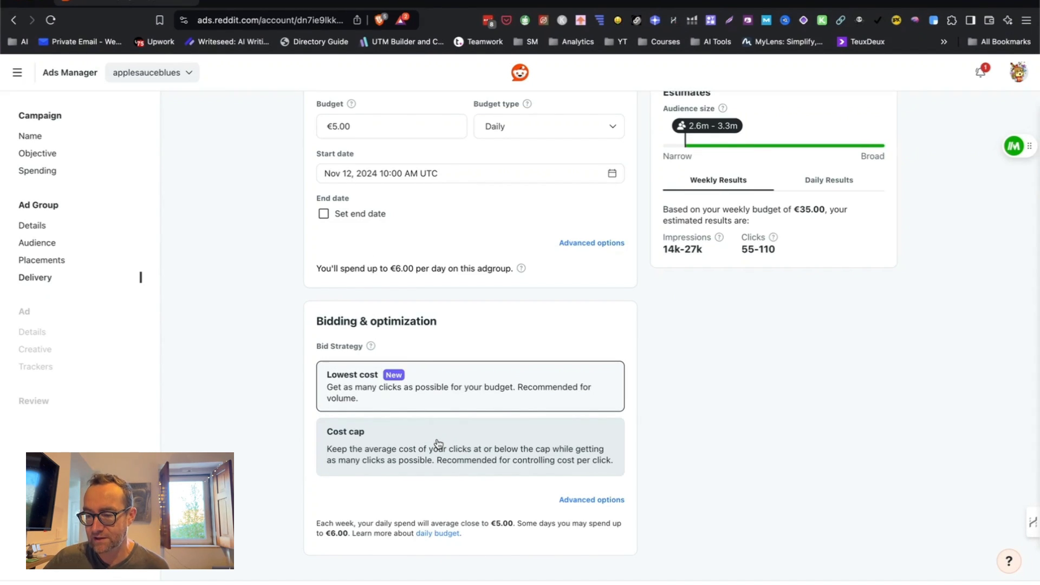
{"action": "left_click", "coordinate": [444, 446]}
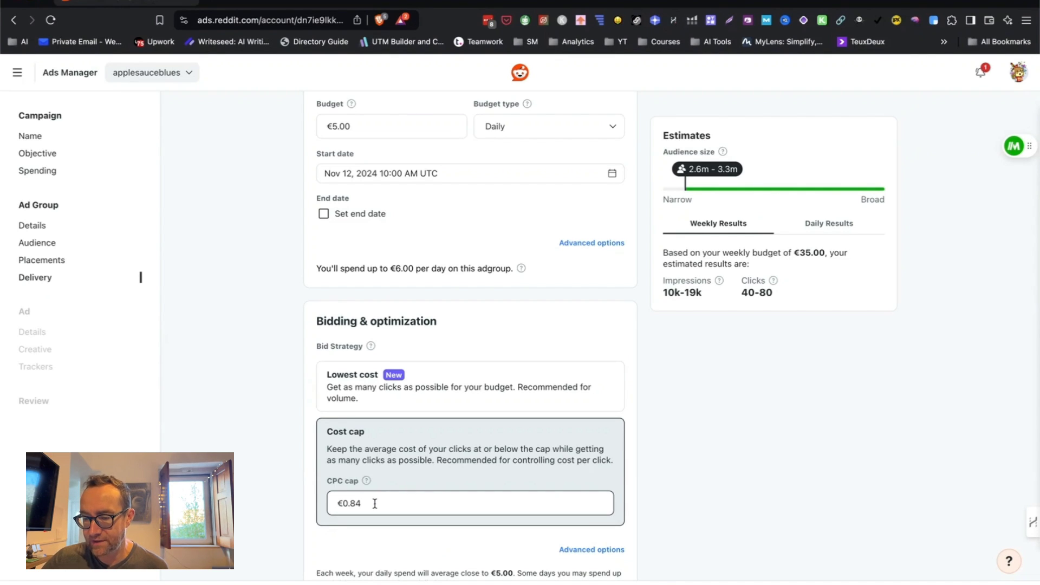
{"action": "scroll", "coordinate": [292, 343], "scroll_direction": "up", "scroll_amount": 15}
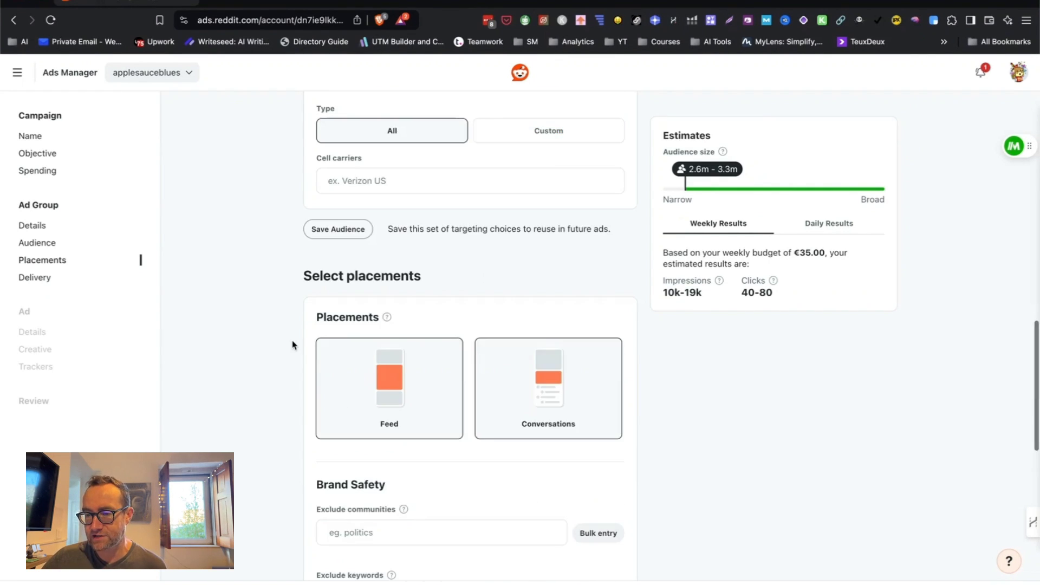
{"action": "scroll", "coordinate": [252, 343], "scroll_direction": "down", "scroll_amount": 15}
{"action": "scroll", "coordinate": [257, 346], "scroll_direction": "down", "scroll_amount": 10}
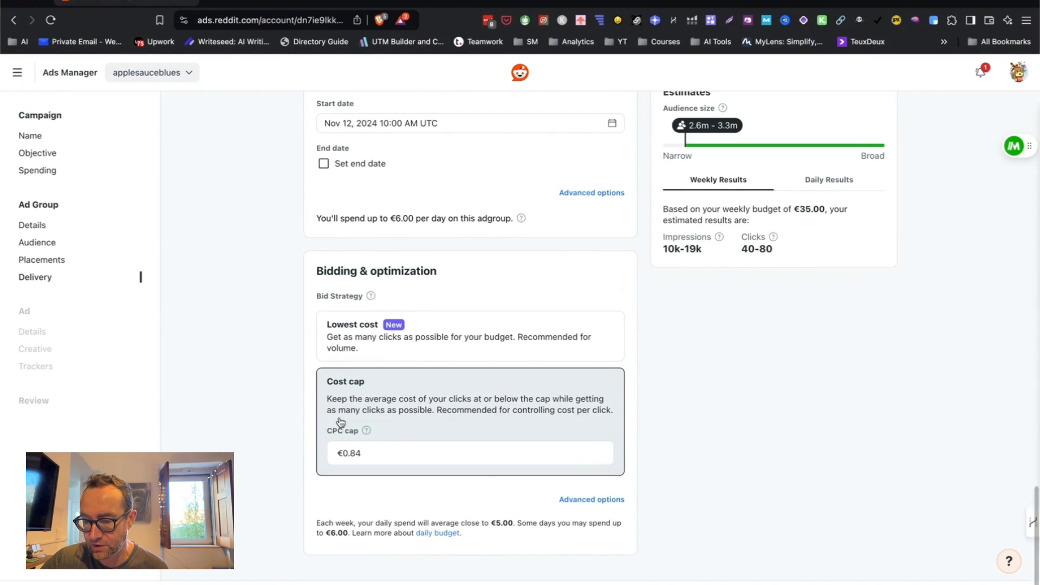
{"action": "left_click", "coordinate": [355, 454]}
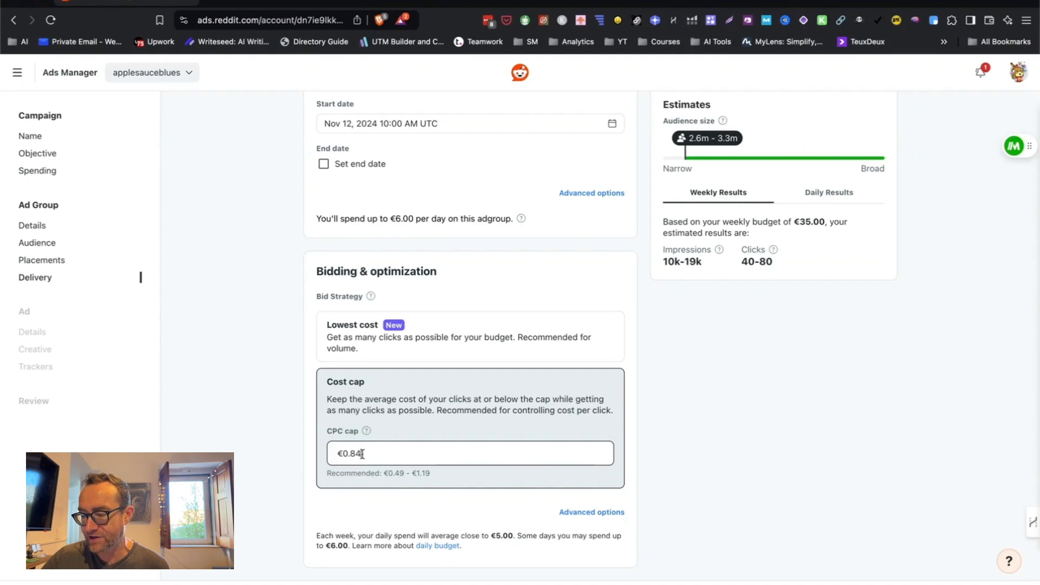
{"action": "key", "text": "BackSpace"}
{"action": "key", "text": "BackSpace"}
{"action": "key", "text": "BackSpace"}
{"action": "key", "text": "BackSpace"}
{"action": "key", "text": "BackSpace"}
{"action": "type", "text": "0"}
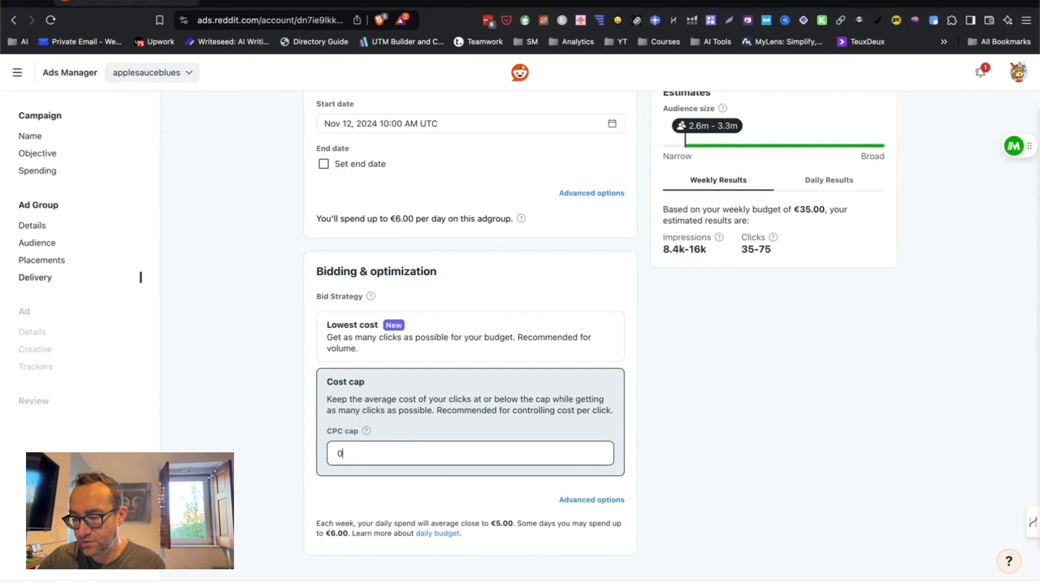
{"action": "type", "text": ".44"}
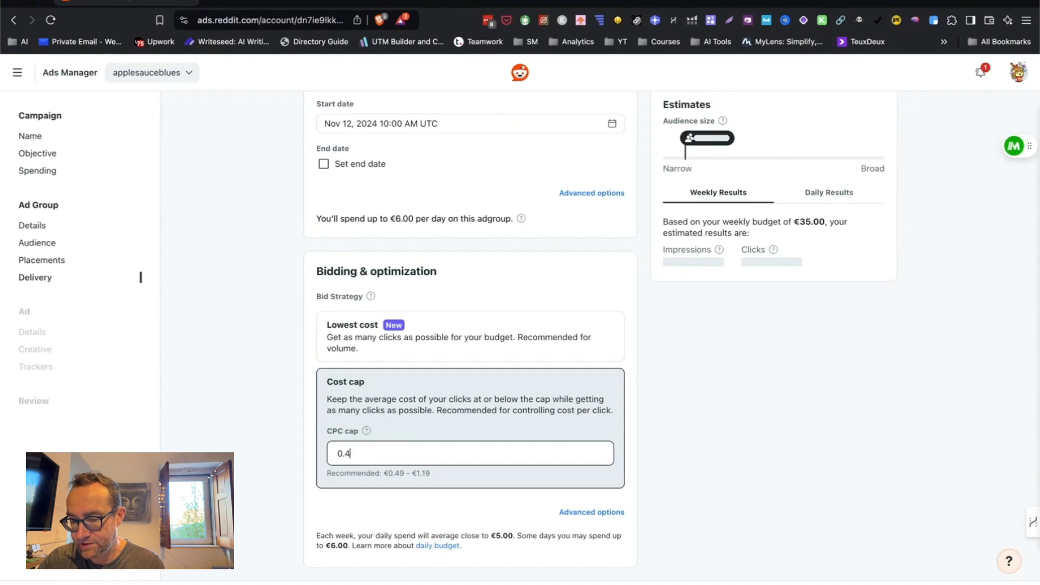
{"action": "left_click", "coordinate": [324, 465]}
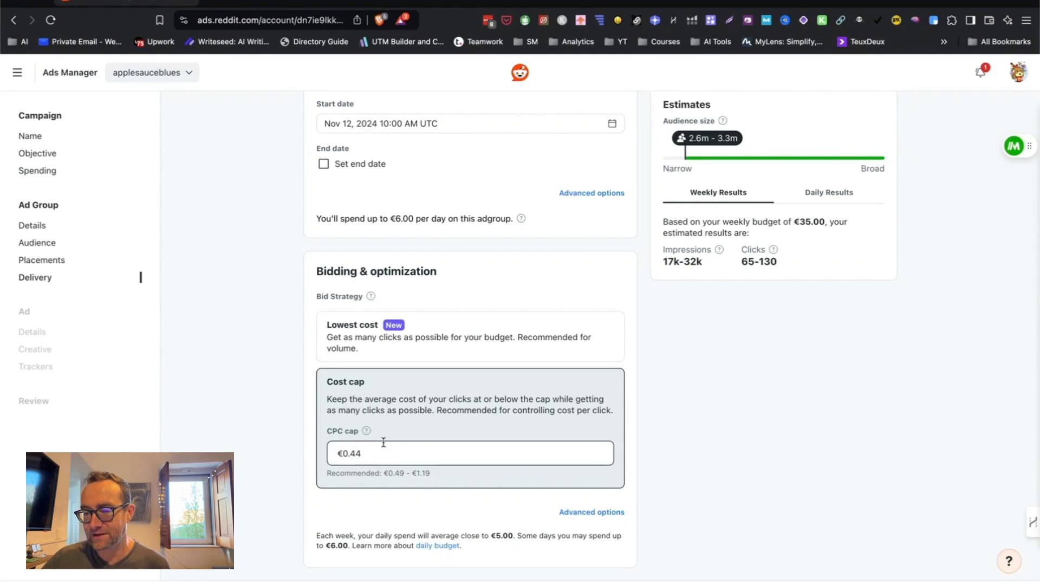
{"action": "left_click", "coordinate": [277, 413]}
{"action": "scroll", "coordinate": [277, 413], "scroll_direction": "down", "scroll_amount": 1}
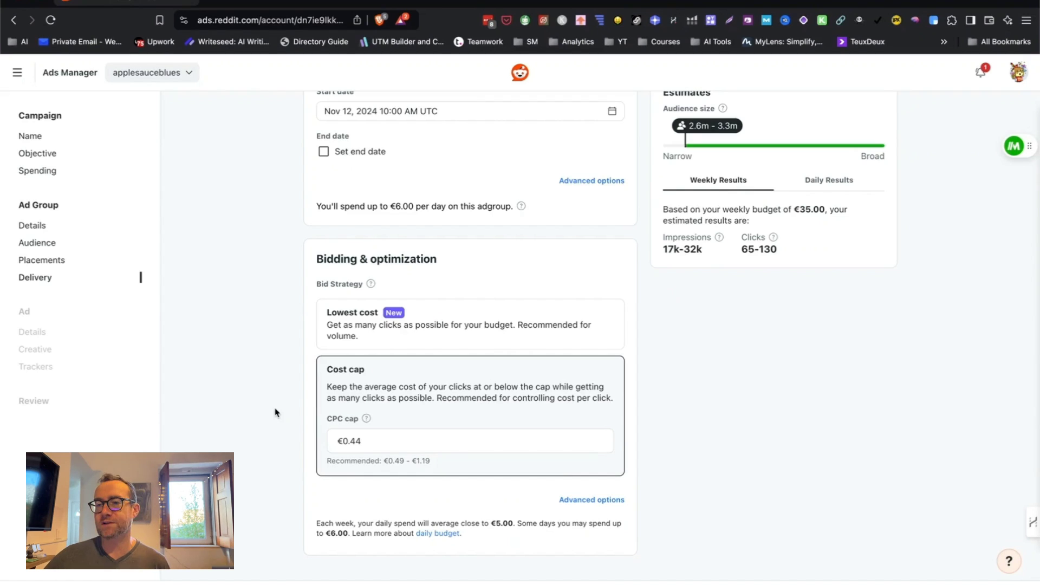
Step: Continue to the ad creative and name the ad 'New AI Tool'
{"action": "left_click", "coordinate": [915, 565]}
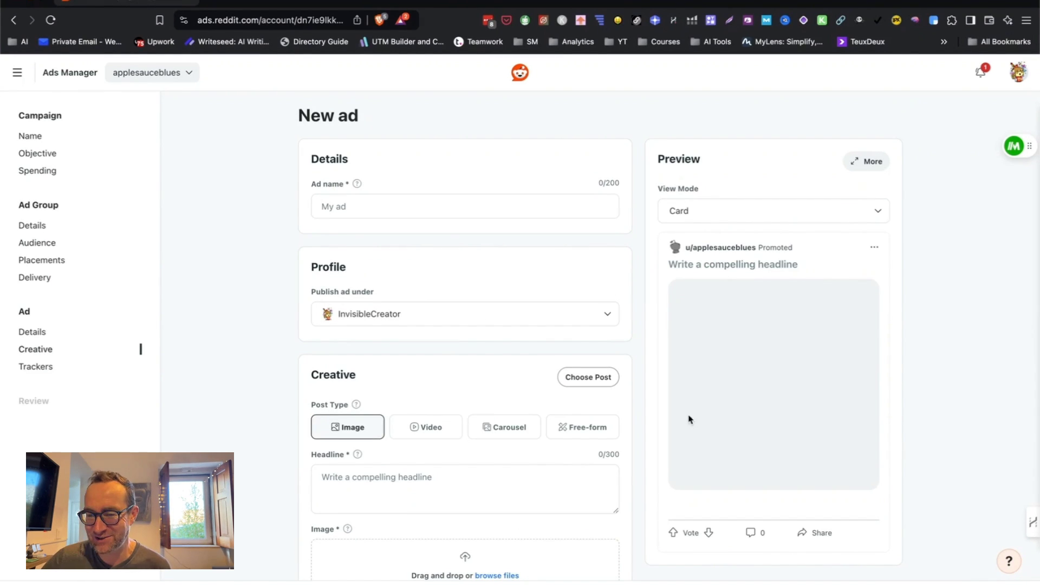
{"action": "left_click", "coordinate": [400, 211]}
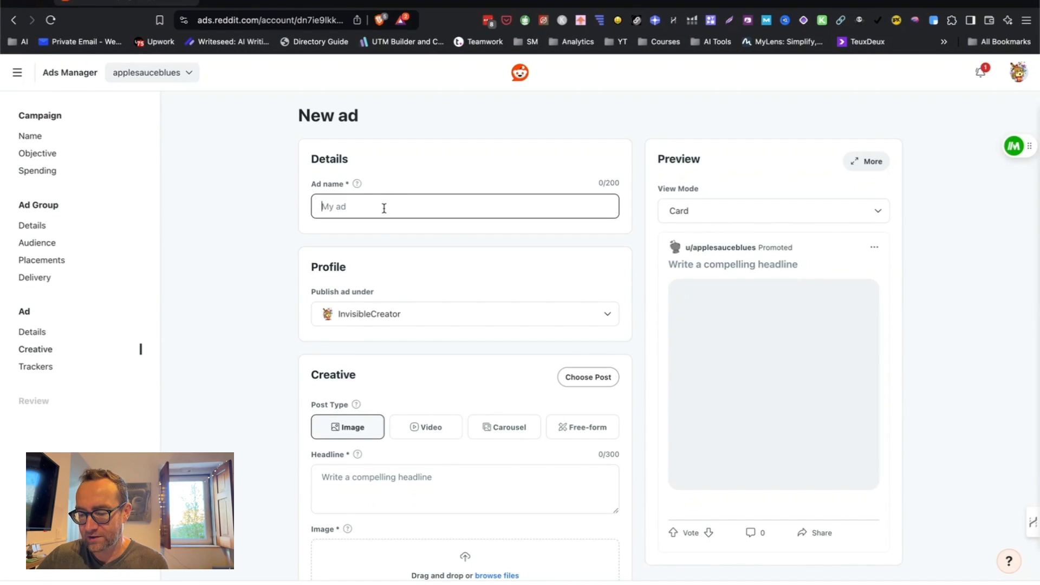
{"action": "type", "text": "New AI Tool"}
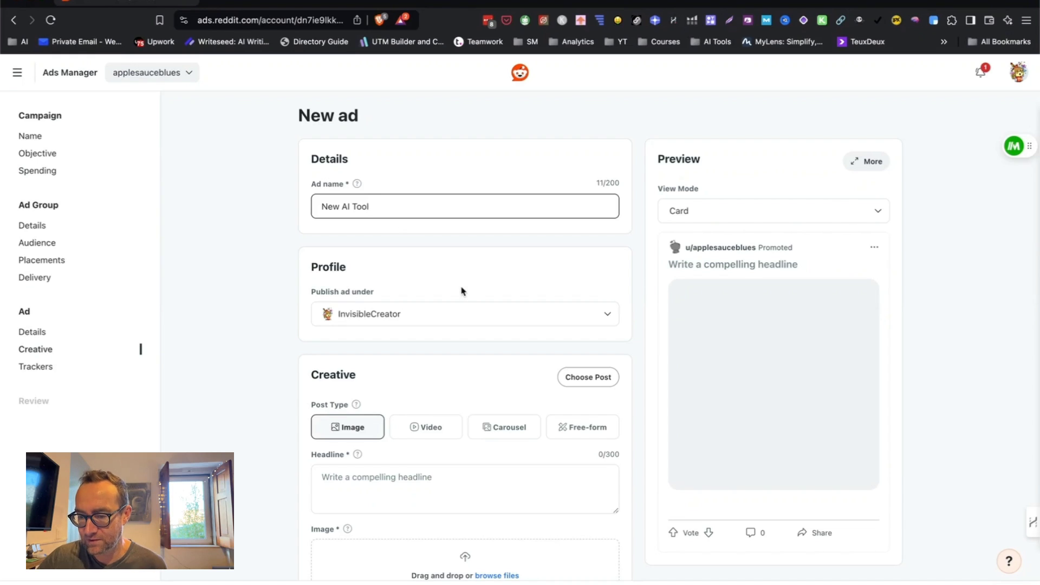
Step: Keep the current publishing profile and scroll down to the Image upload area
{"action": "left_click", "coordinate": [450, 317]}
{"action": "left_click", "coordinate": [448, 347]}
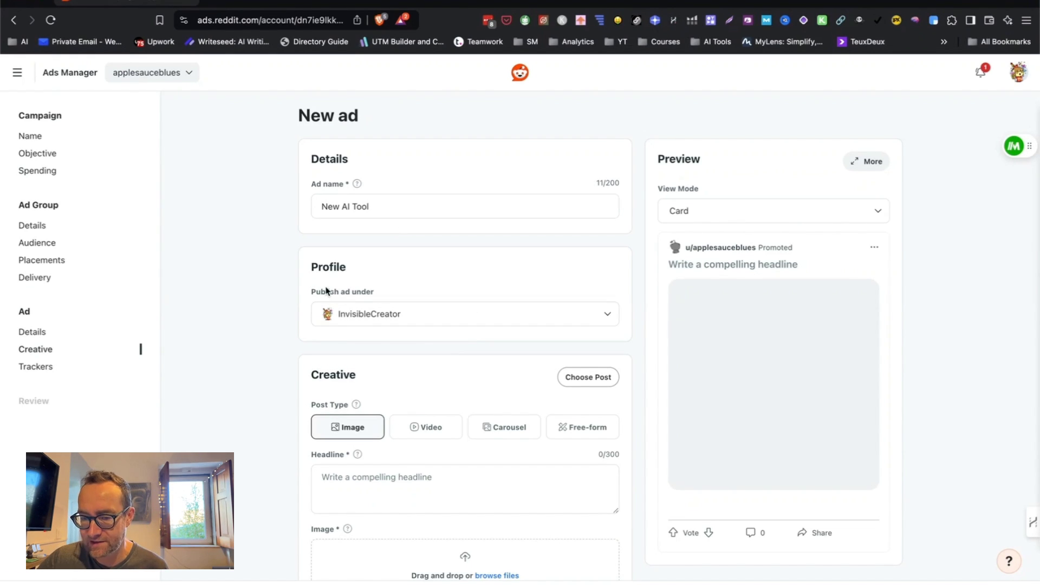
{"action": "scroll", "coordinate": [377, 382], "scroll_direction": "down", "scroll_amount": 2}
{"action": "scroll", "coordinate": [377, 382], "scroll_direction": "down", "scroll_amount": 1}
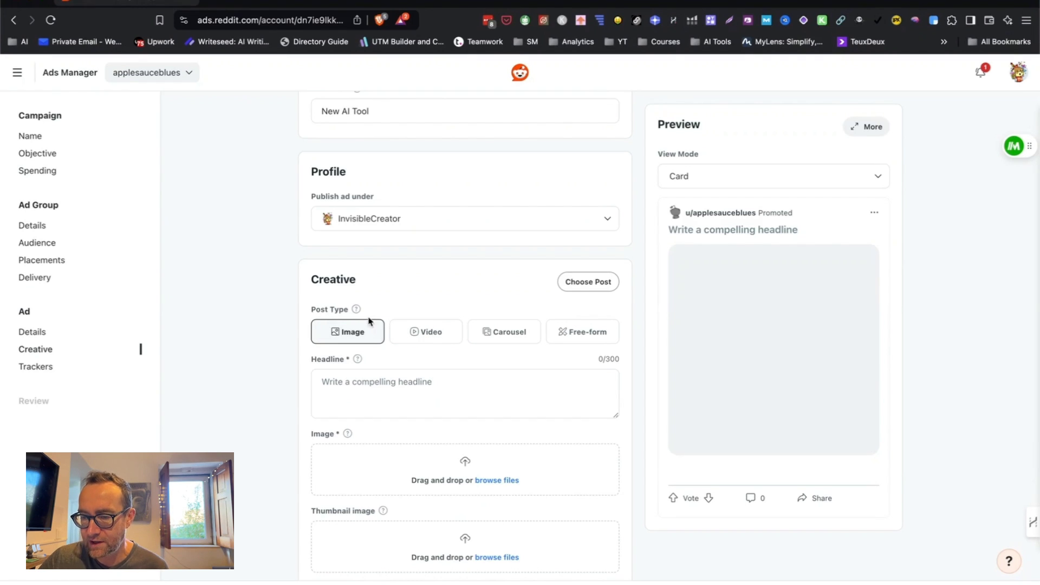
{"action": "mouse_move", "coordinate": [357, 311]}
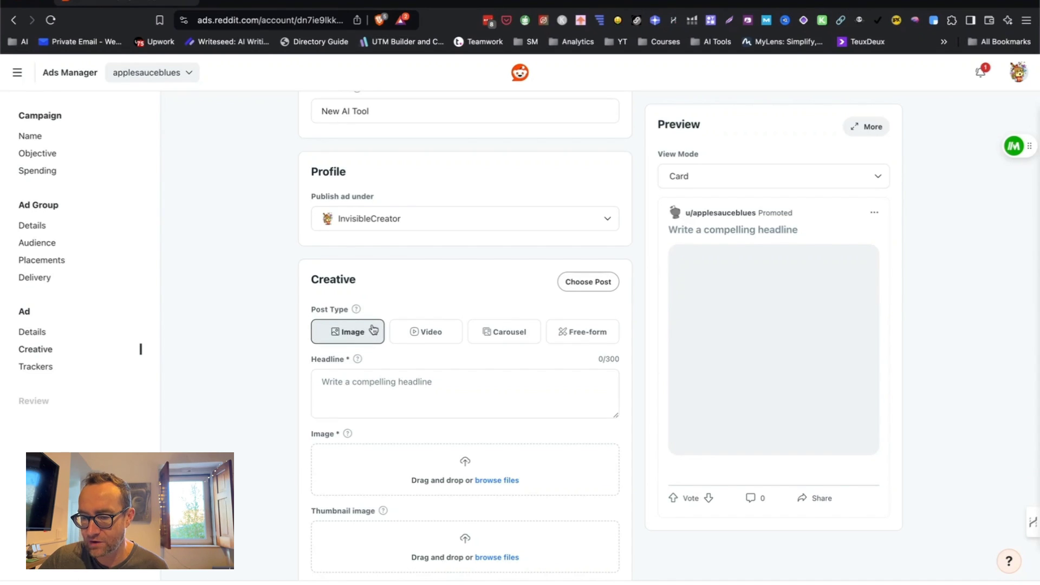
{"action": "scroll", "coordinate": [371, 367], "scroll_direction": "down", "scroll_amount": 2}
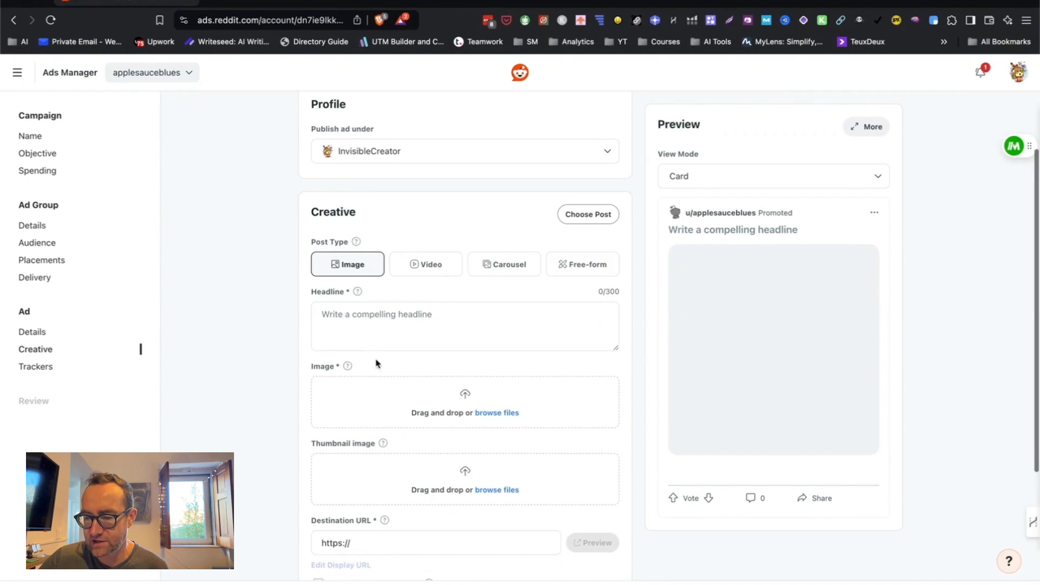
Step: Upload pebble3.png from Downloads as the ad image and begin the headline with 'Most'
{"action": "left_click", "coordinate": [494, 409]}
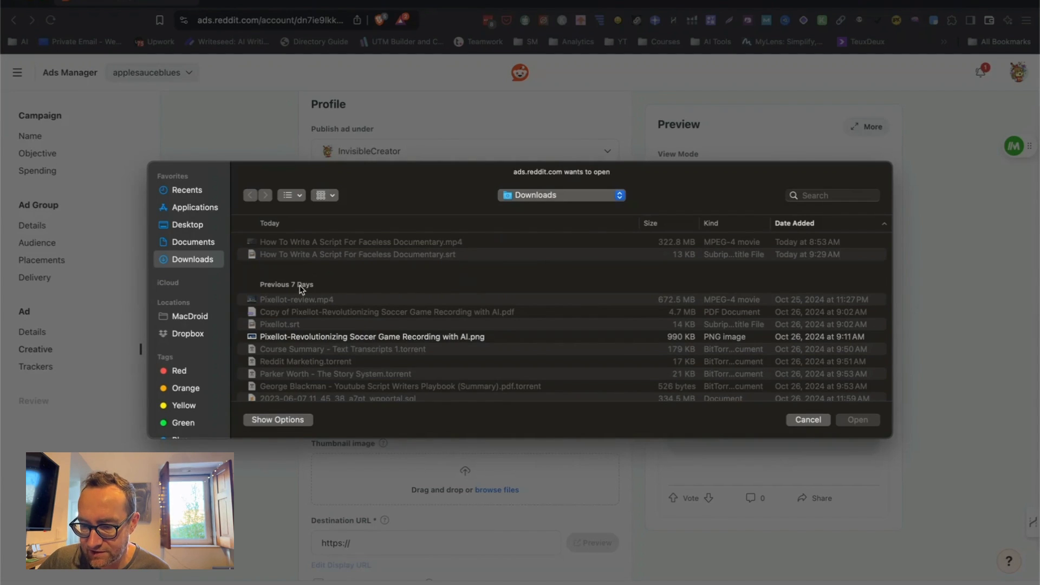
{"action": "scroll", "coordinate": [302, 289], "scroll_direction": "down", "scroll_amount": 5}
{"action": "scroll", "coordinate": [301, 289], "scroll_direction": "down", "scroll_amount": 5}
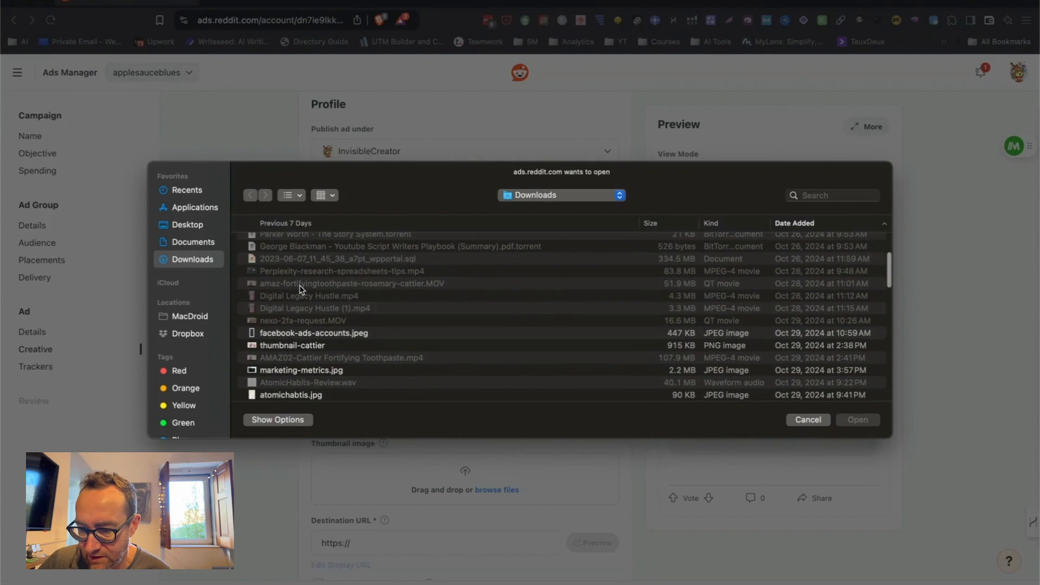
{"action": "scroll", "coordinate": [302, 288], "scroll_direction": "down", "scroll_amount": 7}
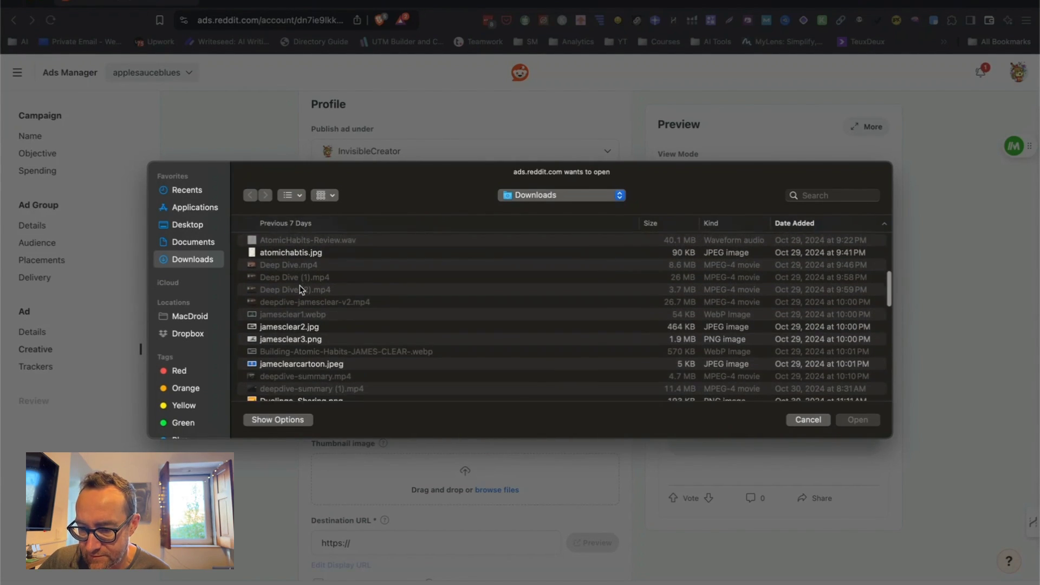
{"action": "scroll", "coordinate": [301, 289], "scroll_direction": "down", "scroll_amount": 6}
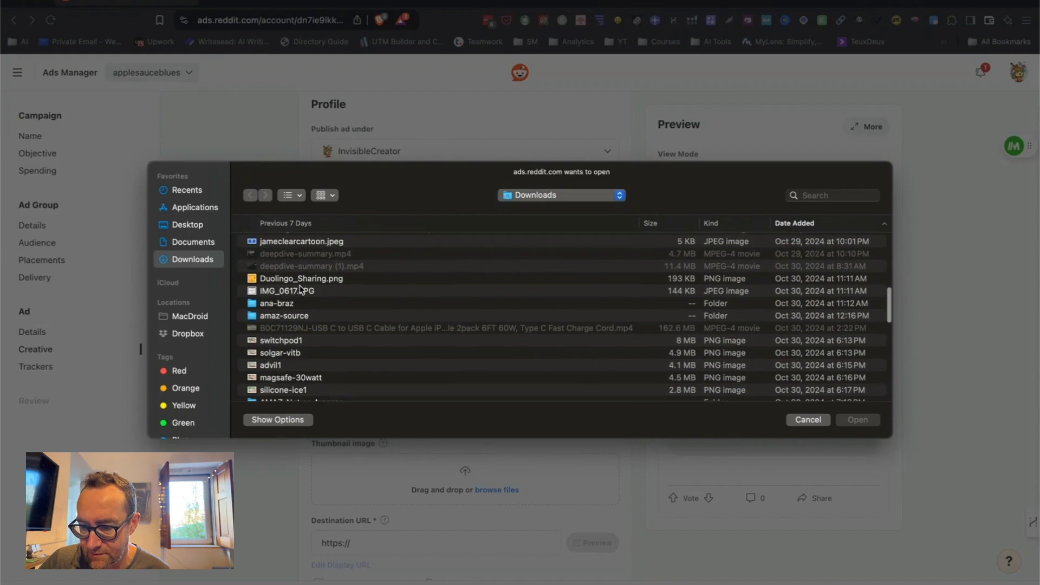
{"action": "scroll", "coordinate": [301, 289], "scroll_direction": "down", "scroll_amount": 4}
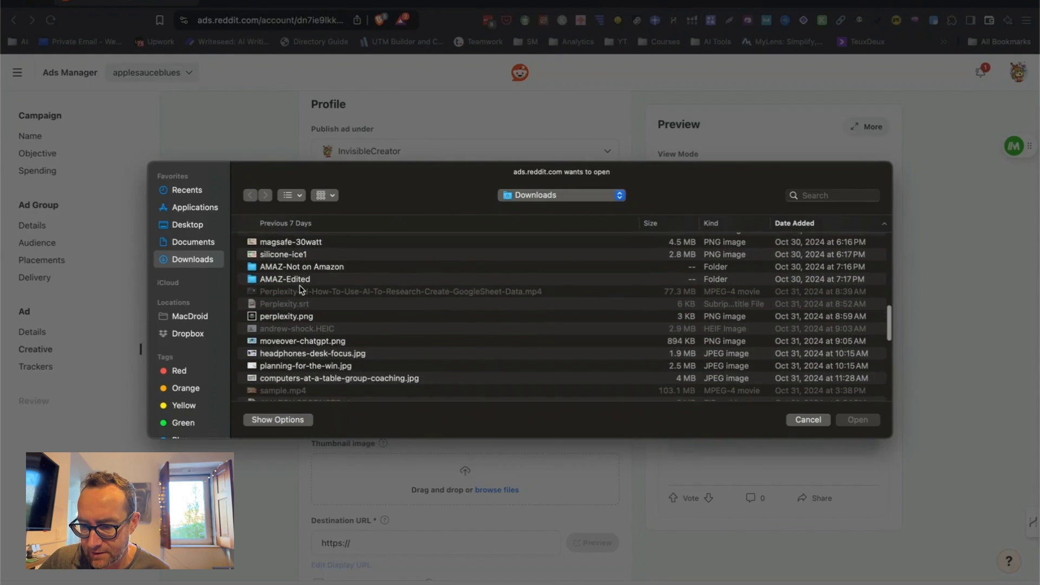
{"action": "scroll", "coordinate": [302, 289], "scroll_direction": "down", "scroll_amount": 6}
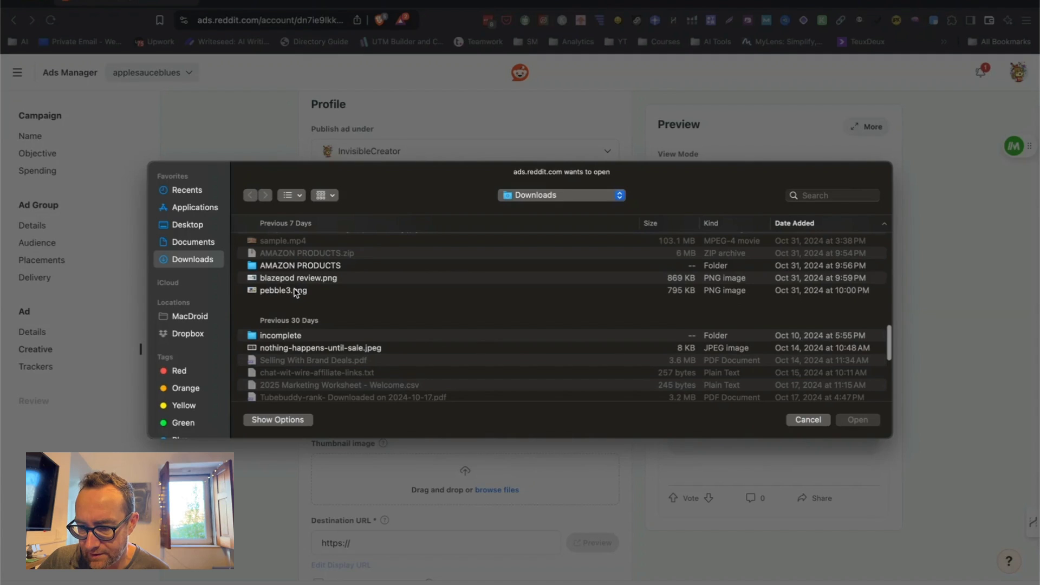
{"action": "double_click", "coordinate": [294, 293]}
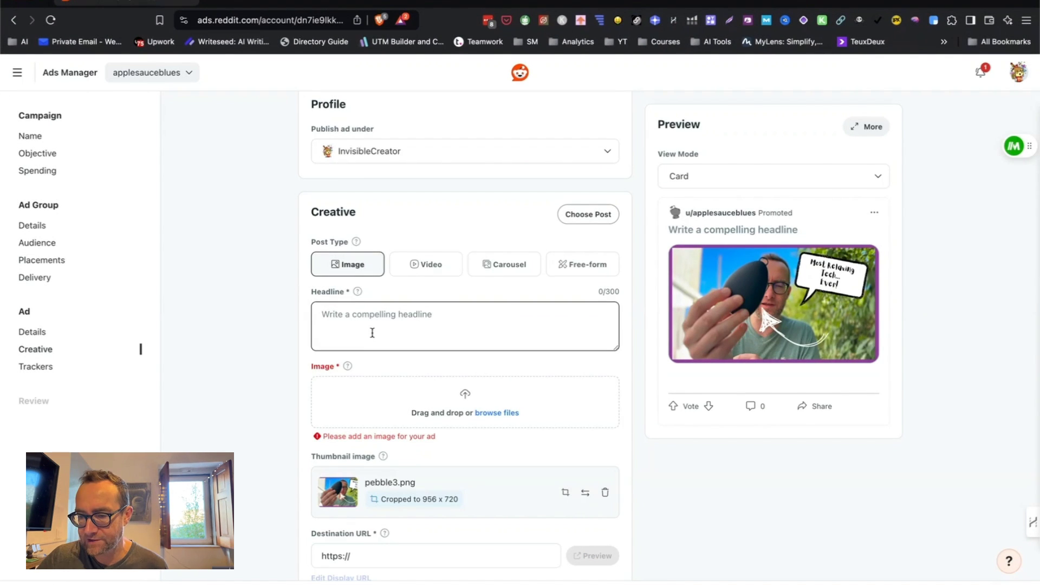
{"action": "type", "text": "Most"}
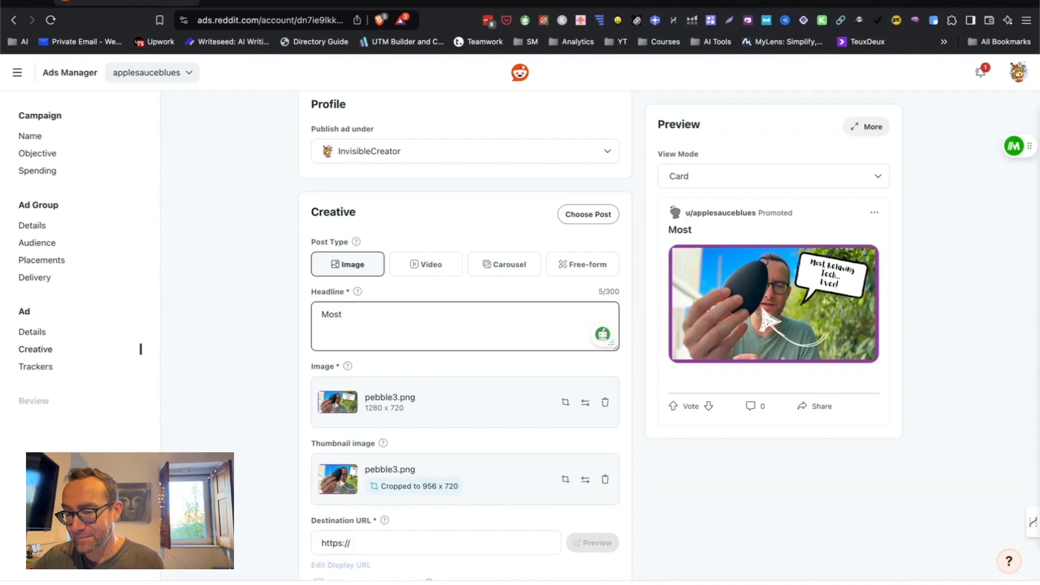
Step: Replace the draft headline with 'Achieve Instant Zen'
{"action": "key", "text": "BackSpace"}
{"action": "type", "text": "Achiev"}
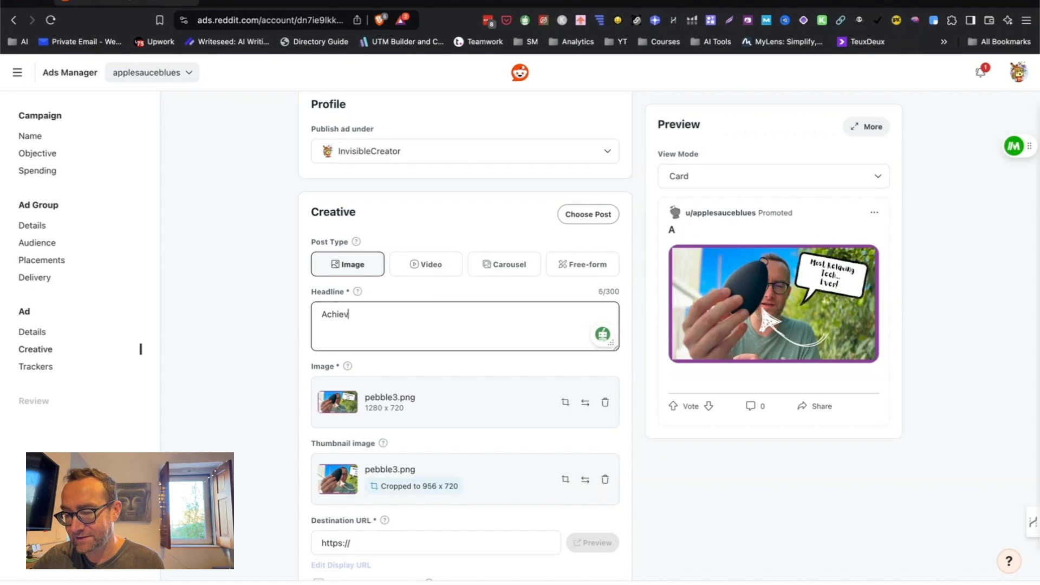
{"action": "type", "text": "e Instant Zen"}
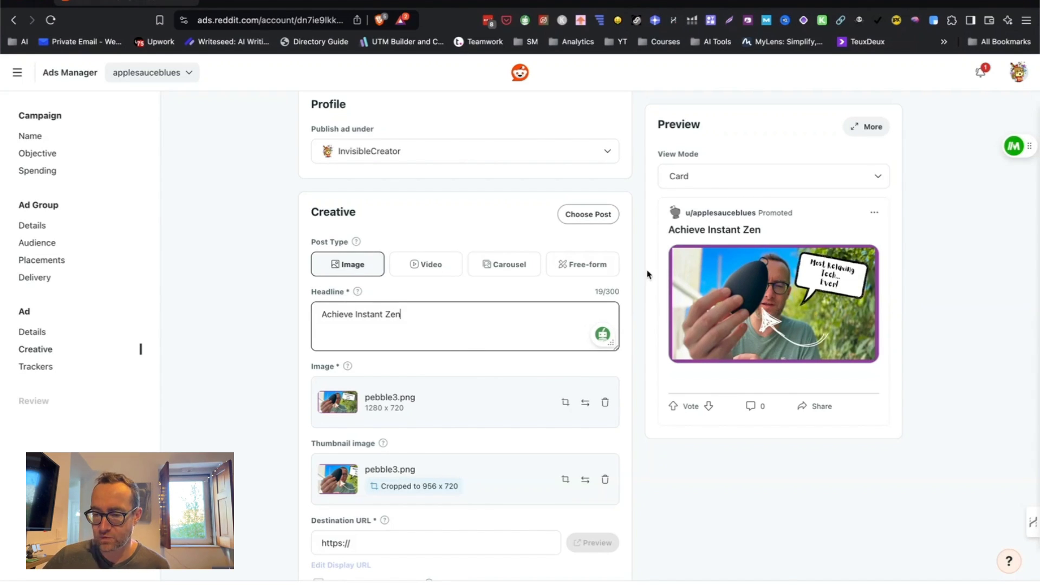
{"action": "scroll", "coordinate": [459, 402], "scroll_direction": "down", "scroll_amount": 3}
{"action": "scroll", "coordinate": [459, 402], "scroll_direction": "down", "scroll_amount": 3}
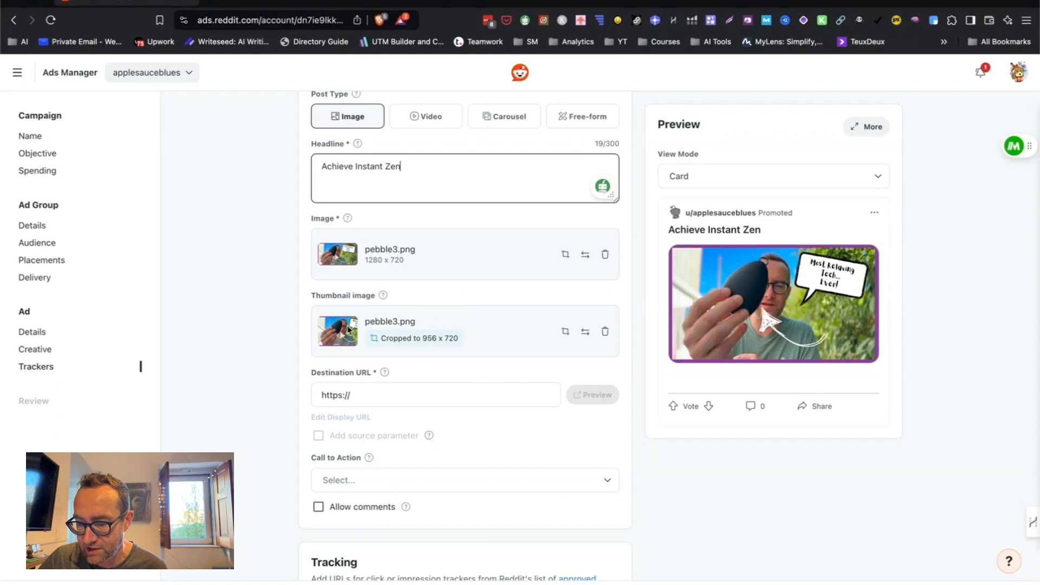
{"action": "mouse_move", "coordinate": [382, 338]}
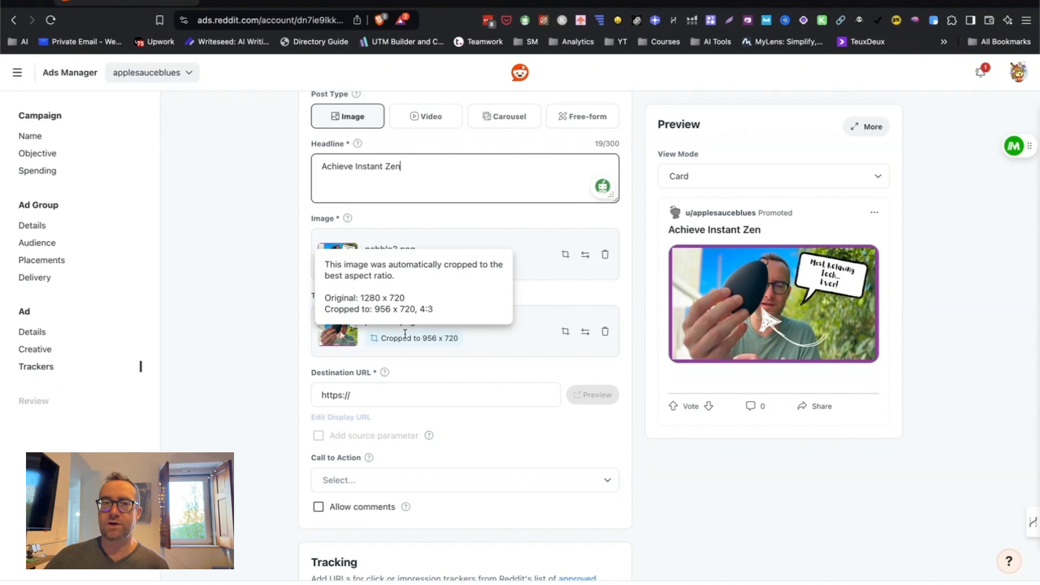
{"action": "left_click", "coordinate": [352, 339]}
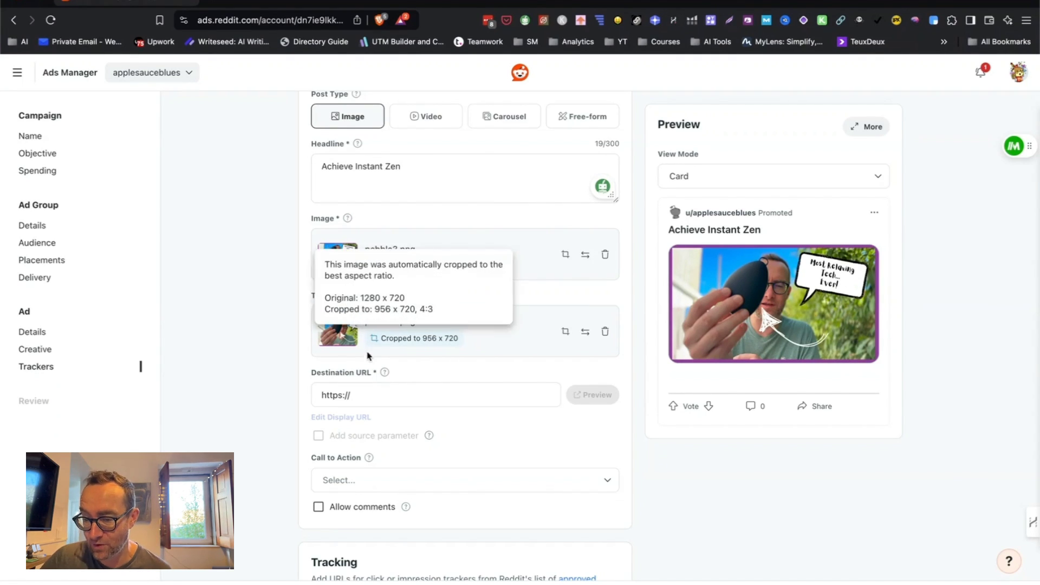
{"action": "left_click", "coordinate": [366, 384]}
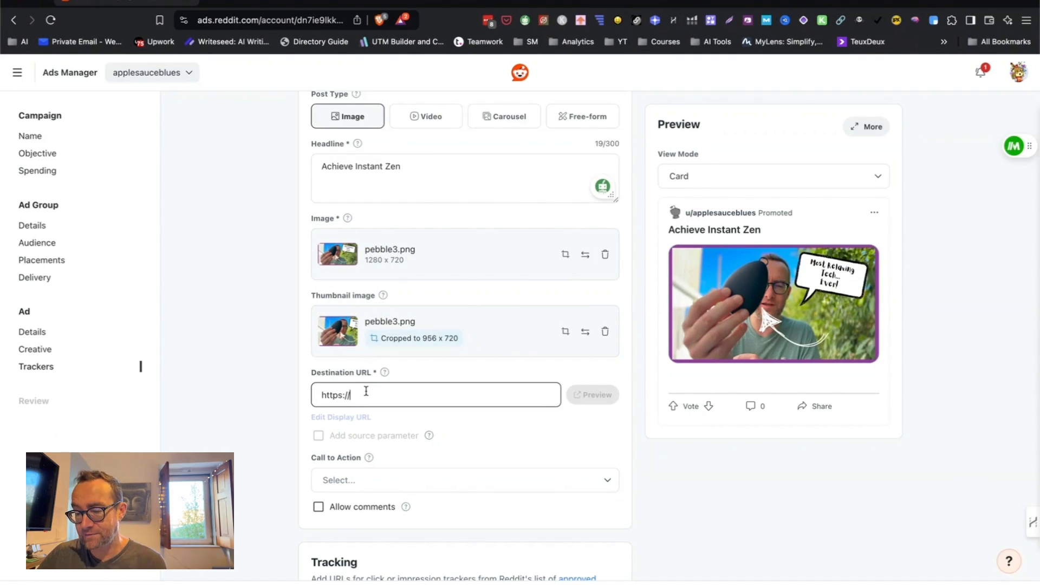
{"action": "type", "text": "hopy"}
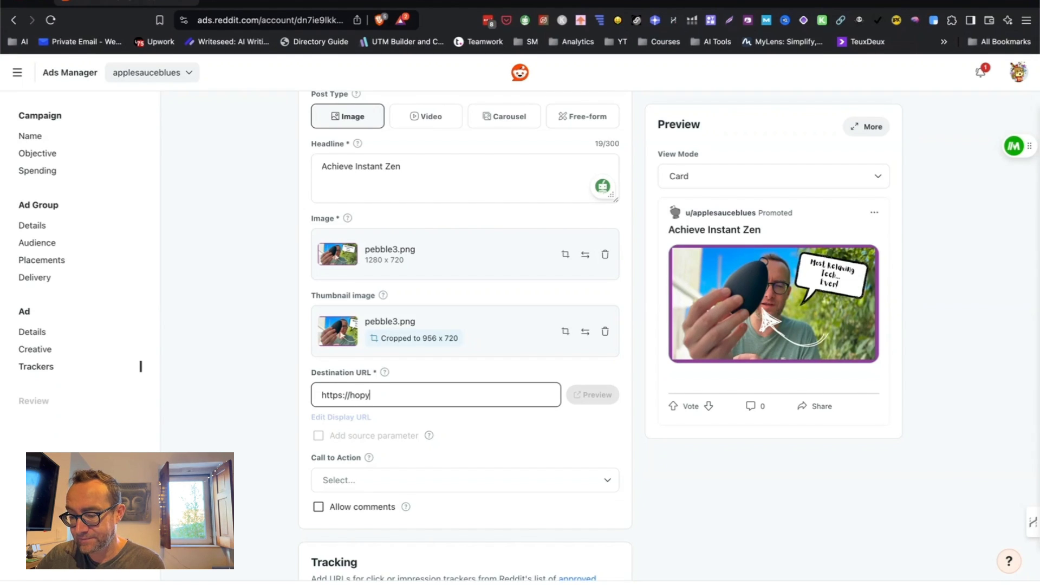
{"action": "type", "text": ".io/om"}
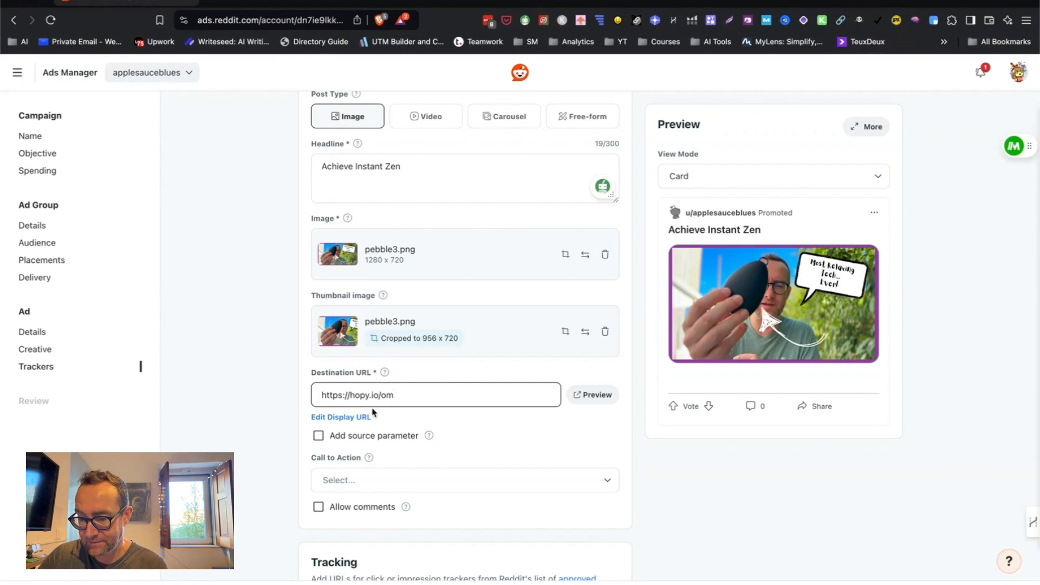
{"action": "left_click", "coordinate": [318, 436]}
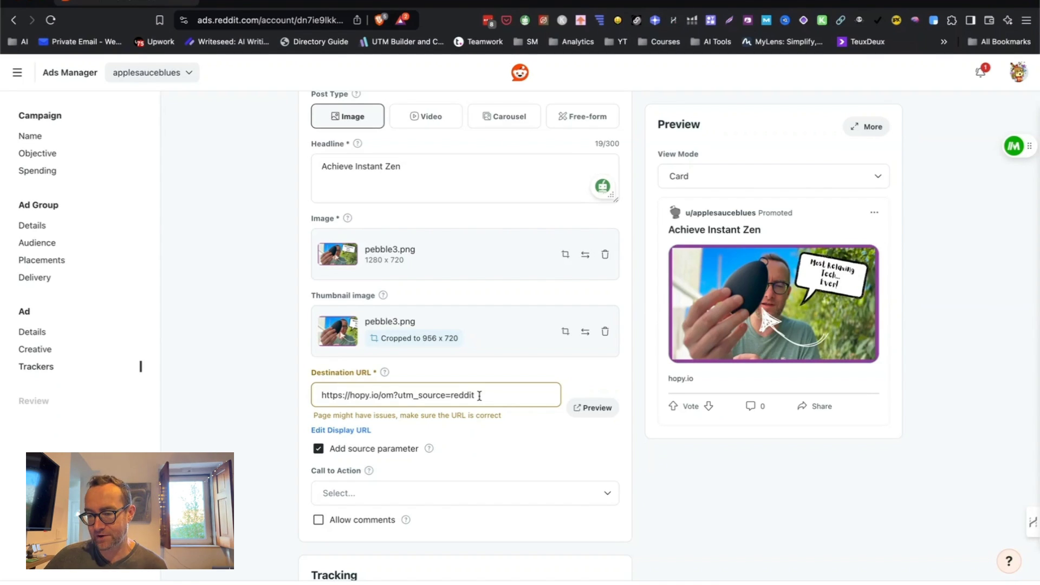
{"action": "scroll", "coordinate": [475, 397], "scroll_direction": "down", "scroll_amount": 2}
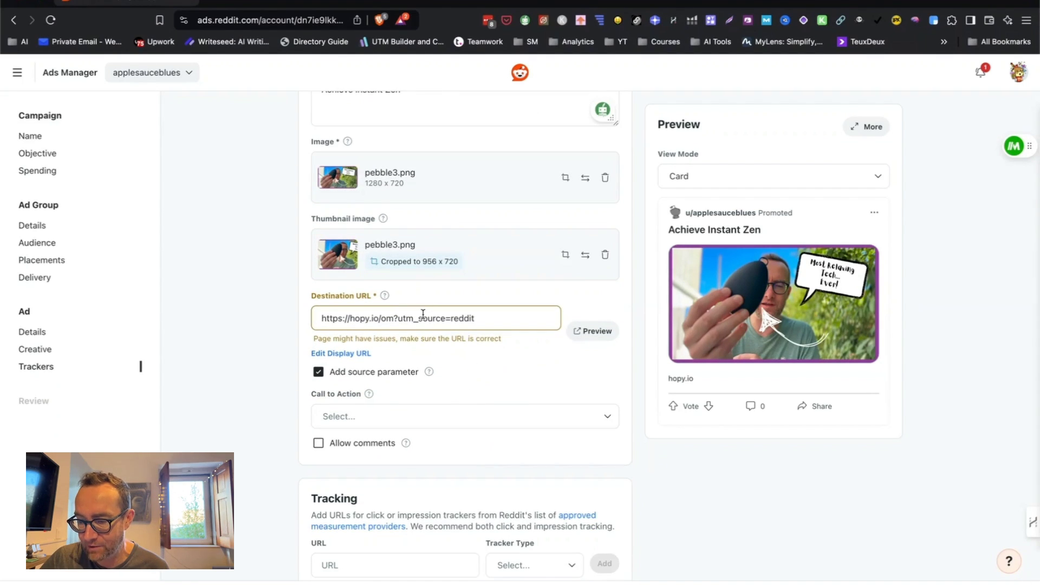
{"action": "left_click_drag", "start_coordinate": [394, 318], "coordinate": [351, 316]}
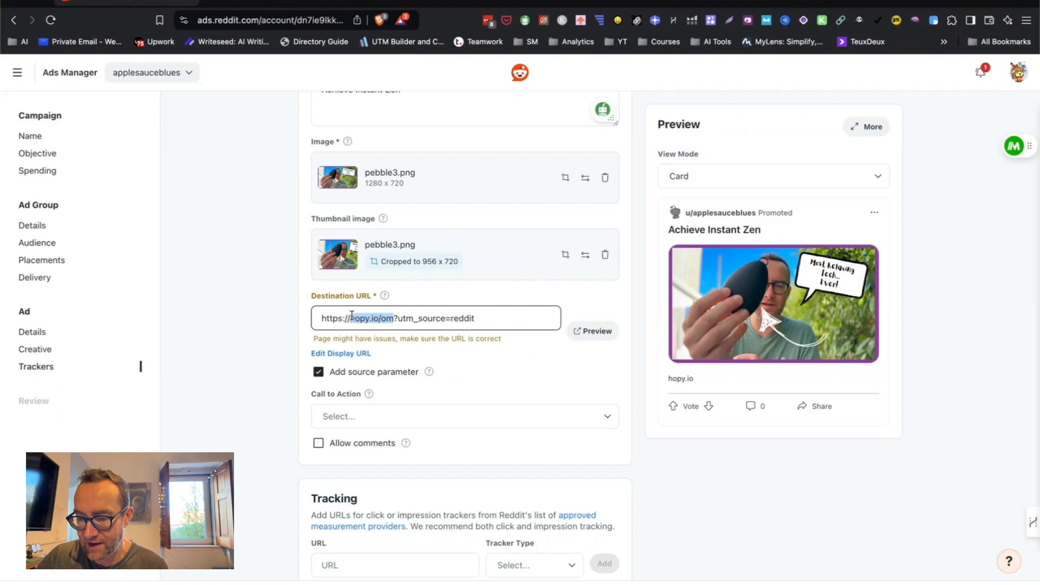
{"action": "type", "text": "in"}
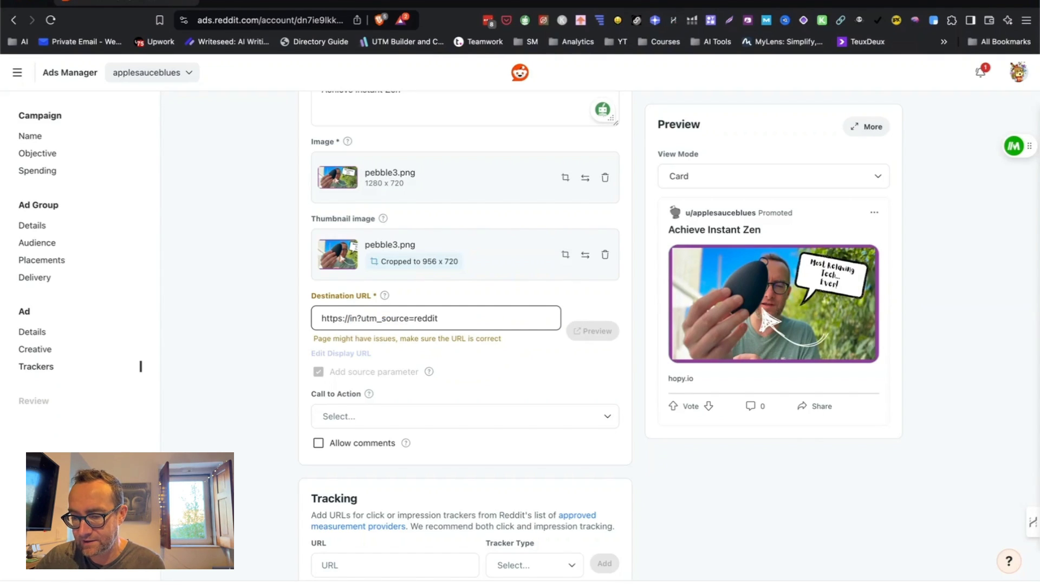
{"action": "type", "text": "visibl"}
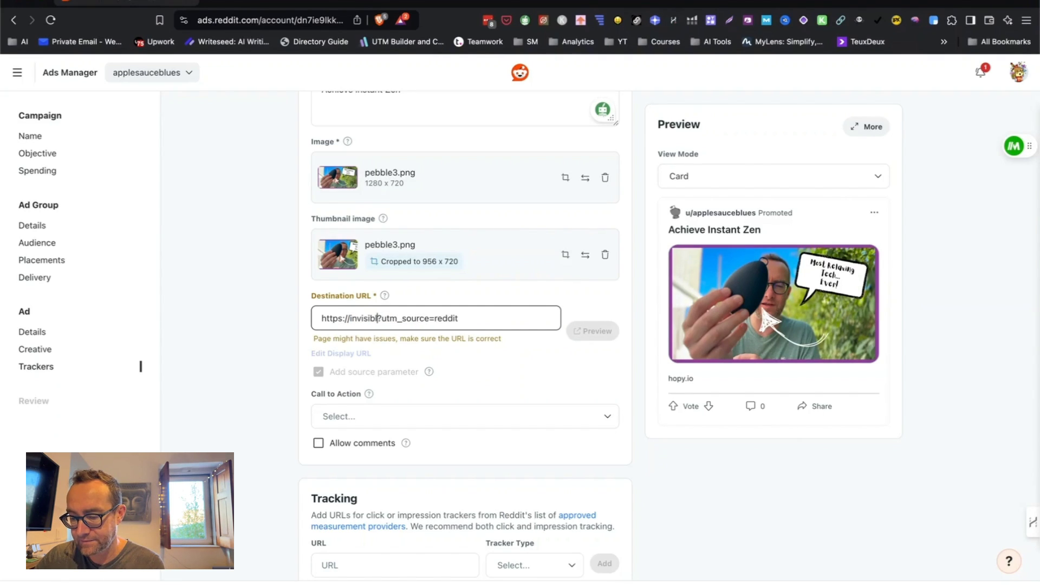
{"action": "type", "text": "ecreator."}
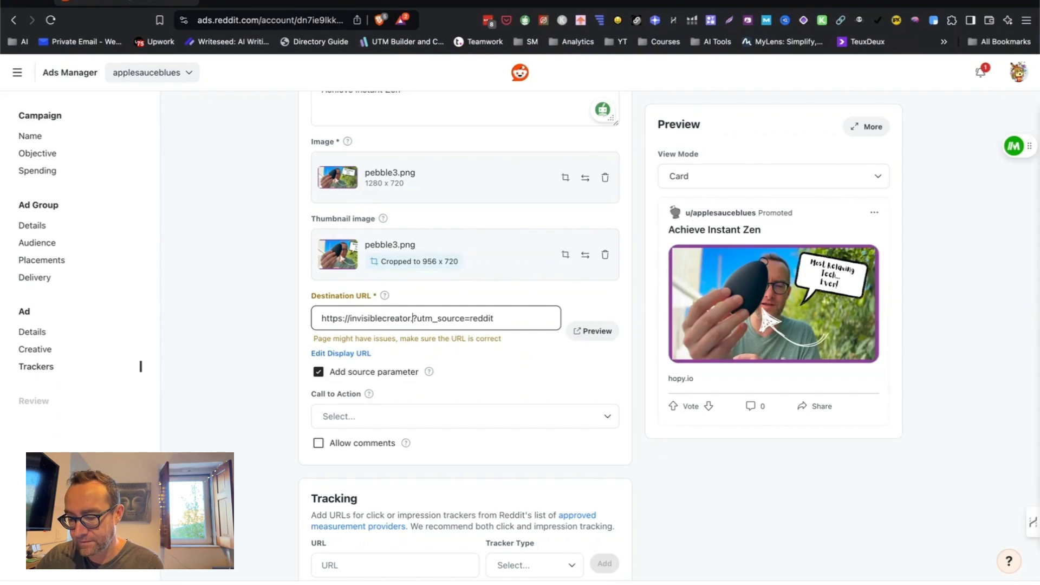
{"action": "type", "text": "net"}
{"action": "left_click", "coordinate": [501, 401]}
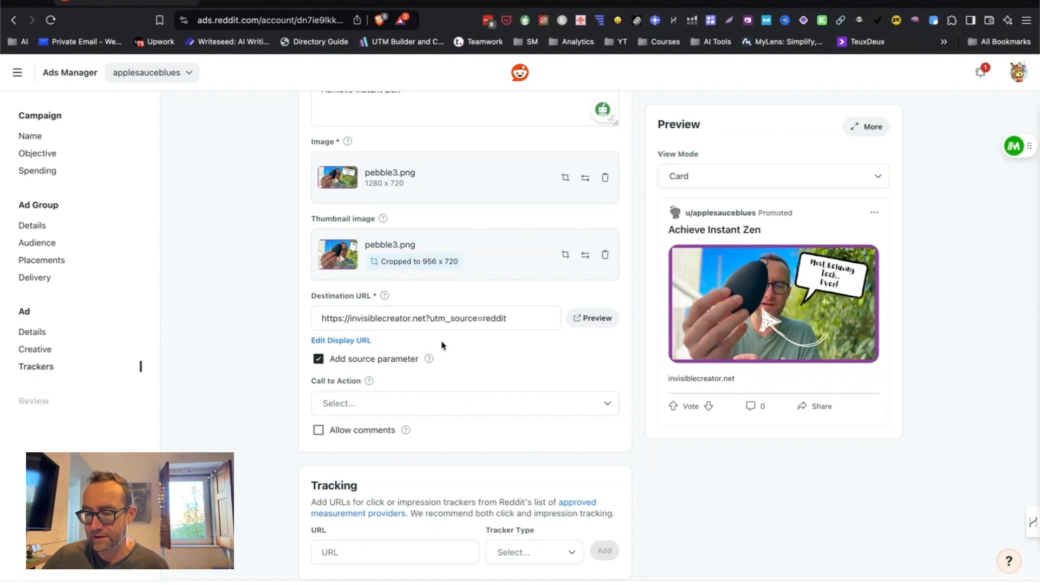
{"action": "left_click", "coordinate": [433, 323]}
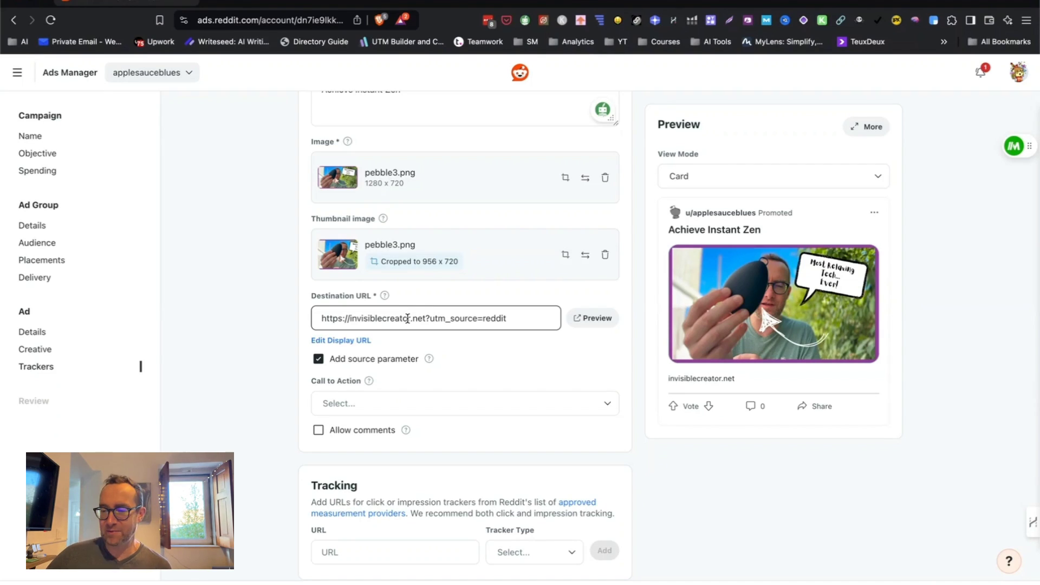
{"action": "left_click", "coordinate": [384, 406]}
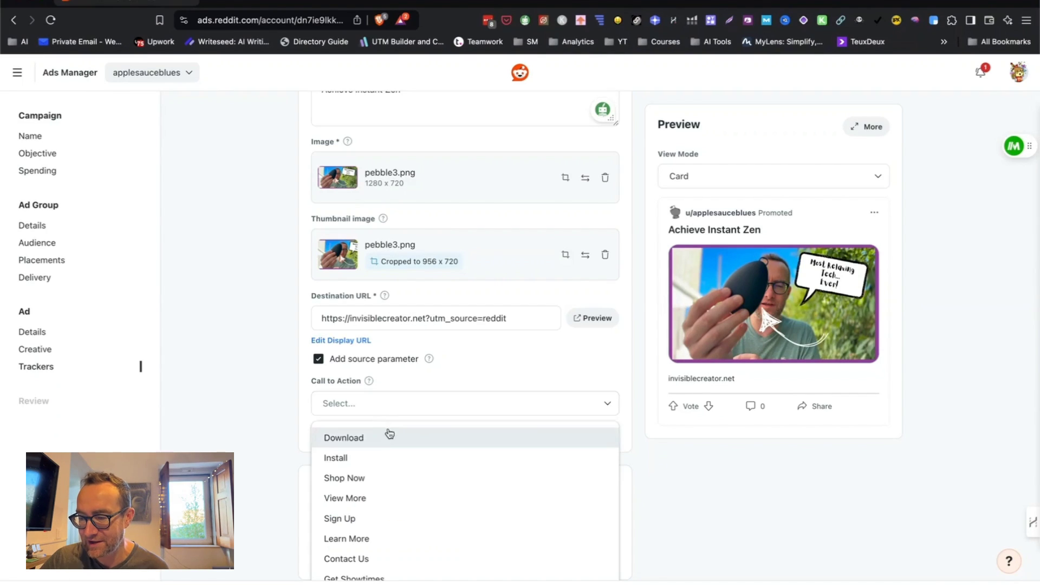
{"action": "scroll", "coordinate": [390, 454], "scroll_direction": "down", "scroll_amount": 2}
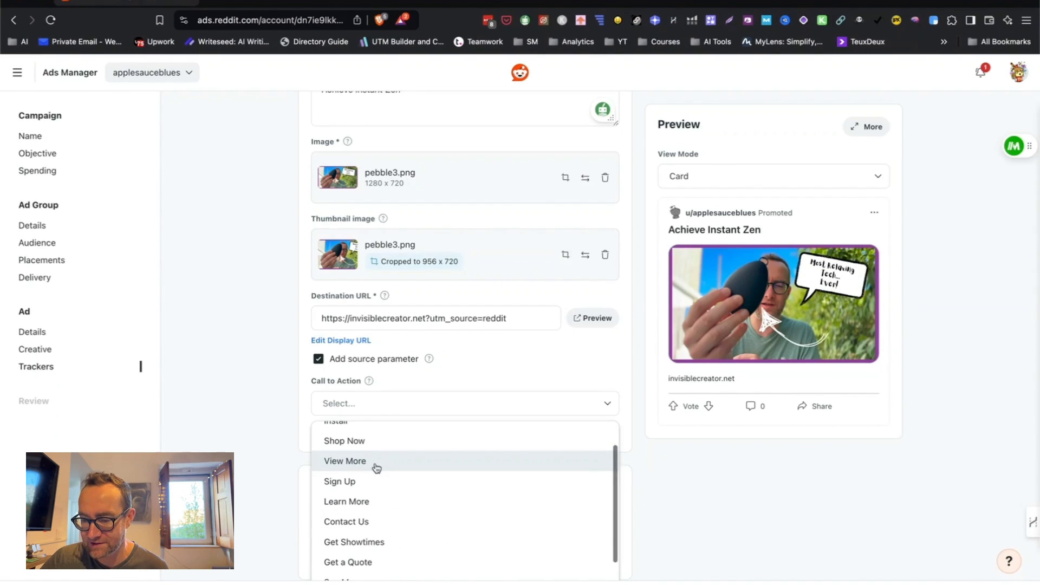
{"action": "scroll", "coordinate": [372, 500], "scroll_direction": "down", "scroll_amount": 3}
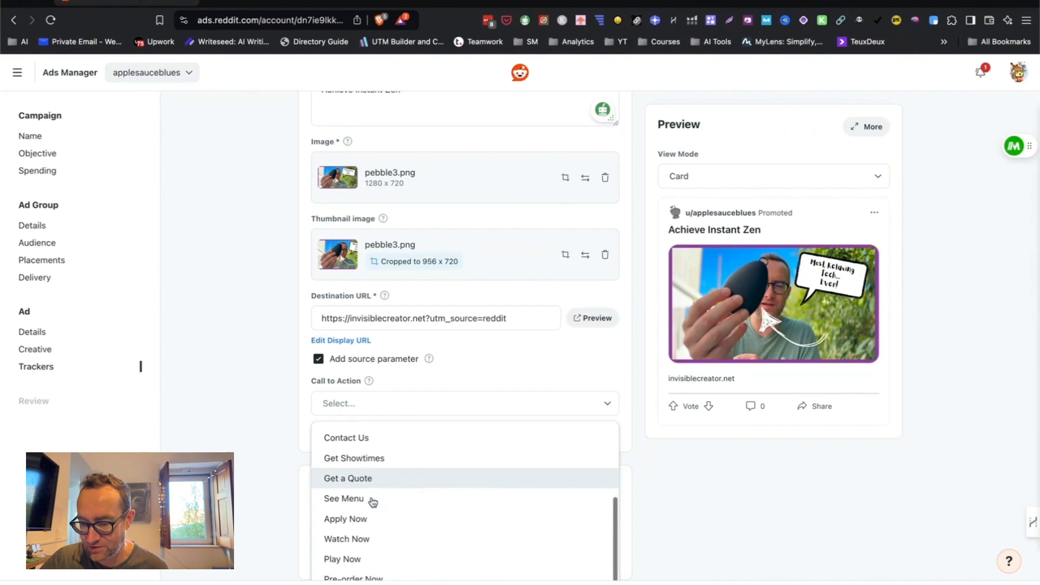
{"action": "scroll", "coordinate": [371, 500], "scroll_direction": "up", "scroll_amount": 3}
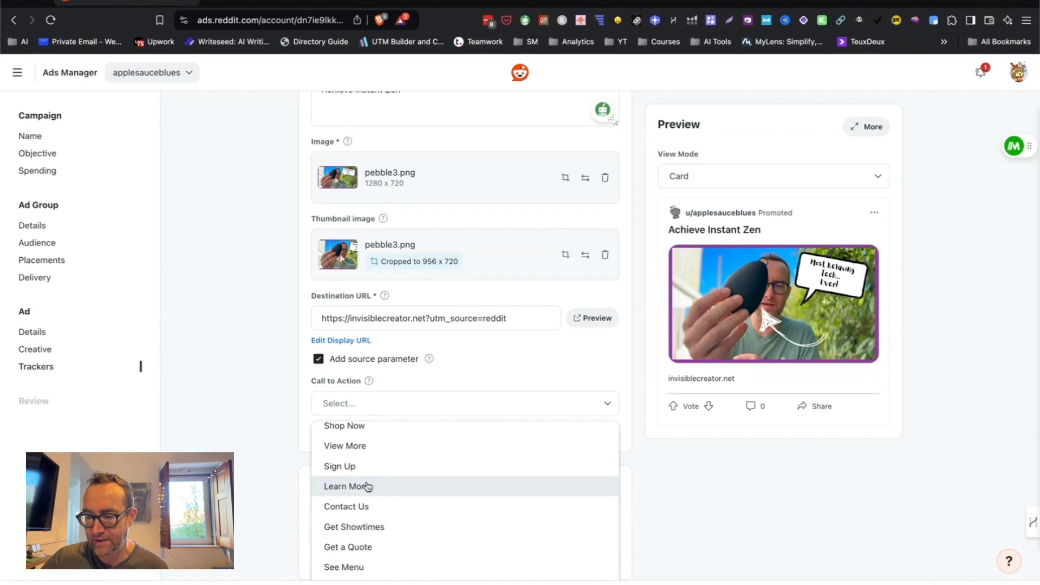
{"action": "left_click", "coordinate": [368, 486]}
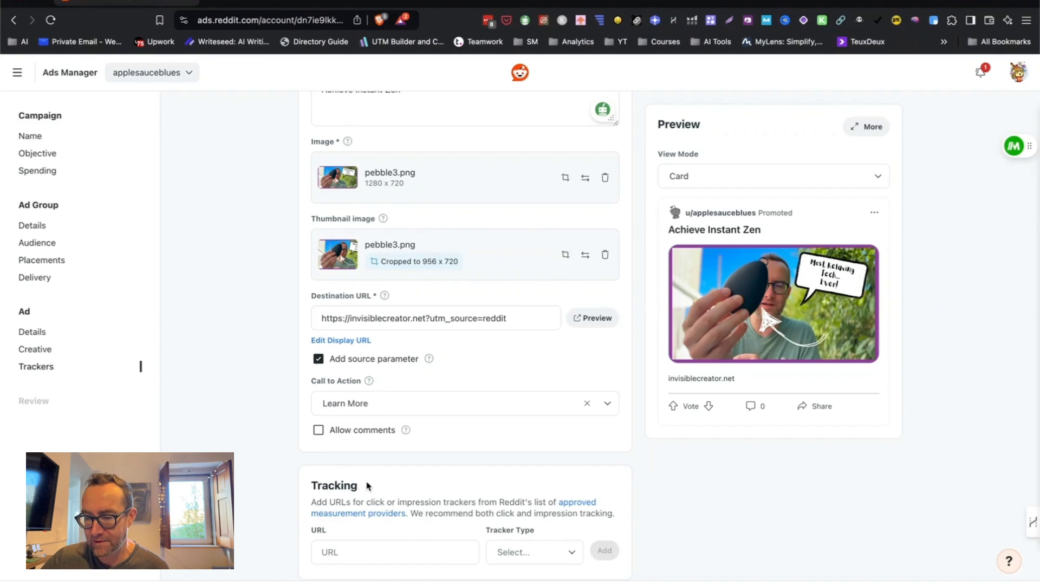
{"action": "left_click", "coordinate": [373, 406]}
{"action": "scroll", "coordinate": [360, 562], "scroll_direction": "down", "scroll_amount": 5}
{"action": "scroll", "coordinate": [382, 513], "scroll_direction": "up", "scroll_amount": 1}
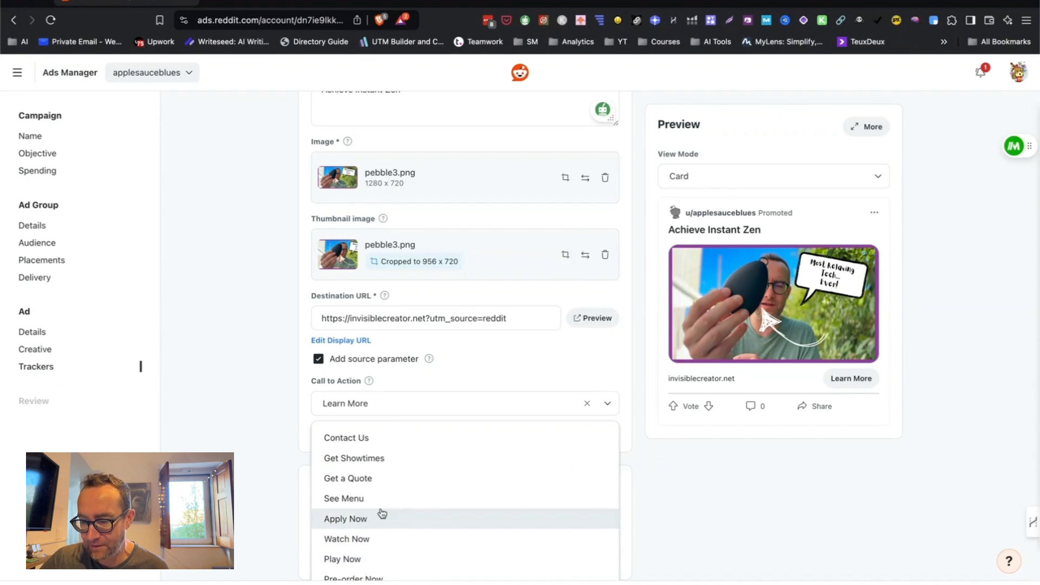
{"action": "scroll", "coordinate": [382, 513], "scroll_direction": "up", "scroll_amount": 3}
{"action": "left_click", "coordinate": [374, 500]}
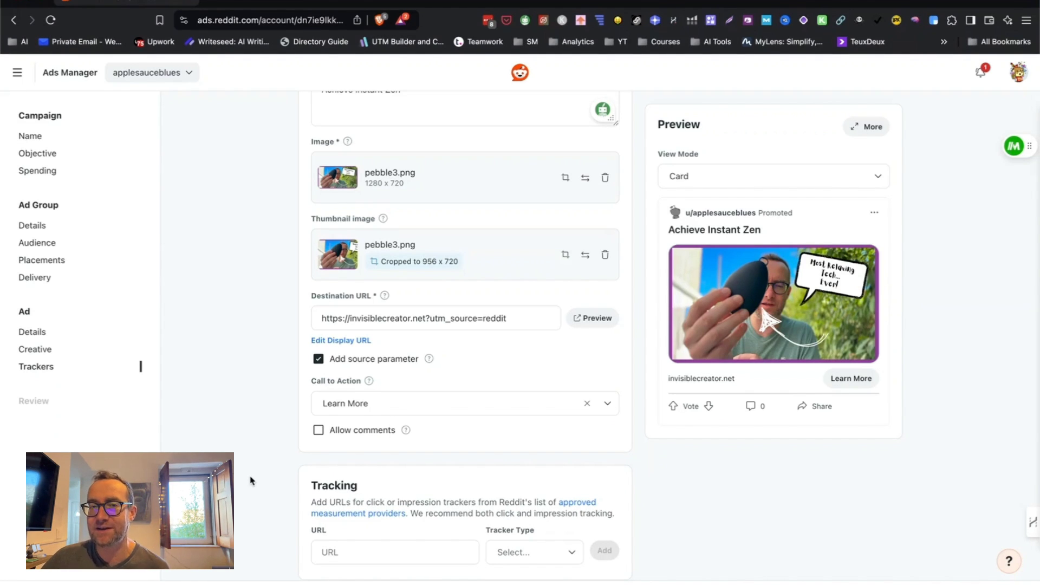
{"action": "scroll", "coordinate": [251, 480], "scroll_direction": "down", "scroll_amount": 1}
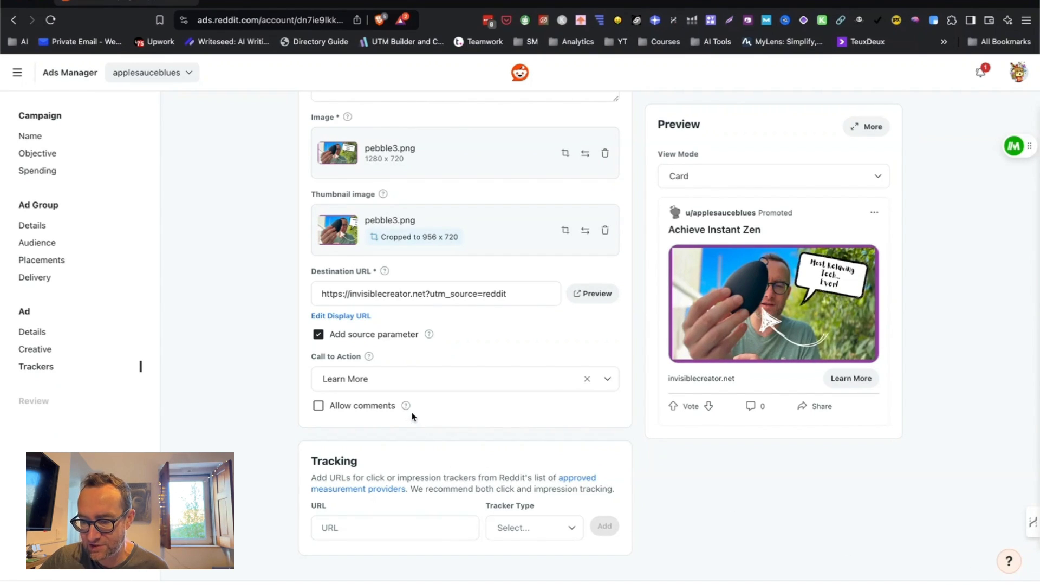
{"action": "mouse_move", "coordinate": [406, 407]}
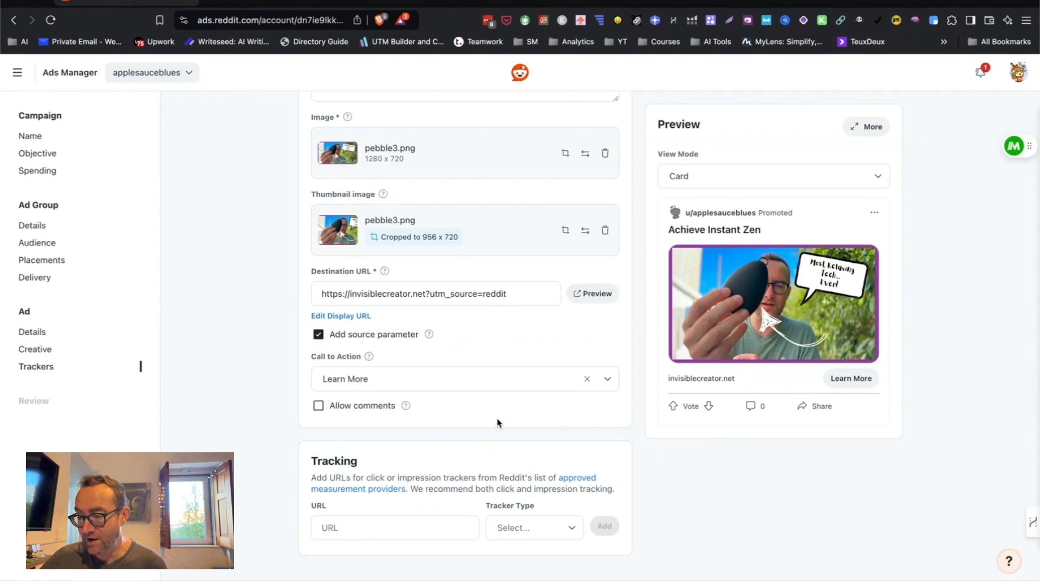
{"action": "scroll", "coordinate": [621, 435], "scroll_direction": "down", "scroll_amount": 1}
{"action": "scroll", "coordinate": [691, 412], "scroll_direction": "down", "scroll_amount": 1}
{"action": "scroll", "coordinate": [813, 509], "scroll_direction": "up", "scroll_amount": 2}
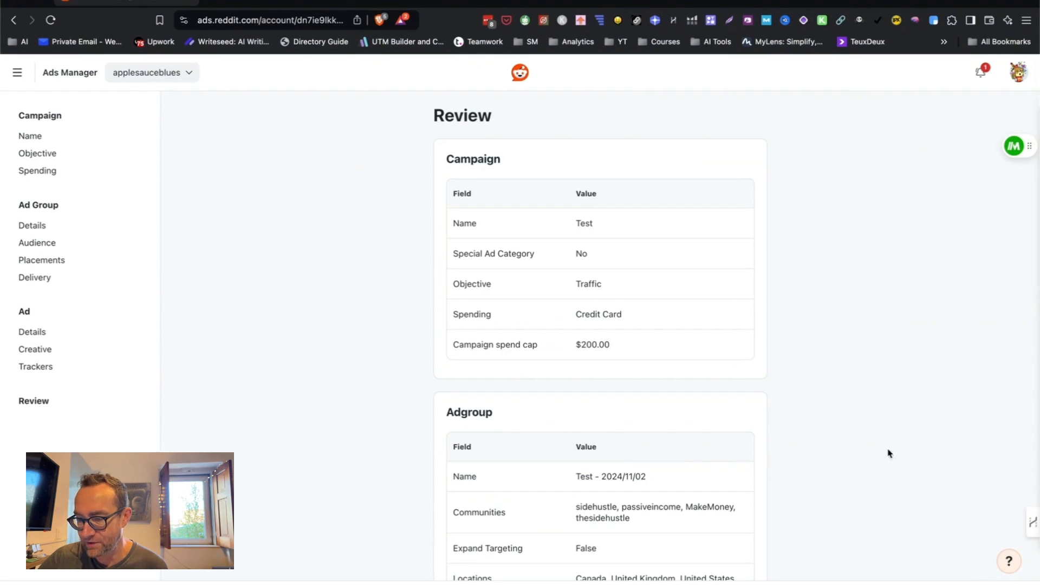
Step: Scroll through the campaign's Review page before submitting
{"action": "scroll", "coordinate": [685, 263], "scroll_direction": "down", "scroll_amount": 1}
{"action": "scroll", "coordinate": [655, 292], "scroll_direction": "down", "scroll_amount": 7}
{"action": "scroll", "coordinate": [650, 224], "scroll_direction": "down", "scroll_amount": 8}
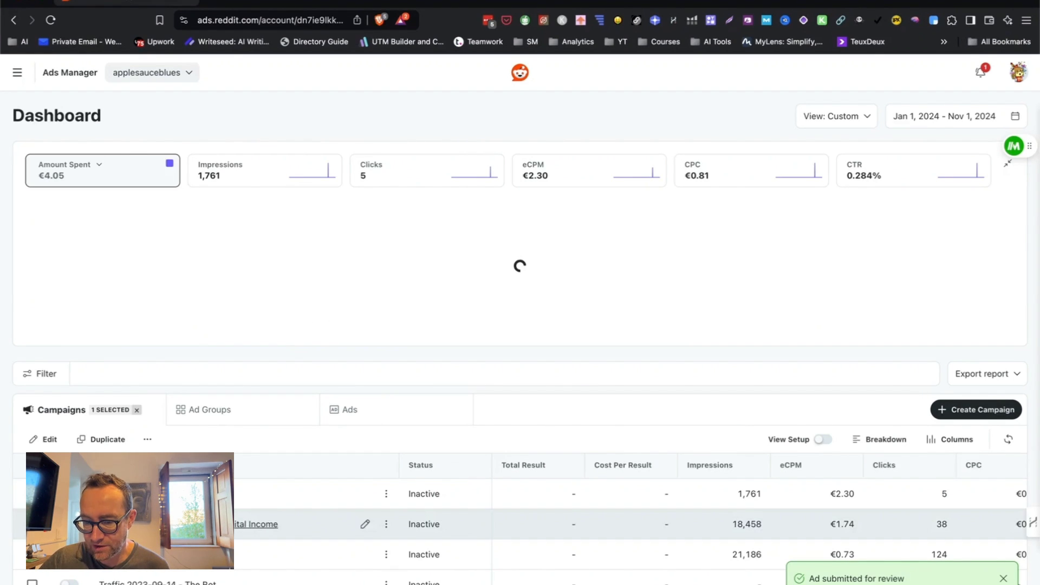
Step: Dismiss the audience-targeting satisfaction survey and the confidence rating popup
{"action": "scroll", "coordinate": [1008, 569], "scroll_direction": "down", "scroll_amount": 3}
{"action": "scroll", "coordinate": [1005, 576], "scroll_direction": "up", "scroll_amount": 4}
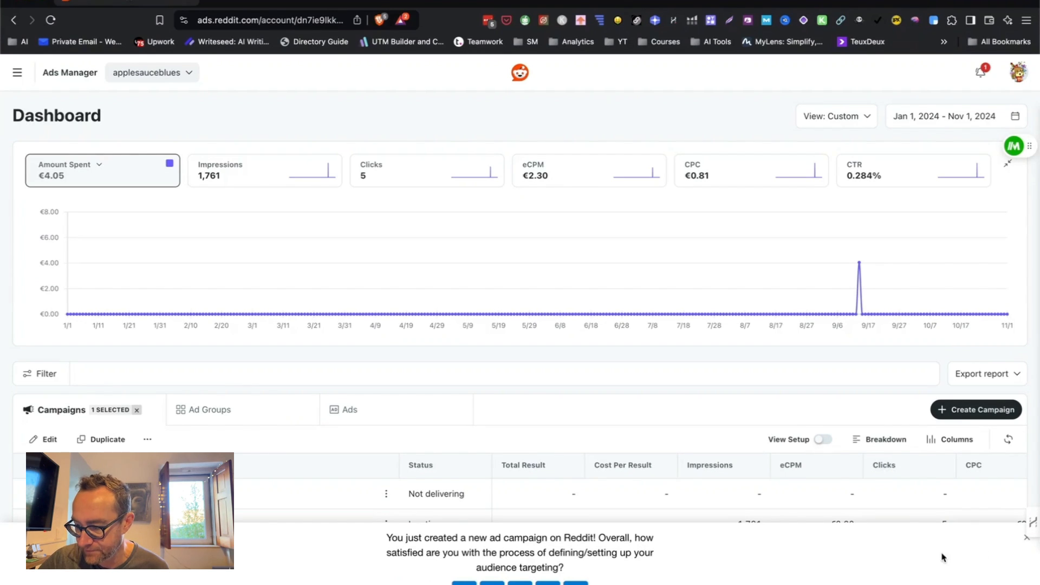
{"action": "mouse_move", "coordinate": [1026, 543]}
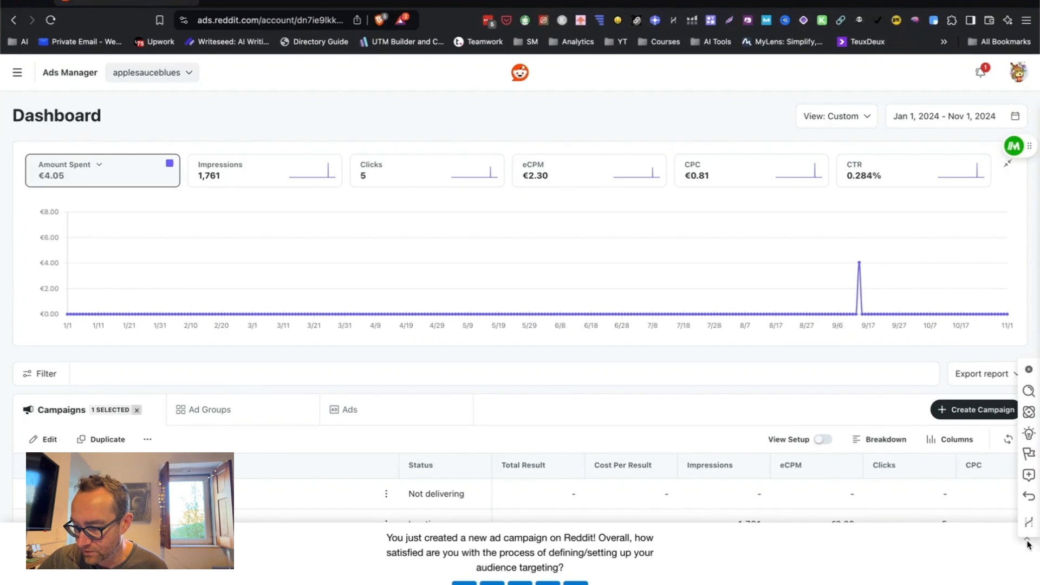
{"action": "left_click", "coordinate": [576, 582]}
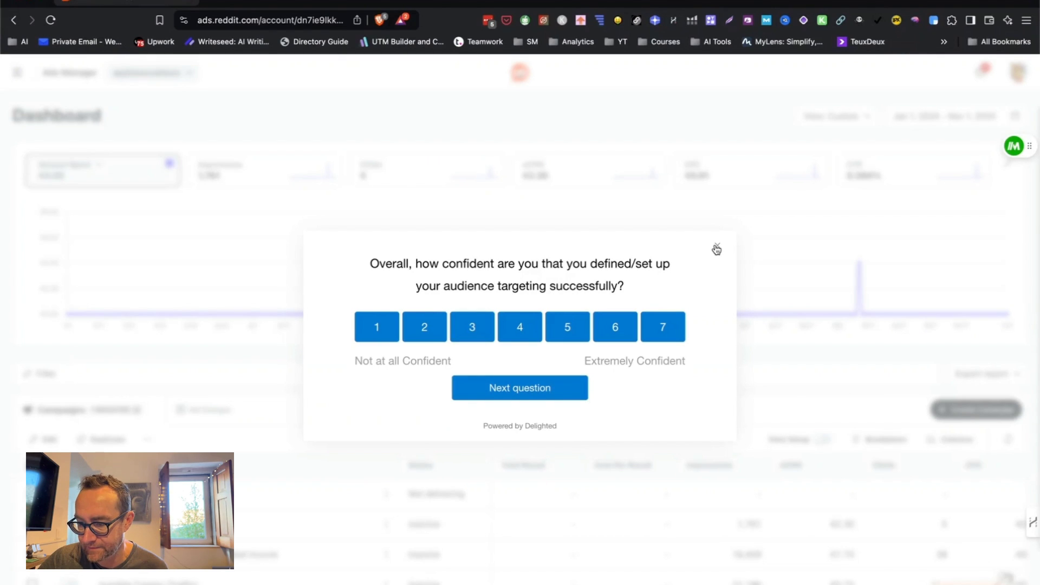
{"action": "left_click", "coordinate": [718, 248]}
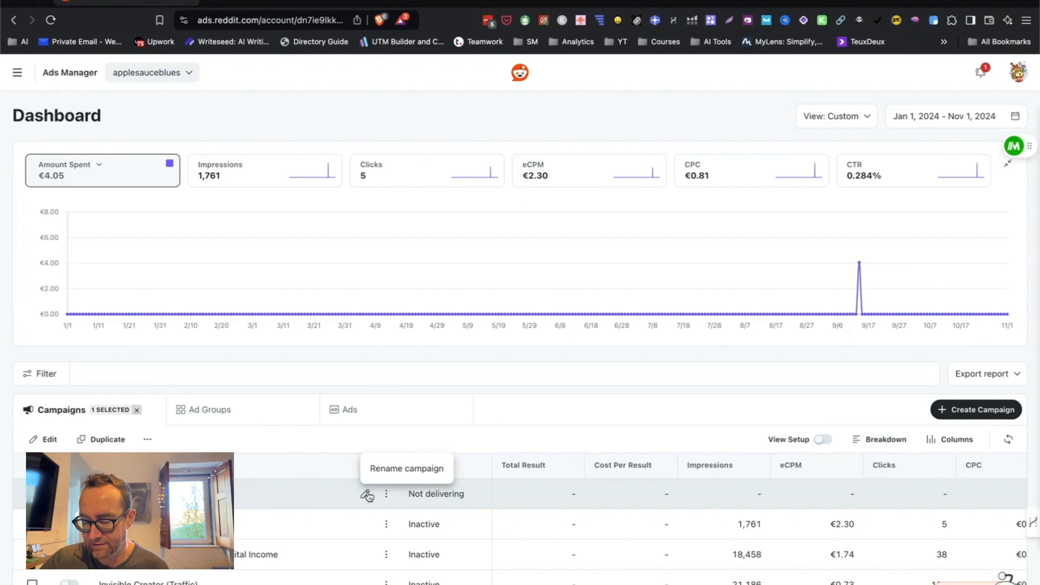
Step: Edit the new campaign's name and save it
{"action": "left_click", "coordinate": [367, 494]}
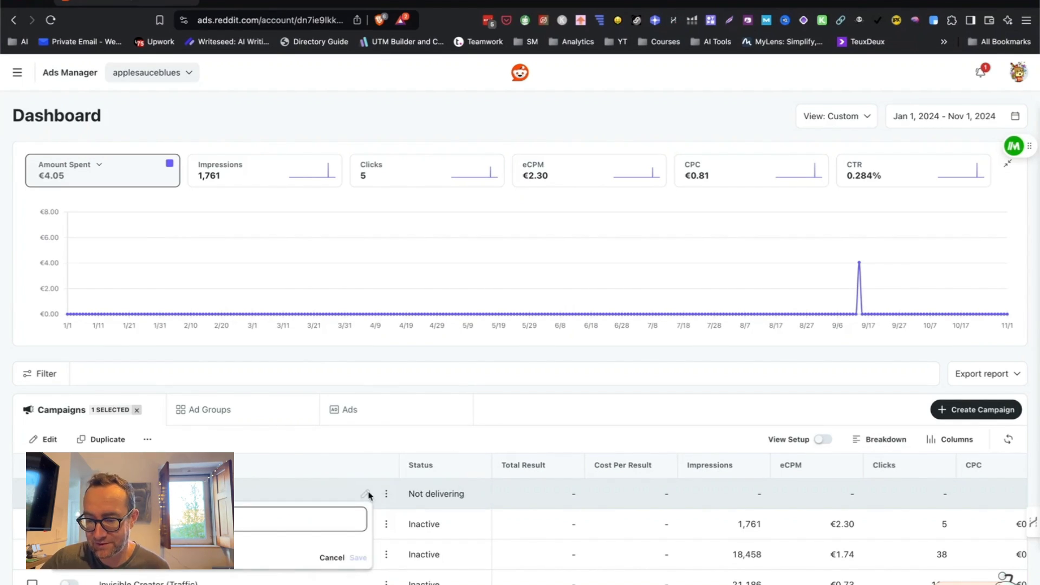
{"action": "key", "text": "BackSpace"}
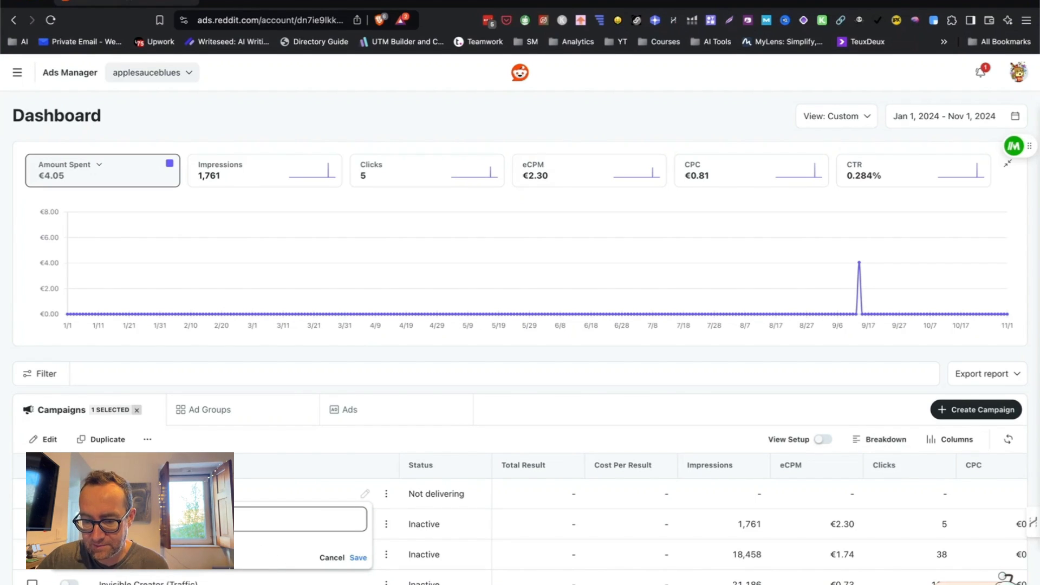
{"action": "left_click", "coordinate": [357, 557]}
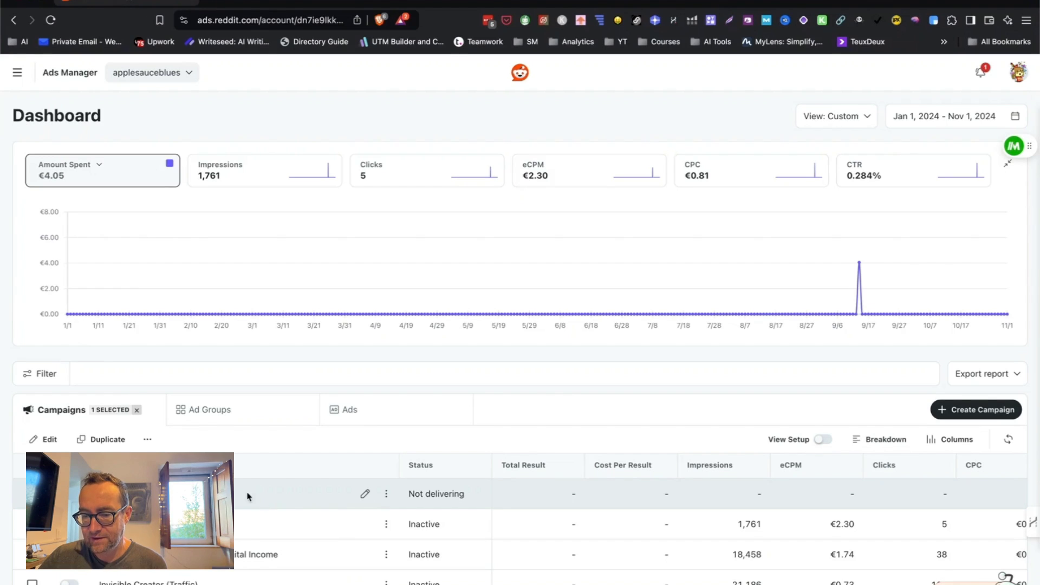
Step: Check the campaign's actions menu, then list its ad groups
{"action": "left_click", "coordinate": [387, 494]}
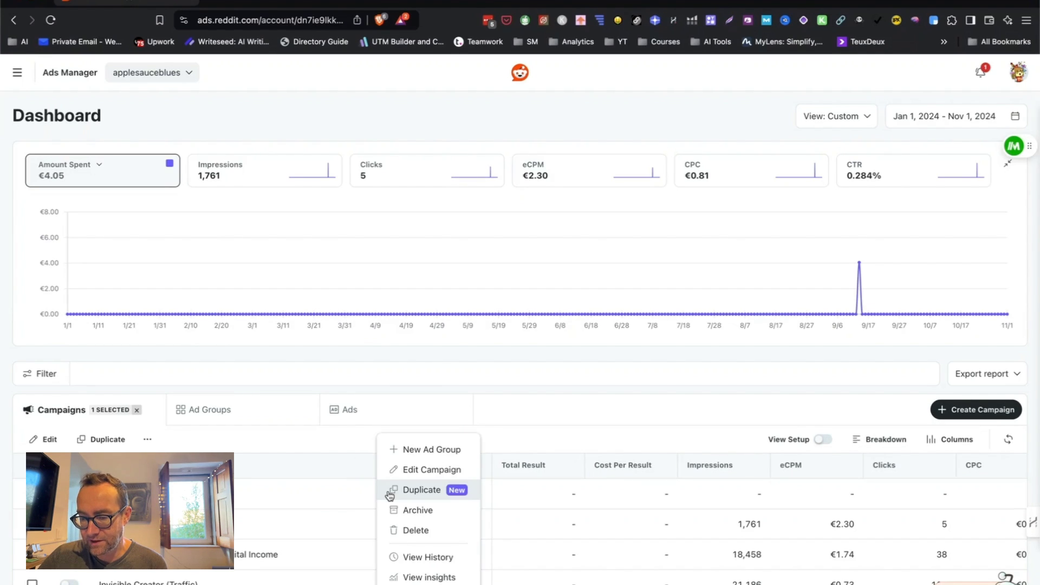
{"action": "scroll", "coordinate": [392, 526], "scroll_direction": "down", "scroll_amount": 1}
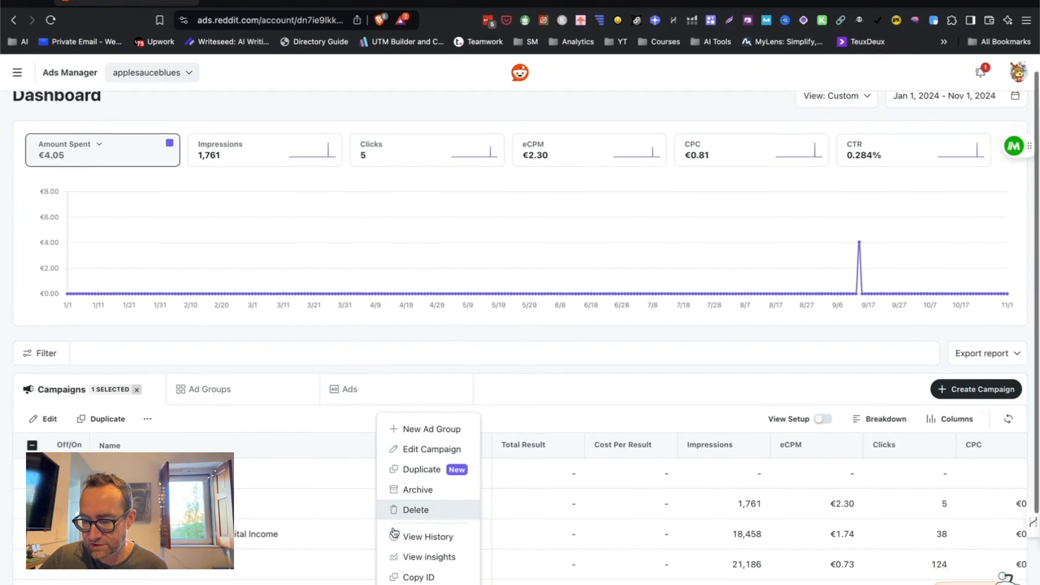
{"action": "scroll", "coordinate": [395, 532], "scroll_direction": "up", "scroll_amount": 1}
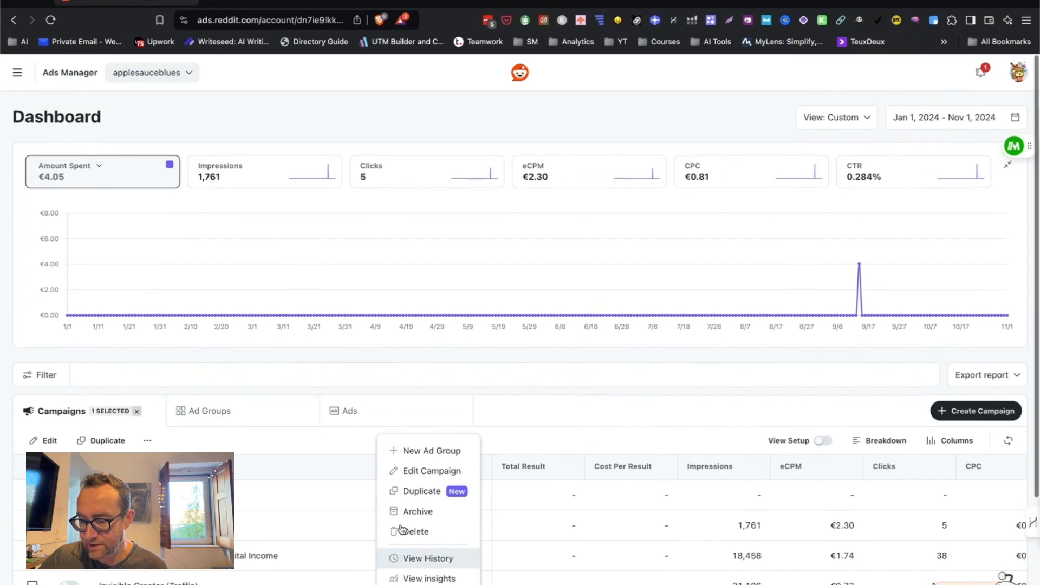
{"action": "left_click", "coordinate": [242, 431]}
{"action": "left_click", "coordinate": [228, 414]}
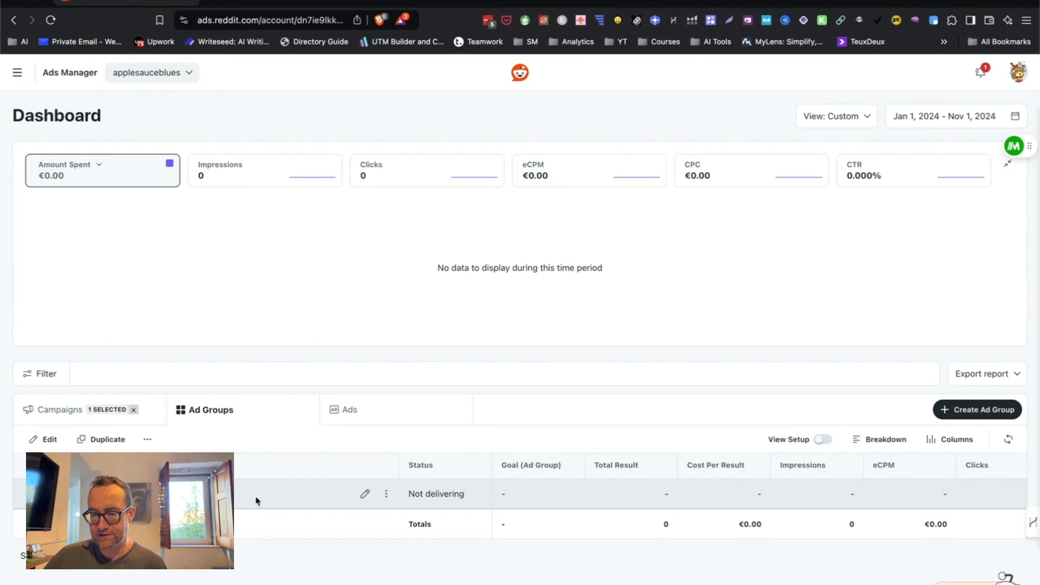
{"action": "left_click", "coordinate": [387, 495]}
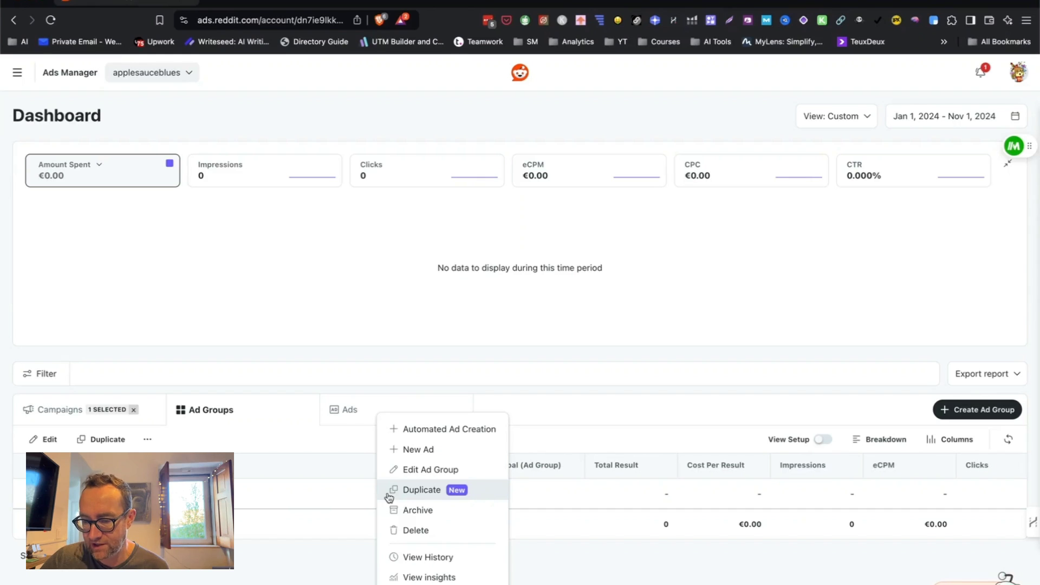
{"action": "left_click", "coordinate": [430, 558]}
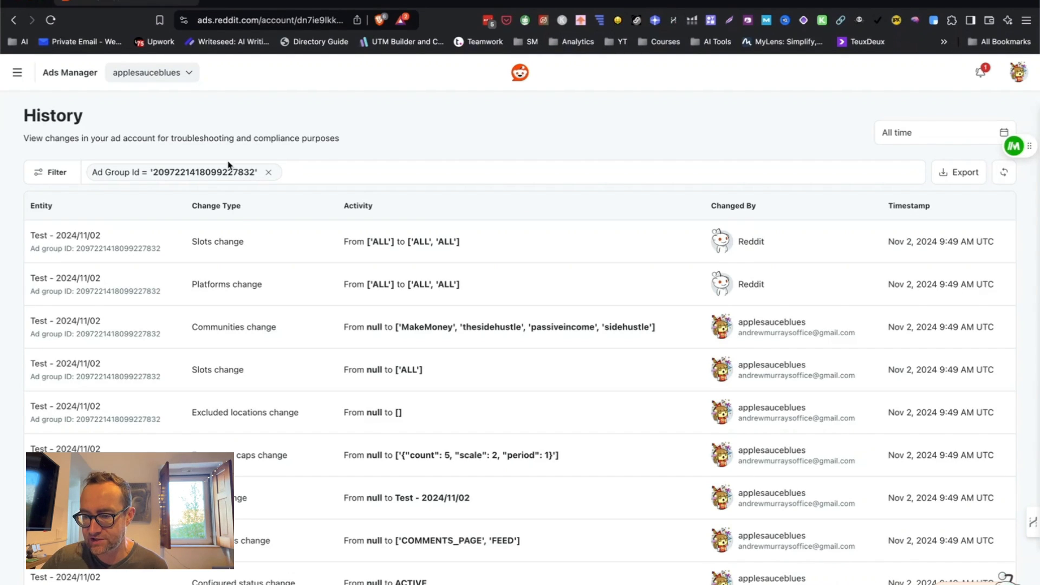
{"action": "scroll", "coordinate": [369, 282], "scroll_direction": "down", "scroll_amount": 10}
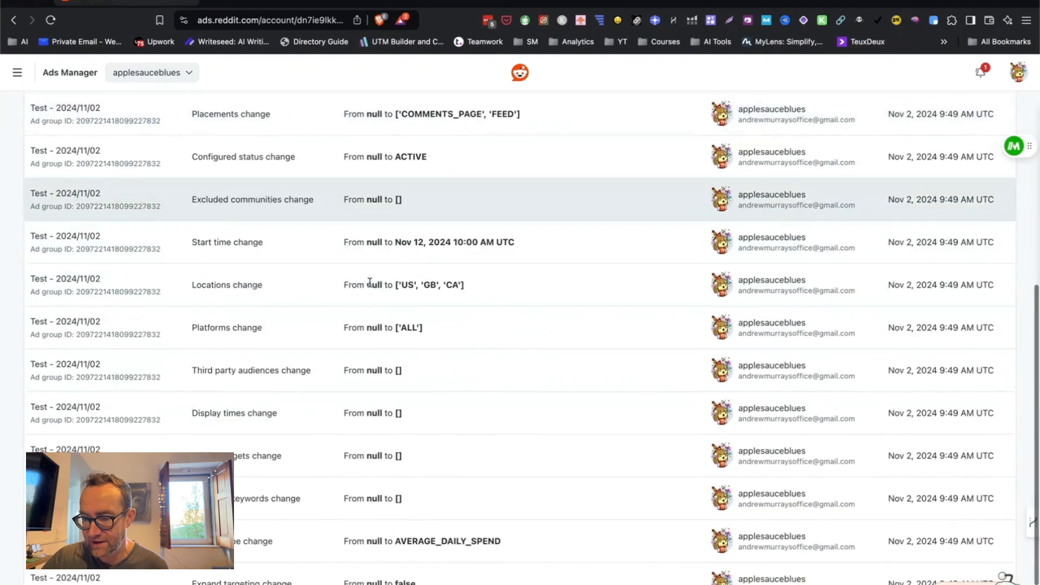
{"action": "scroll", "coordinate": [369, 285], "scroll_direction": "up", "scroll_amount": 11}
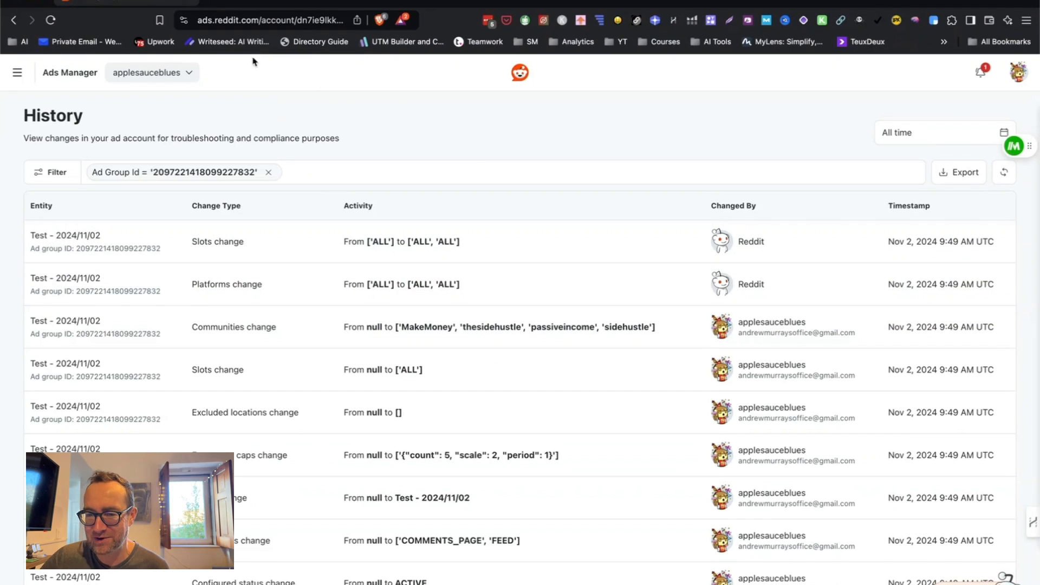
{"action": "left_click", "coordinate": [15, 21]}
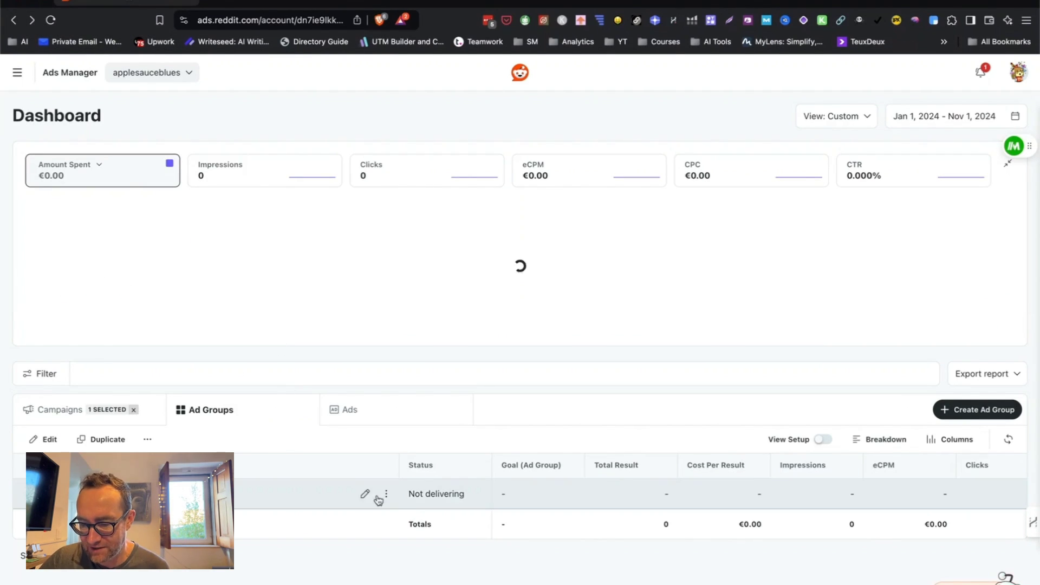
{"action": "left_click", "coordinate": [386, 494]}
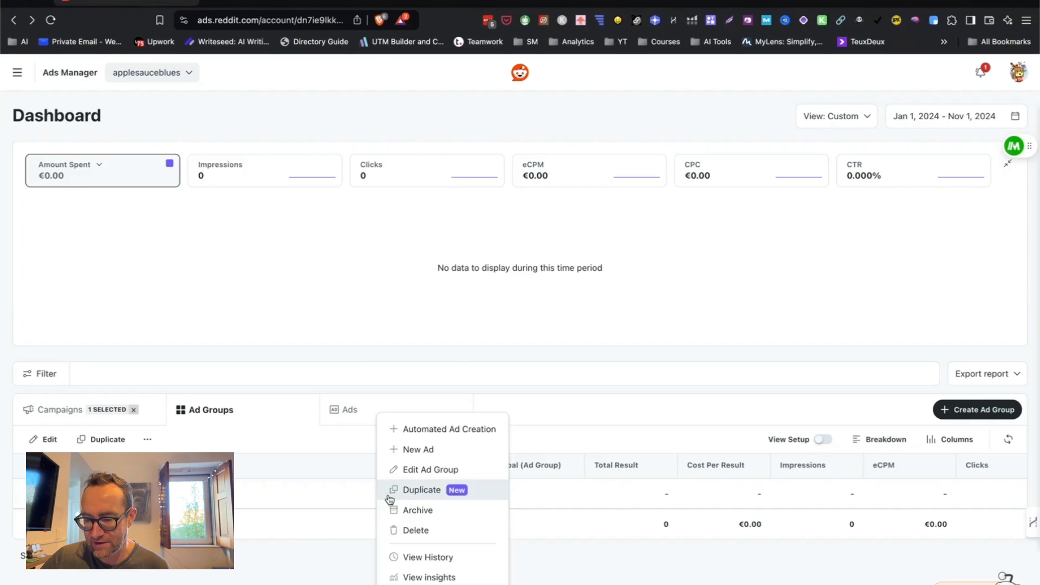
Step: Edit the ad group and add r/passive_income from the suggested communities
{"action": "left_click", "coordinate": [411, 470]}
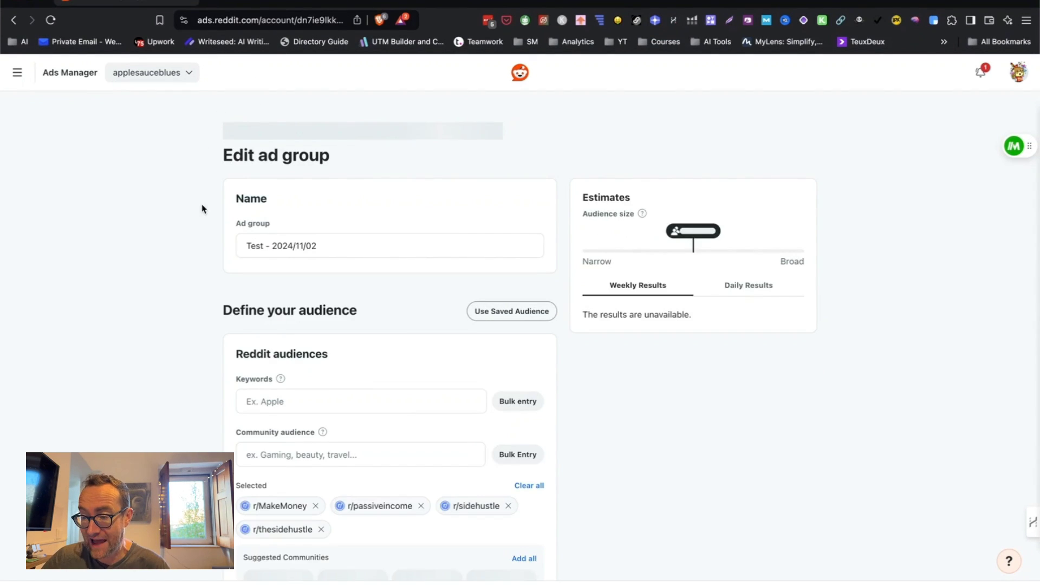
{"action": "scroll", "coordinate": [210, 332], "scroll_direction": "down", "scroll_amount": 3}
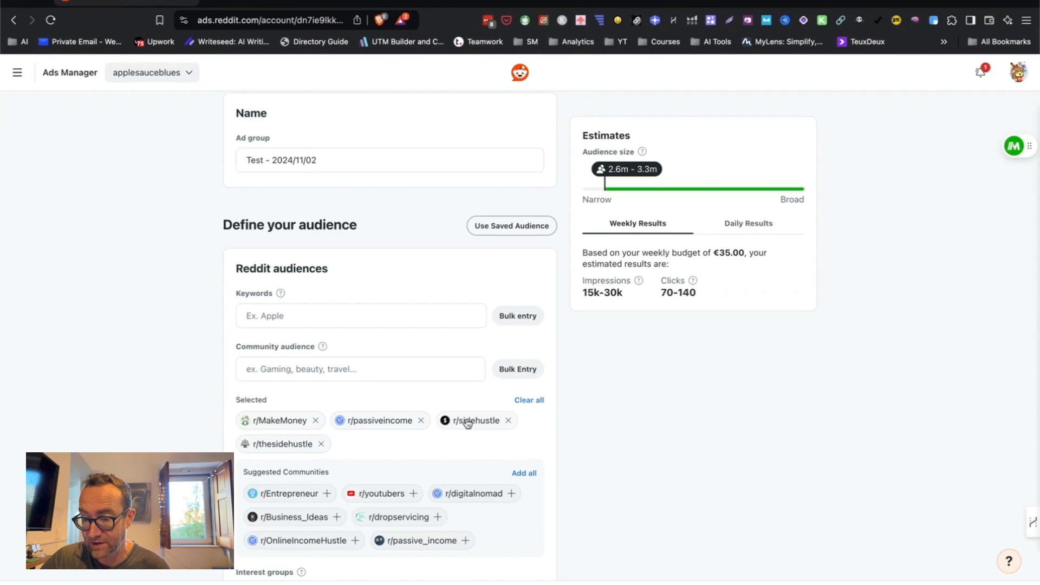
{"action": "scroll", "coordinate": [388, 435], "scroll_direction": "down", "scroll_amount": 2}
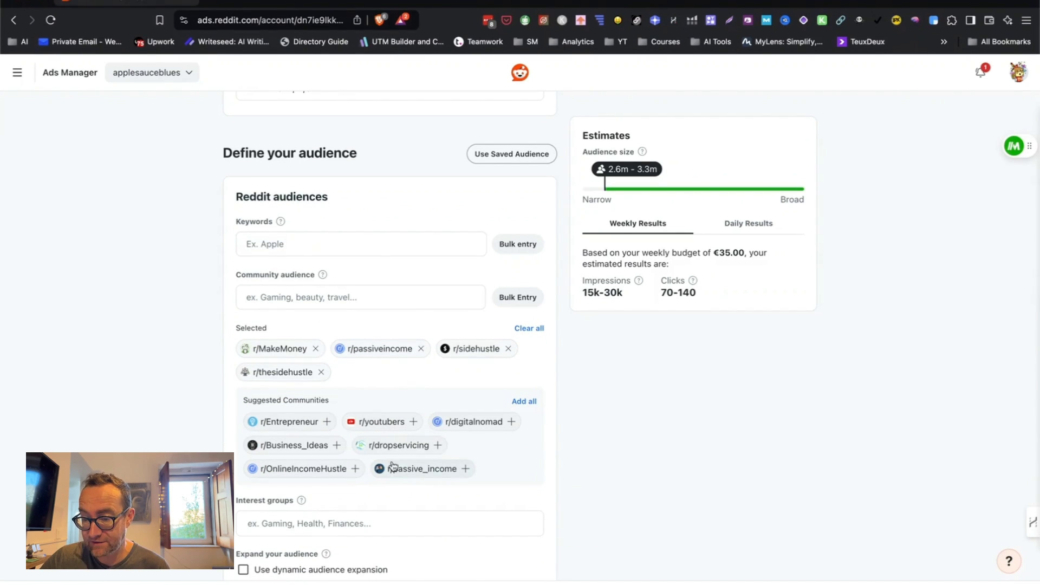
{"action": "mouse_move", "coordinate": [423, 473]}
{"action": "left_click", "coordinate": [465, 468]}
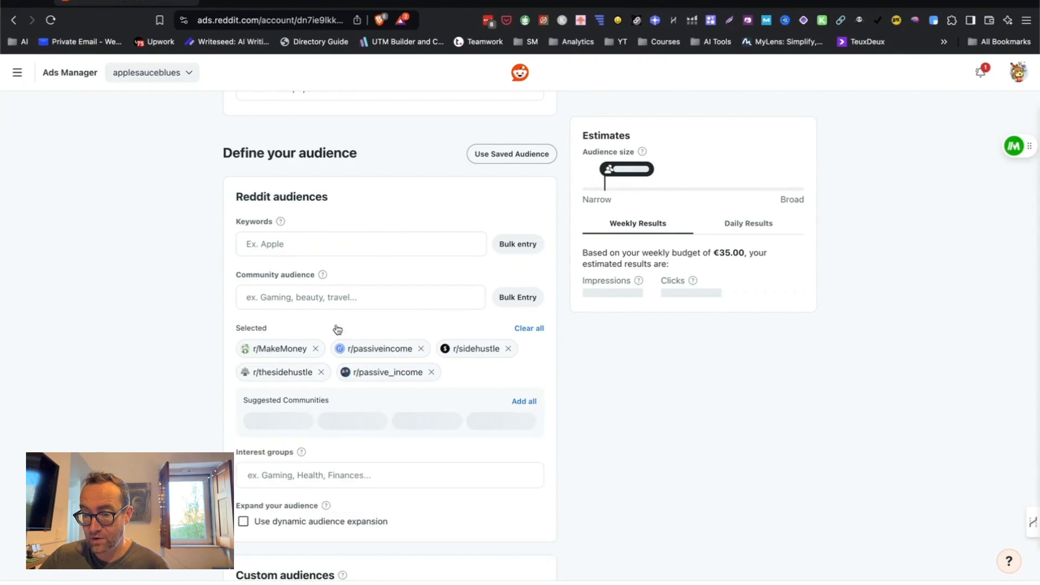
Step: Search communities for 'side hustle' and add r/DaveRamsey to the audience
{"action": "left_click", "coordinate": [325, 296]}
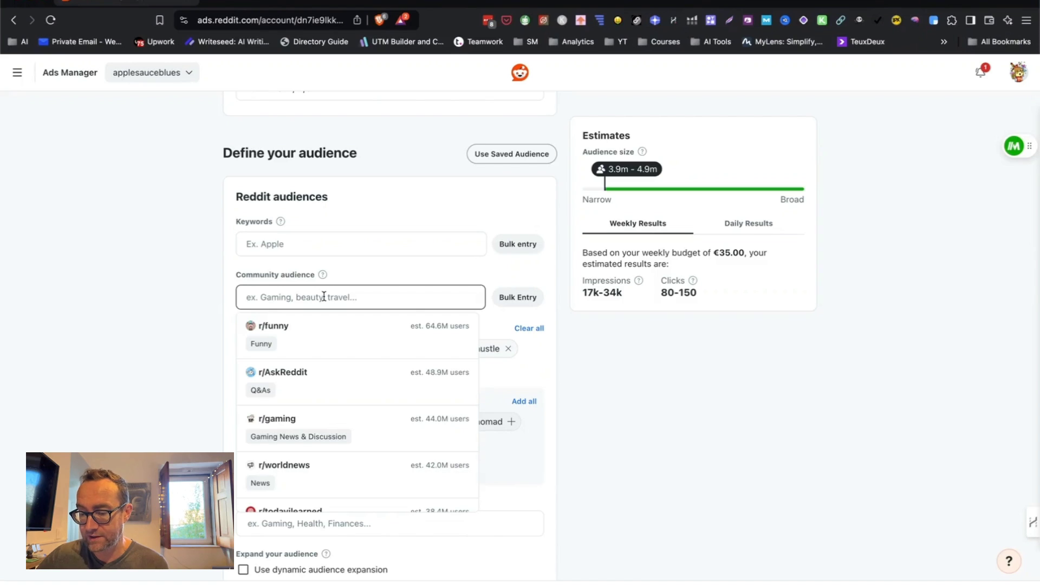
{"action": "type", "text": "side hustle"}
{"action": "scroll", "coordinate": [330, 411], "scroll_direction": "down", "scroll_amount": 3}
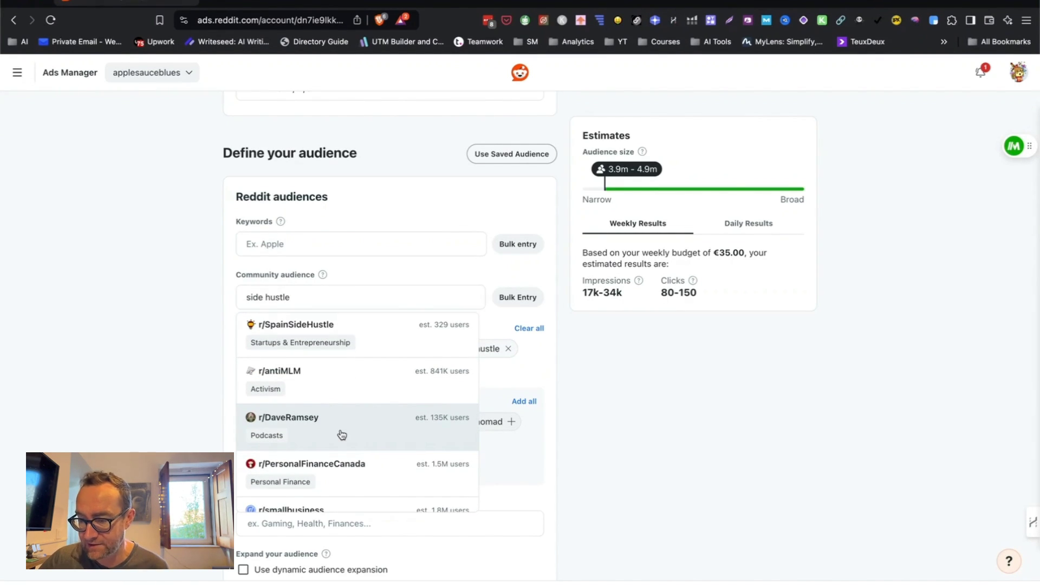
{"action": "left_click", "coordinate": [342, 434]}
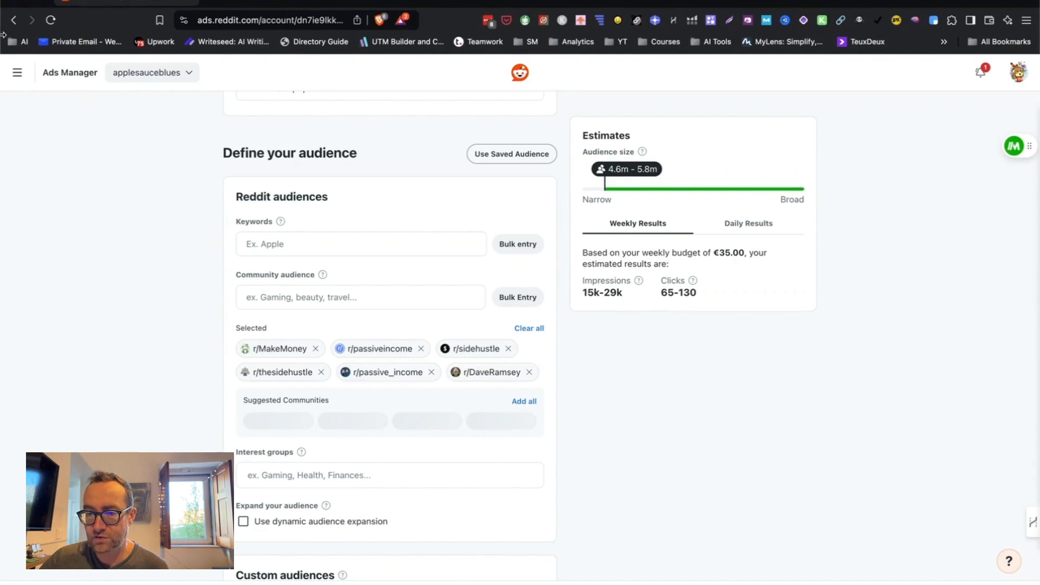
{"action": "scroll", "coordinate": [139, 278], "scroll_direction": "down", "scroll_amount": 20}
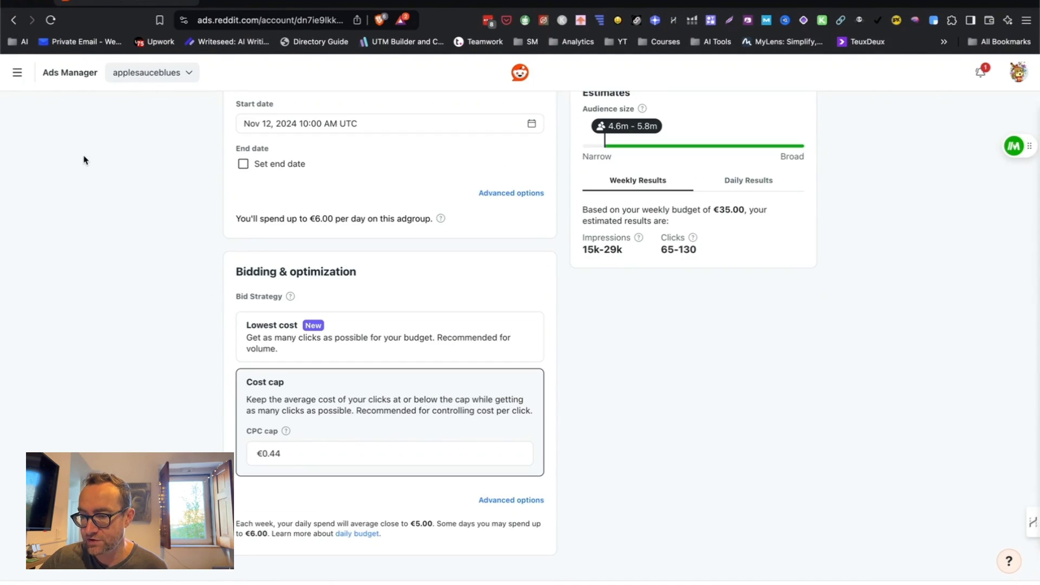
Step: Return to the ads dashboard and open the ad group's actions menu
{"action": "left_click", "coordinate": [14, 22]}
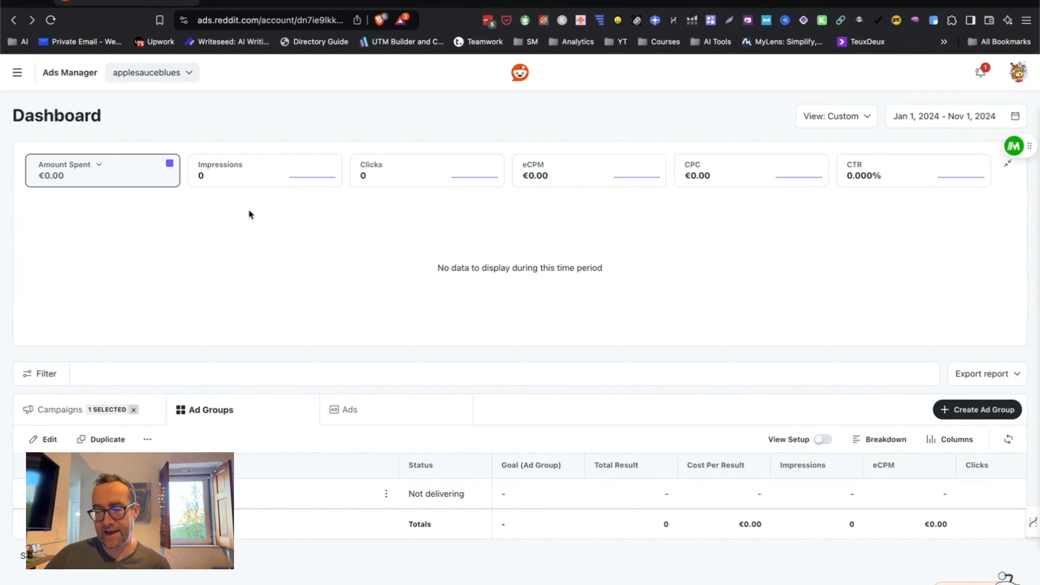
{"action": "left_click", "coordinate": [386, 494]}
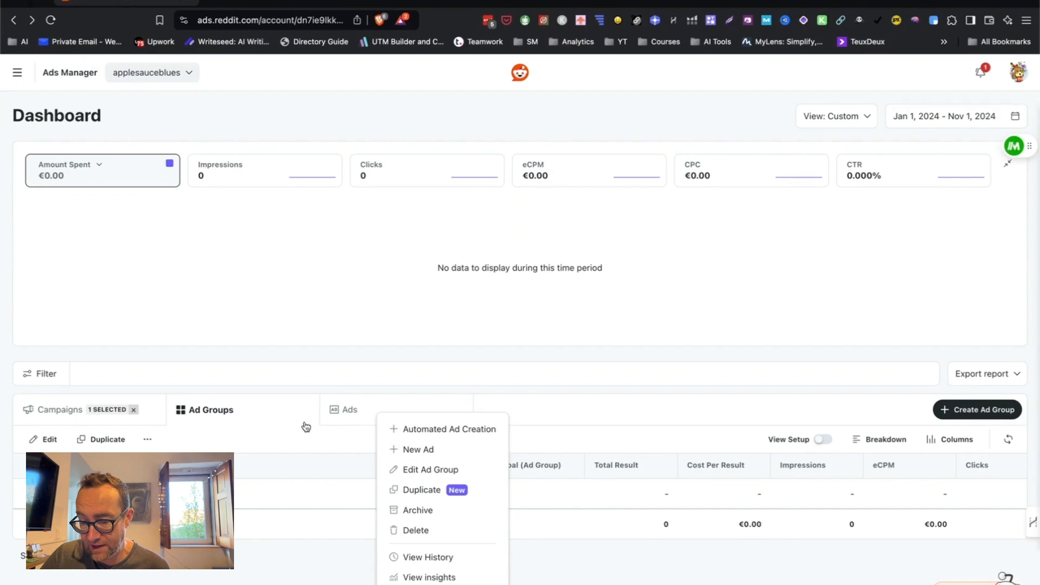
Step: Switch to the Ads tab, confirm the new ad reads Inactive, and open its options menu
{"action": "left_click", "coordinate": [347, 409]}
{"action": "left_click", "coordinate": [350, 410]}
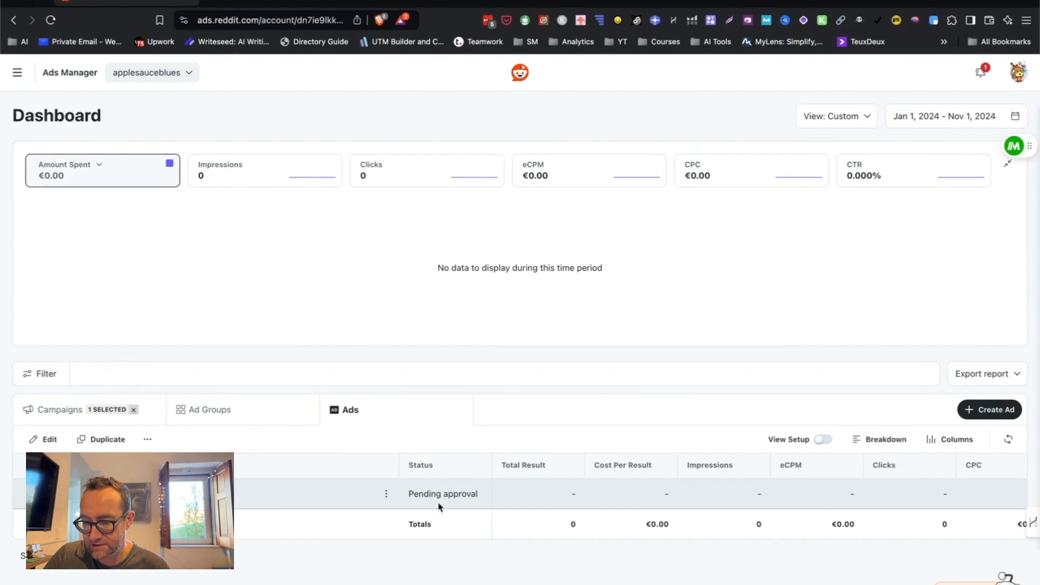
{"action": "mouse_move", "coordinate": [366, 497]}
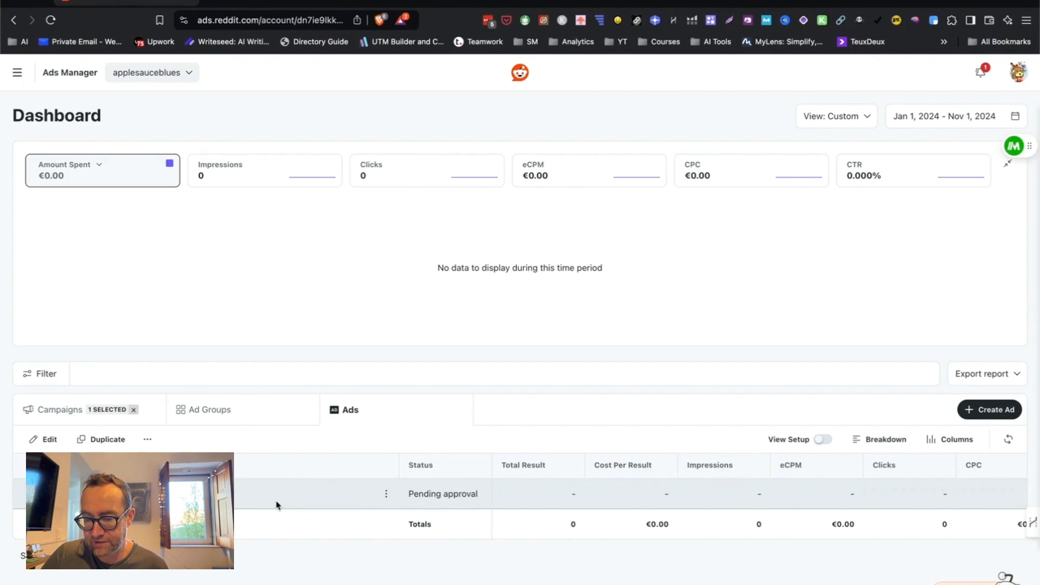
{"action": "mouse_move", "coordinate": [274, 504]}
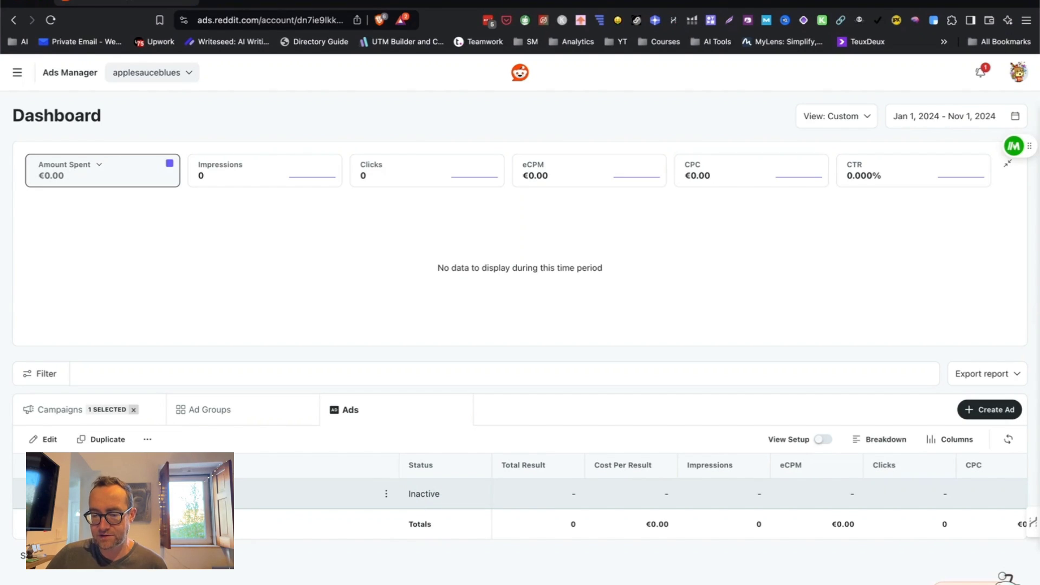
{"action": "left_click", "coordinate": [388, 494]}
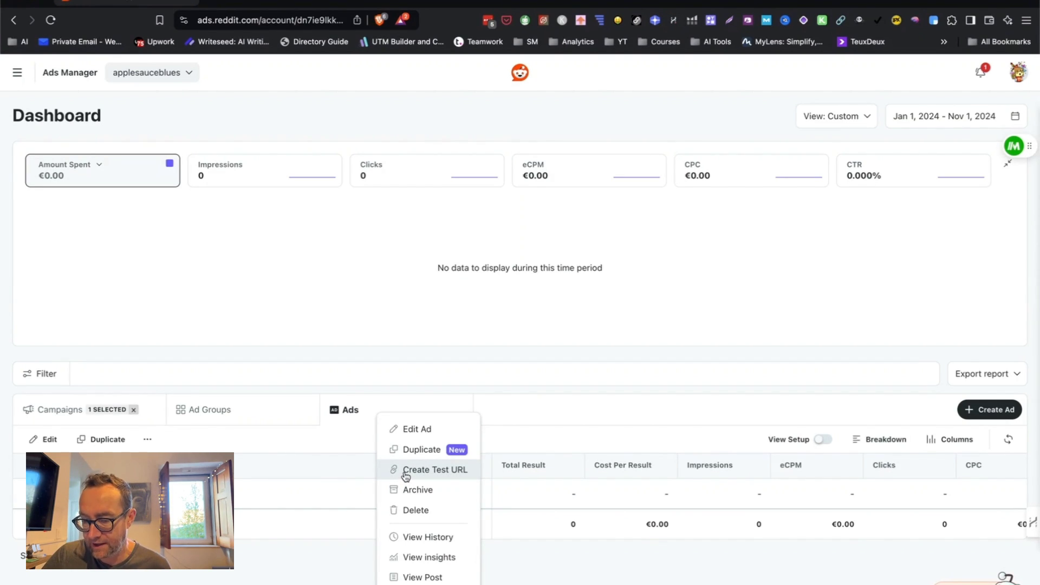
Step: Create the ad's feed and conversations test URLs and copy the conversations link
{"action": "left_click", "coordinate": [406, 470]}
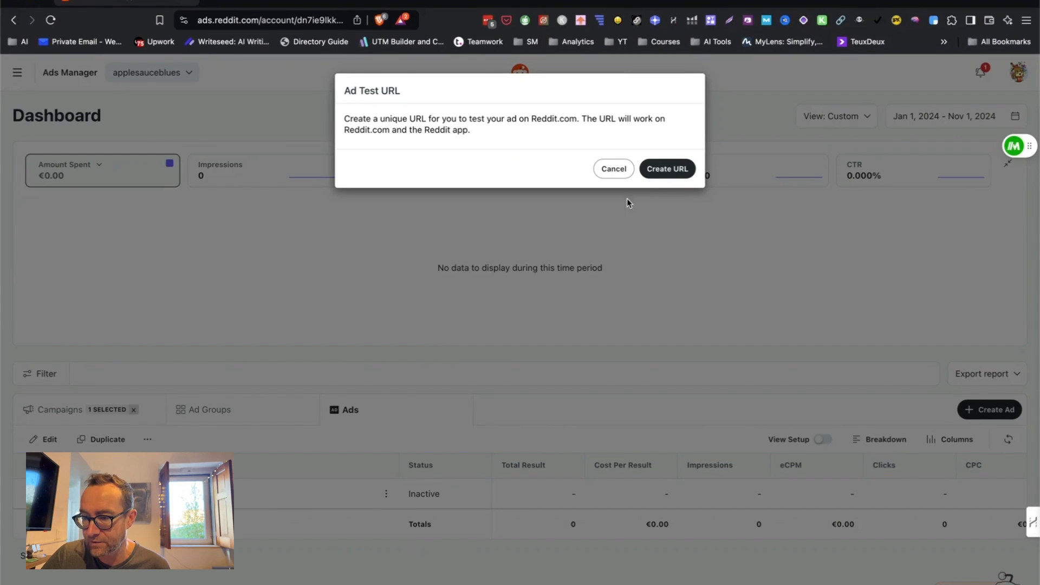
{"action": "left_click", "coordinate": [670, 171]}
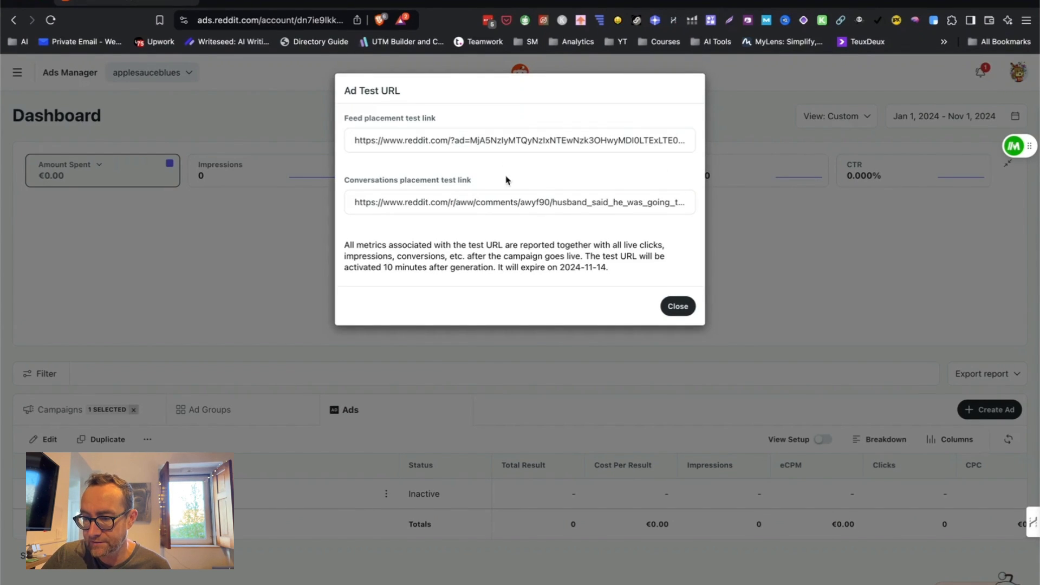
{"action": "left_click", "coordinate": [481, 142]}
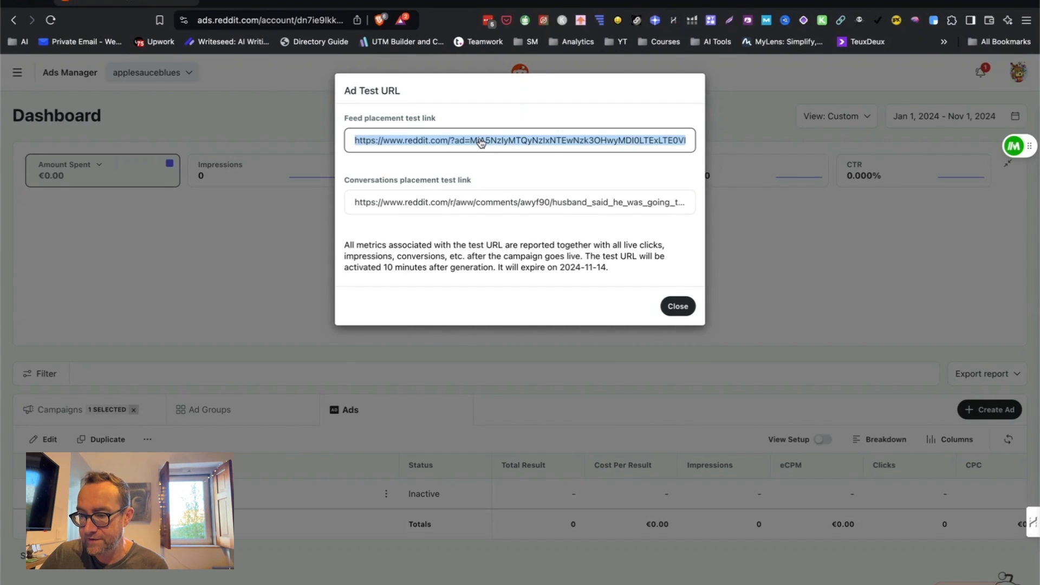
{"action": "left_click", "coordinate": [471, 201]}
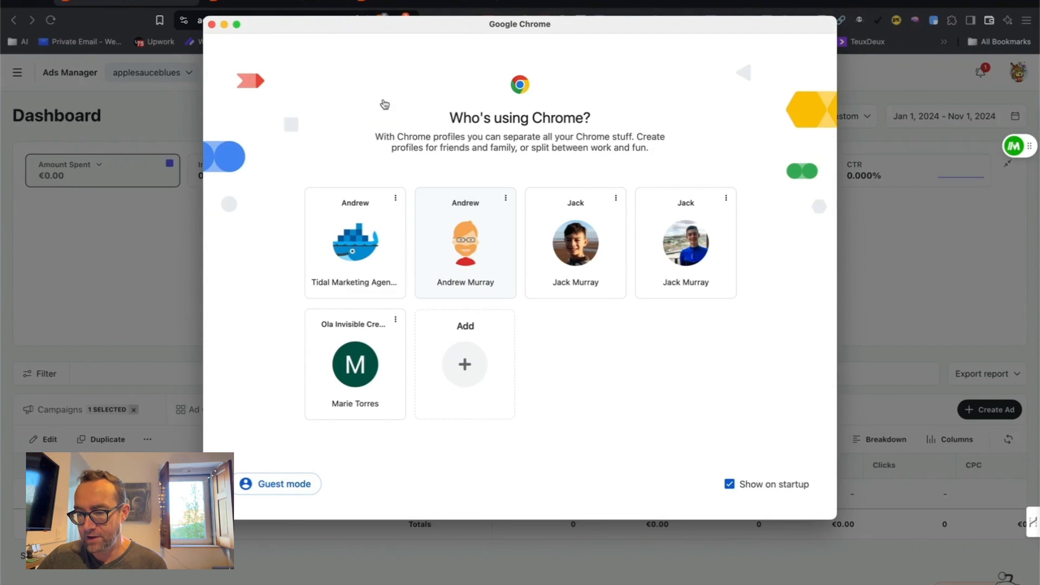
Step: Open the conversations placement test link in a new Chrome window
{"action": "key", "text": "Return"}
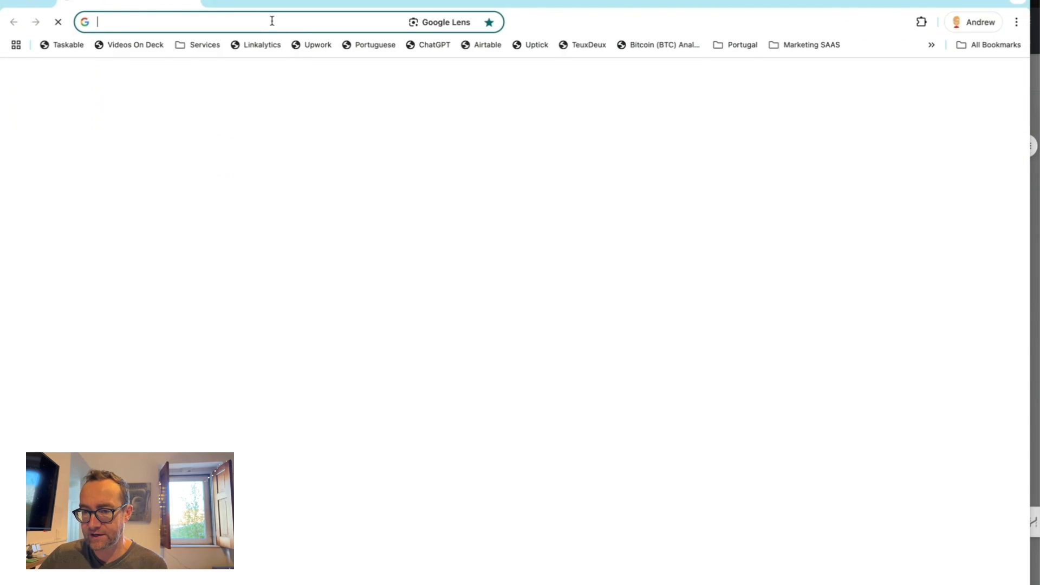
{"action": "key", "text": "super+v"}
{"action": "key", "text": "Return"}
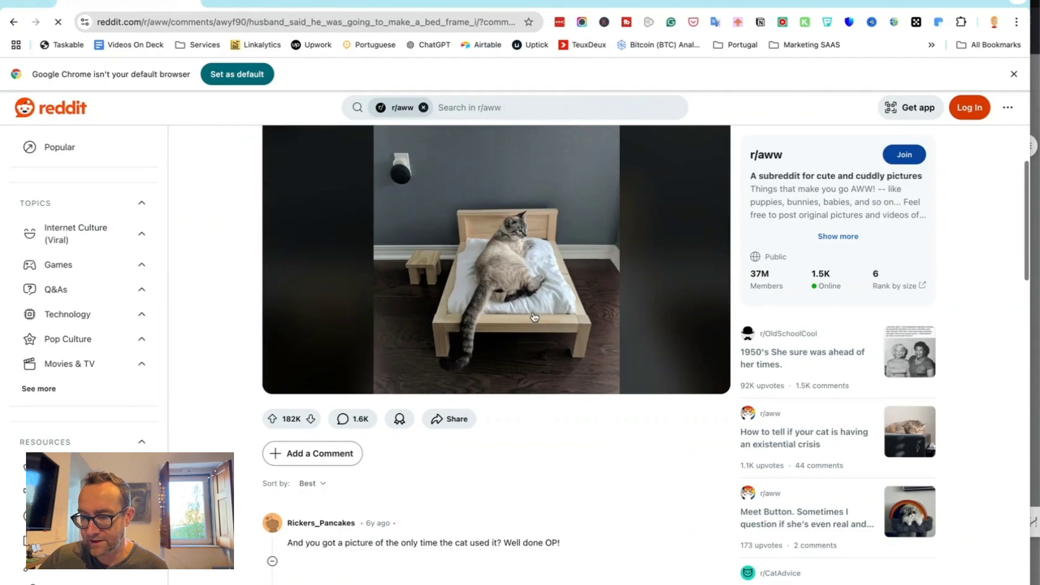
Step: Scroll through the r/aww cat bed-frame post's comments, then return to Ads Manager
{"action": "scroll", "coordinate": [472, 265], "scroll_direction": "down", "scroll_amount": 4}
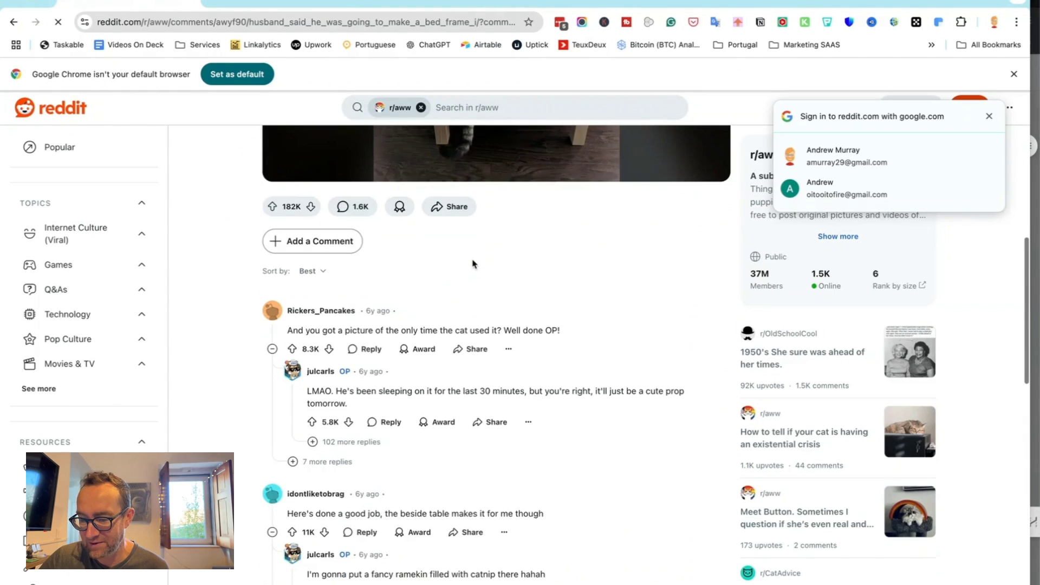
{"action": "scroll", "coordinate": [473, 263], "scroll_direction": "down", "scroll_amount": 7}
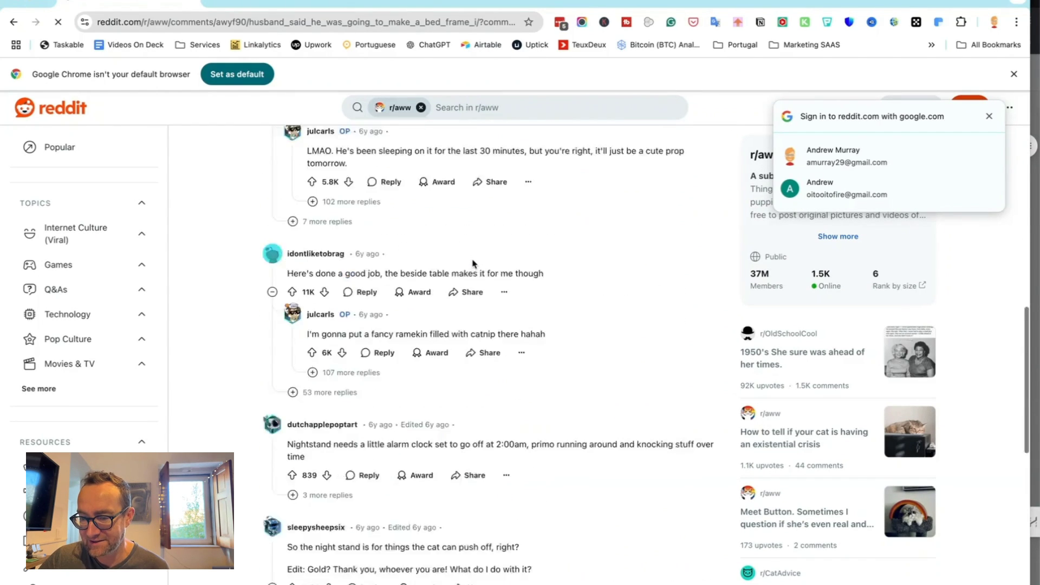
{"action": "scroll", "coordinate": [472, 264], "scroll_direction": "down", "scroll_amount": 5}
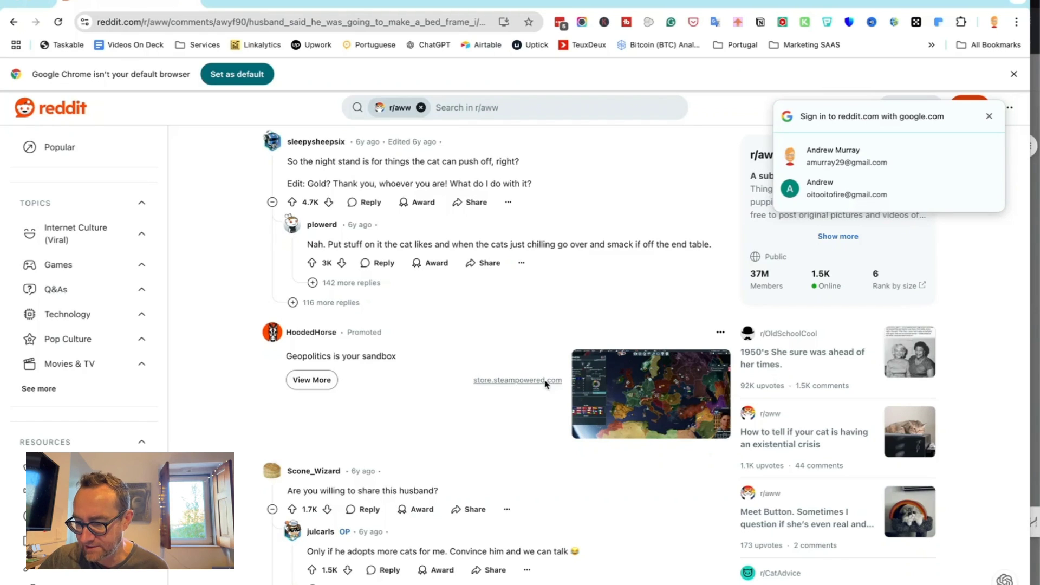
{"action": "scroll", "coordinate": [568, 362], "scroll_direction": "up", "scroll_amount": 8}
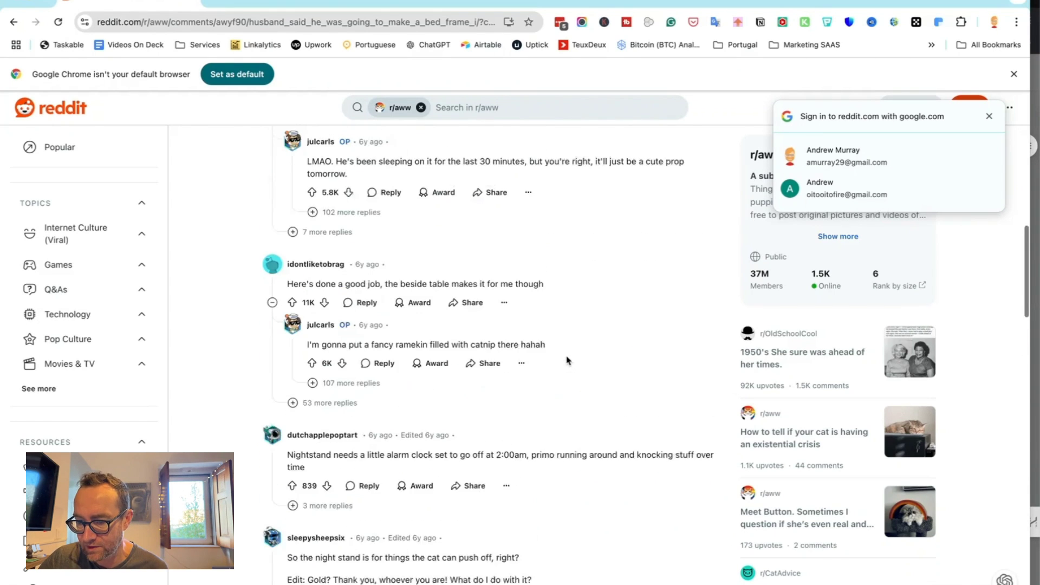
{"action": "scroll", "coordinate": [568, 361], "scroll_direction": "down", "scroll_amount": 10}
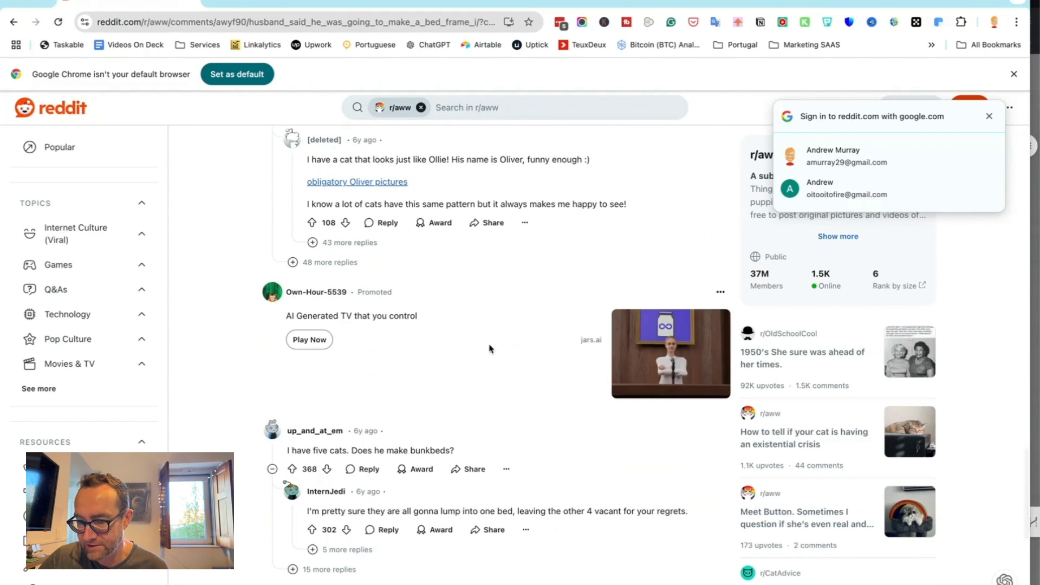
{"action": "scroll", "coordinate": [503, 359], "scroll_direction": "down", "scroll_amount": 7}
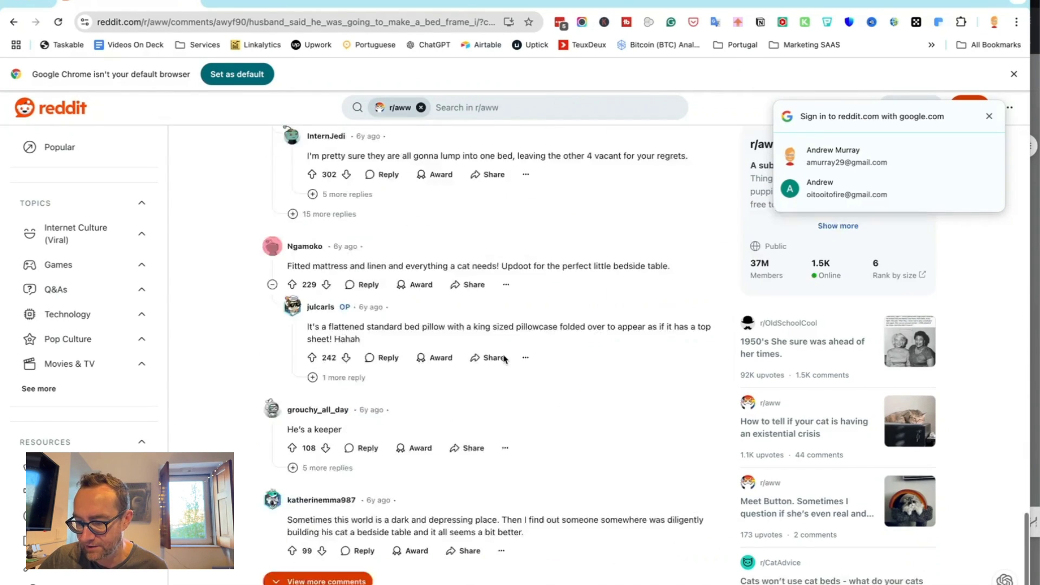
{"action": "scroll", "coordinate": [503, 359], "scroll_direction": "up", "scroll_amount": 10}
{"action": "scroll", "coordinate": [504, 359], "scroll_direction": "up", "scroll_amount": 5}
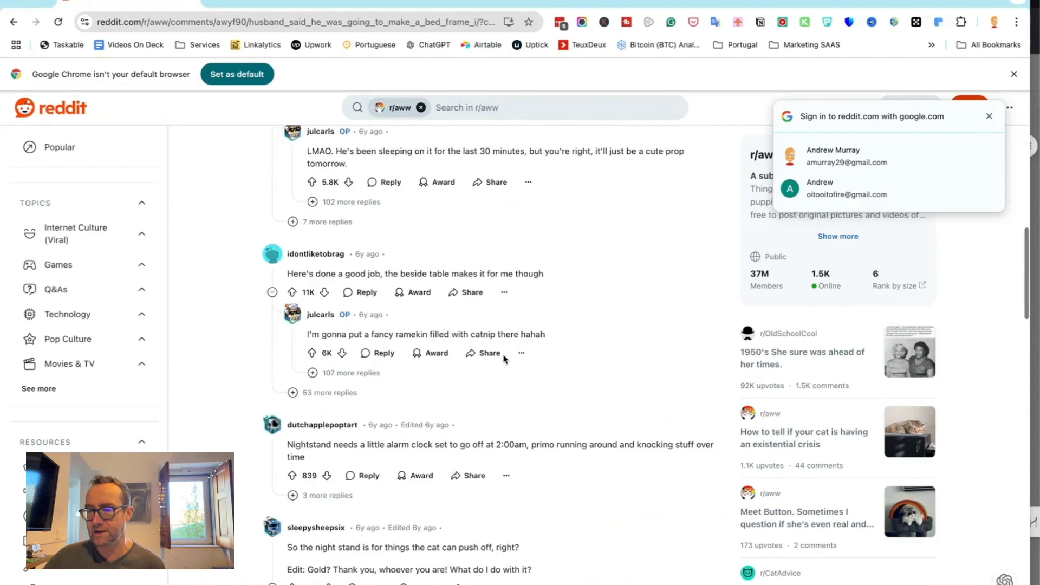
{"action": "scroll", "coordinate": [504, 359], "scroll_direction": "up", "scroll_amount": 15}
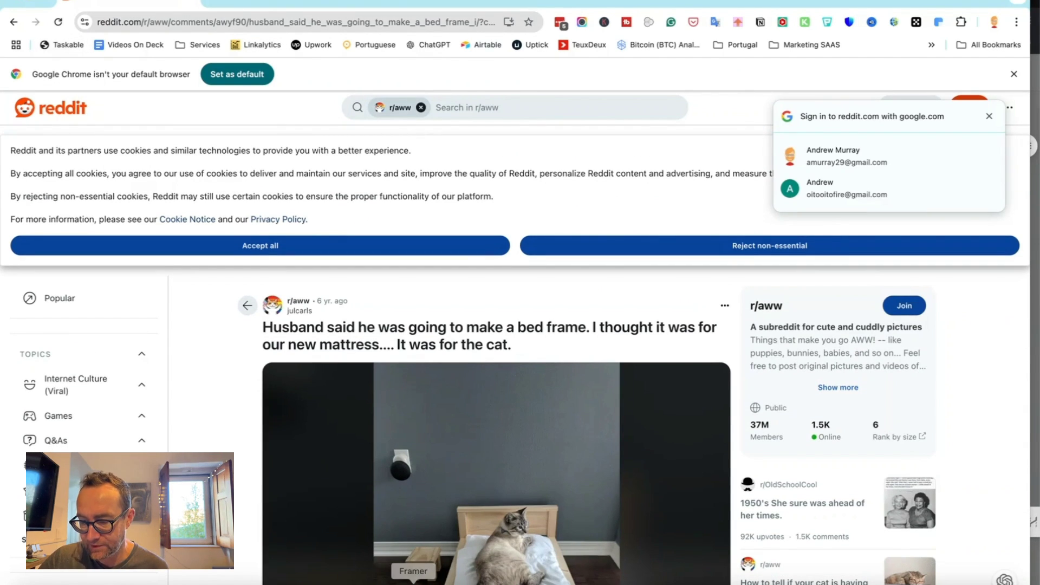
{"action": "left_click", "coordinate": [450, 579]}
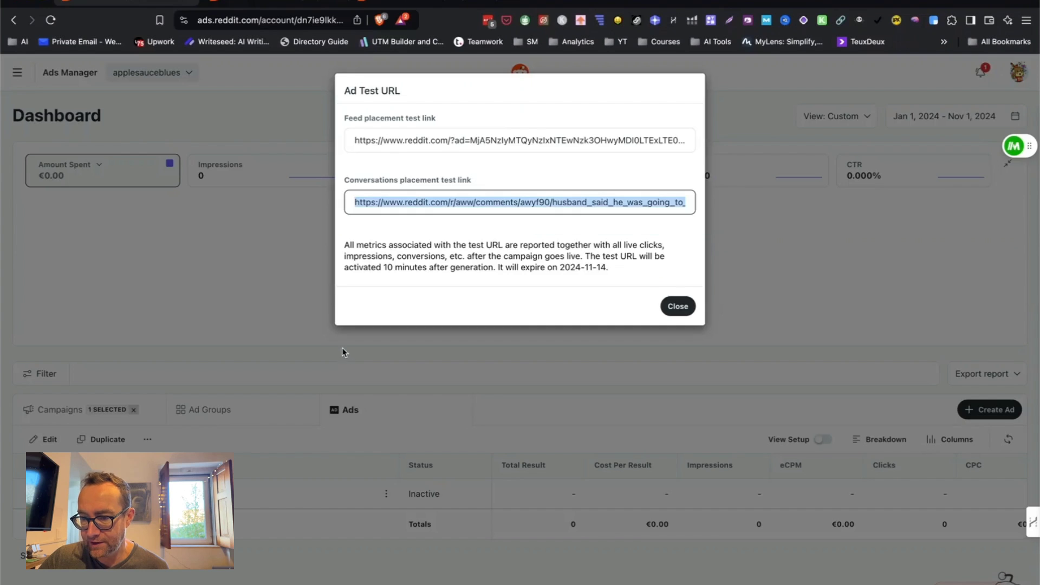
Step: Copy the feed placement test link and load it in Chrome
{"action": "left_click", "coordinate": [444, 142]}
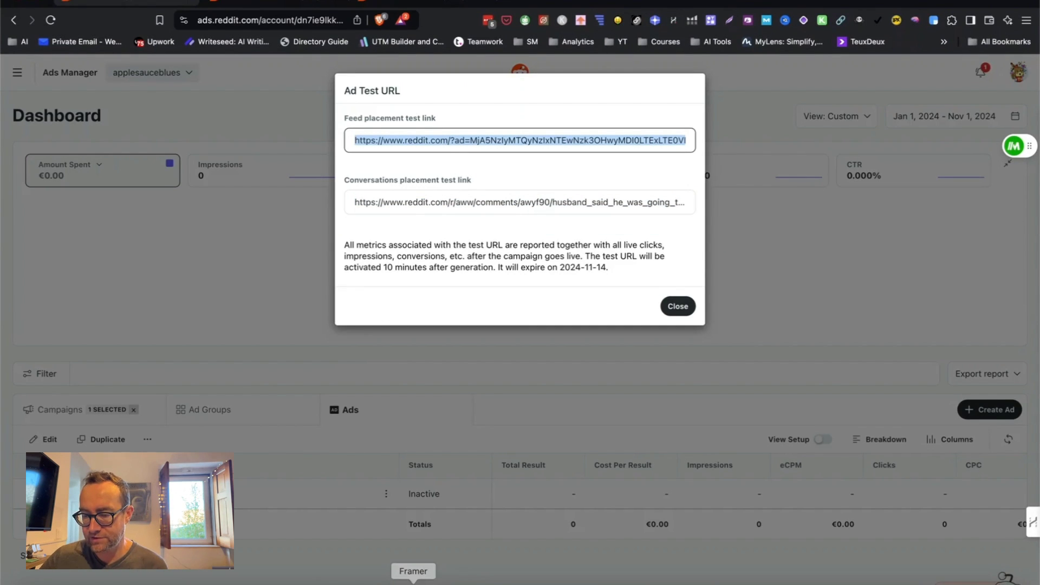
{"action": "left_click", "coordinate": [452, 578]}
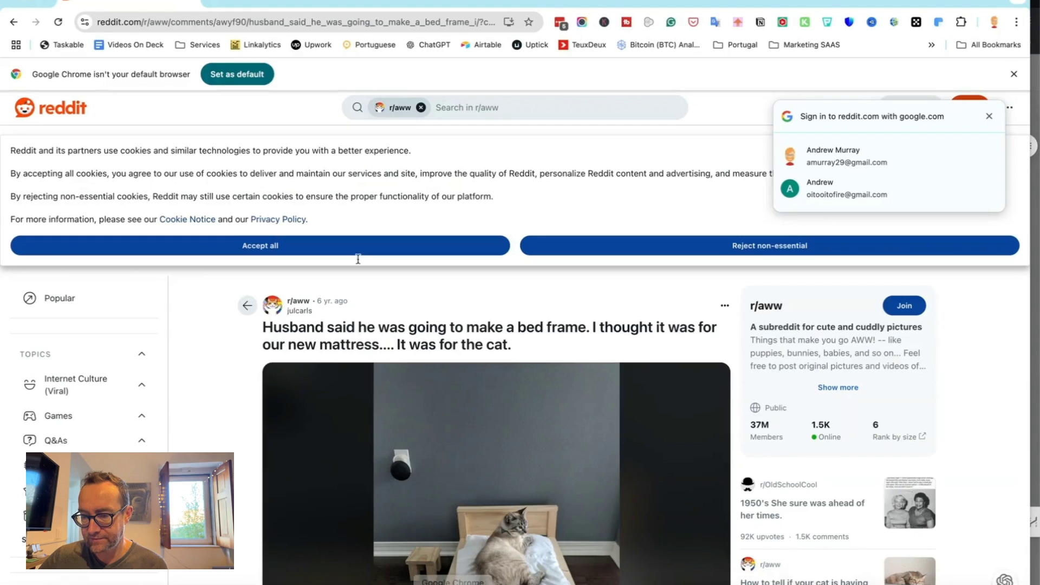
{"action": "left_click", "coordinate": [282, 23]}
{"action": "type", "text": "https://www.reddit.com/?ad=MjA5NzIyMTQyNzIxNTEwNzk3OHwyMDI0LTExLTE0VDA5OjUyOjQ0fGY2MWMyZTBkOTNiNTZjOGExYTlmY2Y3MTVhNDJmMmYxNjFkZWFlZGU%3D"}
{"action": "key", "text": "Return"}
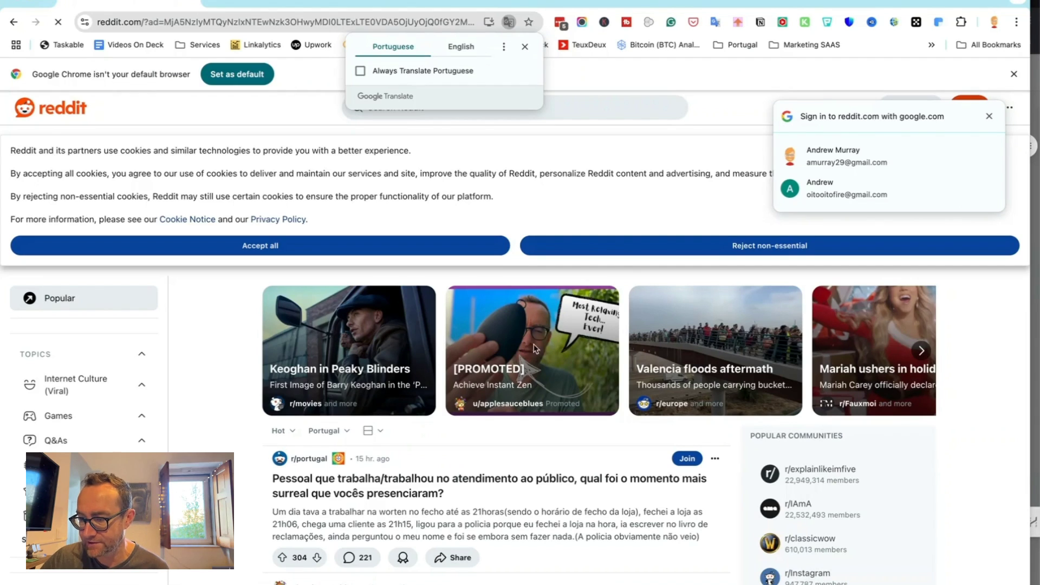
Step: Dismiss the Google sign-in prompt, find the promoted Achieve Instant Zen ad, then return to Ads Manager
{"action": "left_click", "coordinate": [989, 117]}
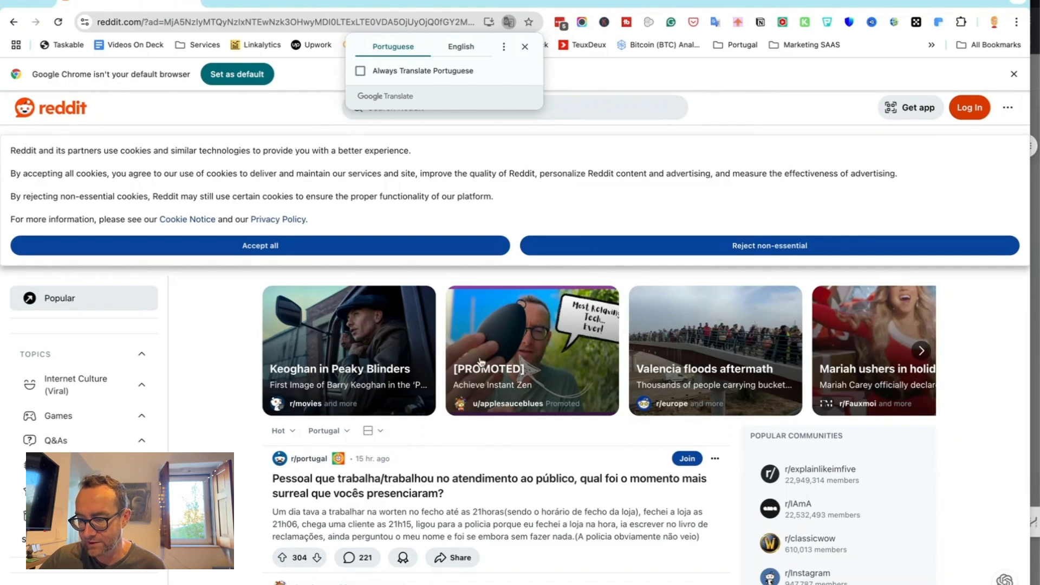
{"action": "scroll", "coordinate": [489, 411], "scroll_direction": "down", "scroll_amount": 3}
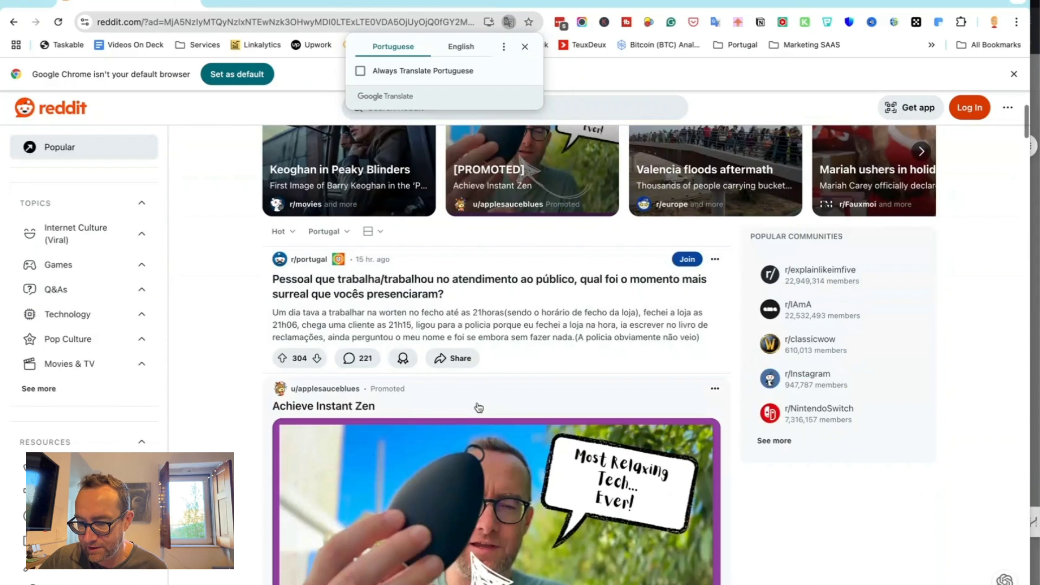
{"action": "scroll", "coordinate": [518, 201], "scroll_direction": "down", "scroll_amount": 3}
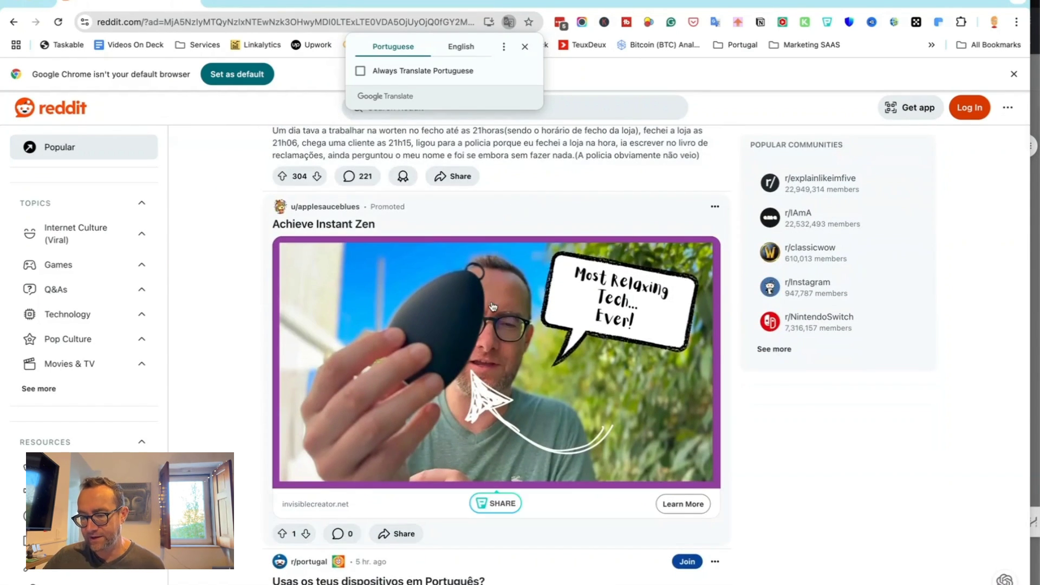
{"action": "scroll", "coordinate": [496, 287], "scroll_direction": "down", "scroll_amount": 1}
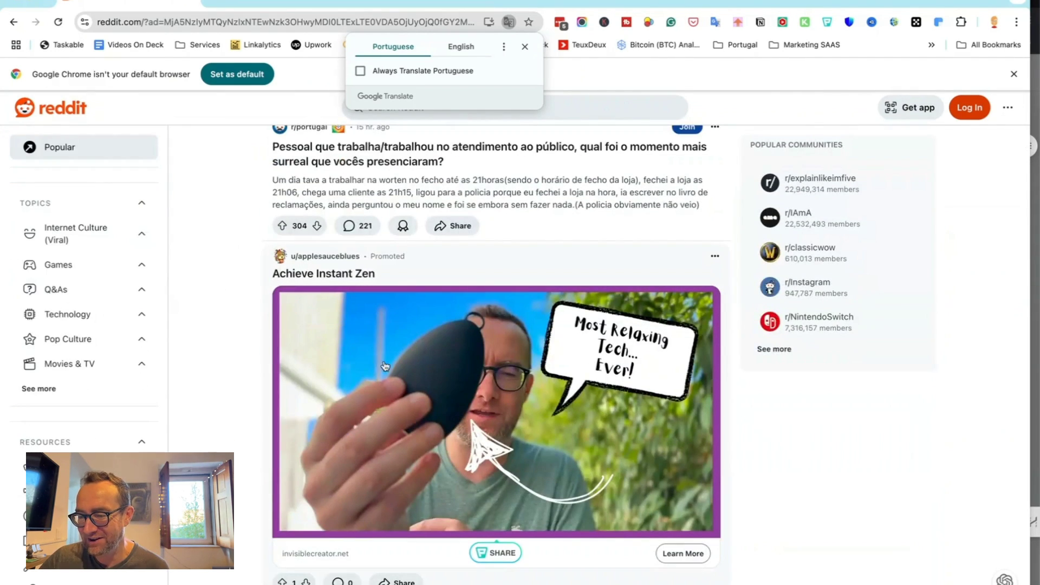
{"action": "scroll", "coordinate": [363, 450], "scroll_direction": "down", "scroll_amount": 3}
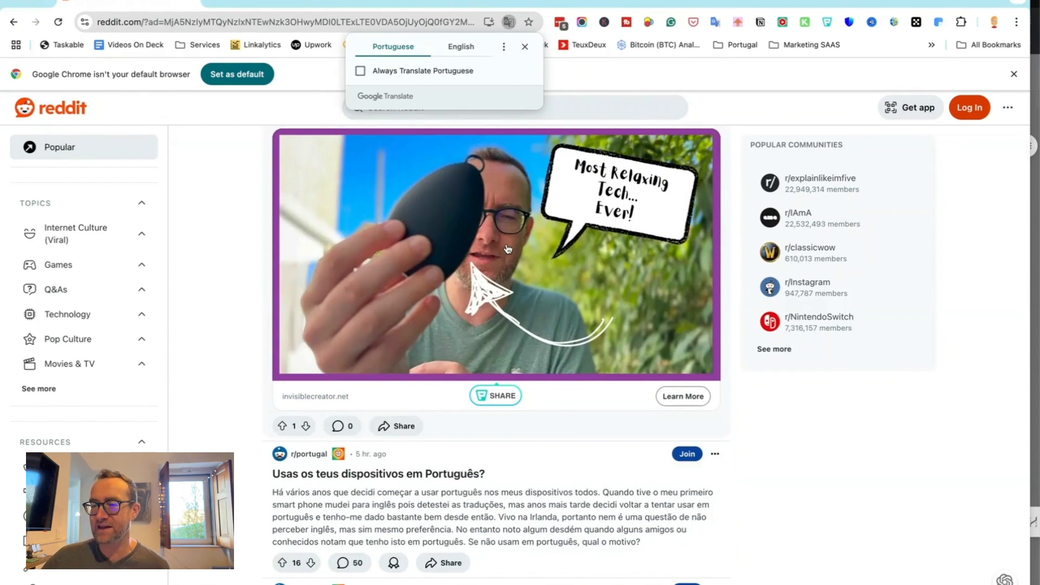
{"action": "scroll", "coordinate": [508, 249], "scroll_direction": "up", "scroll_amount": 4}
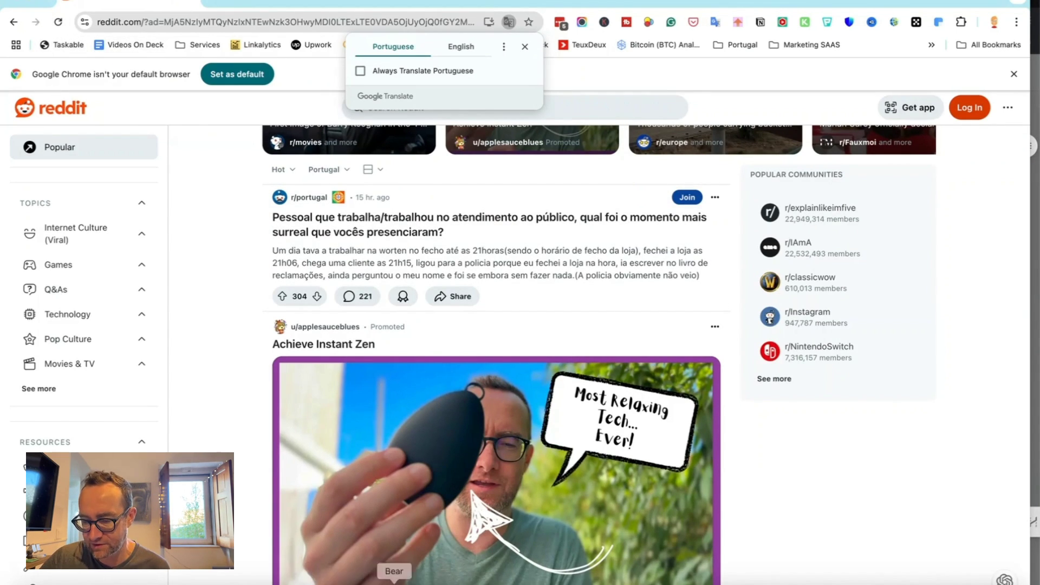
{"action": "left_click", "coordinate": [434, 583]}
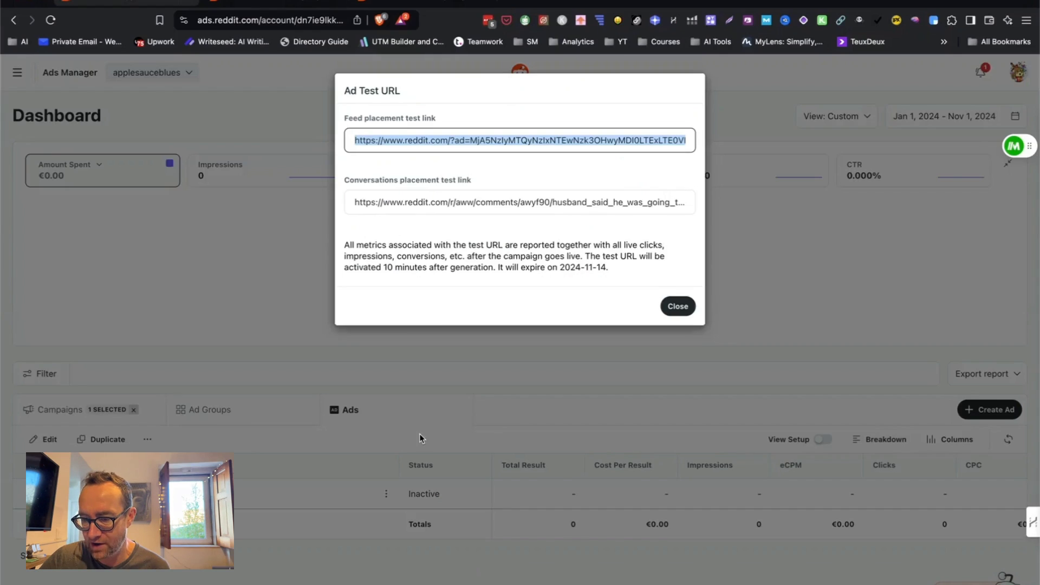
Step: Close the Ad Test URL dialog to see the Ads dashboard showing the ad as Inactive
{"action": "left_click", "coordinate": [669, 305]}
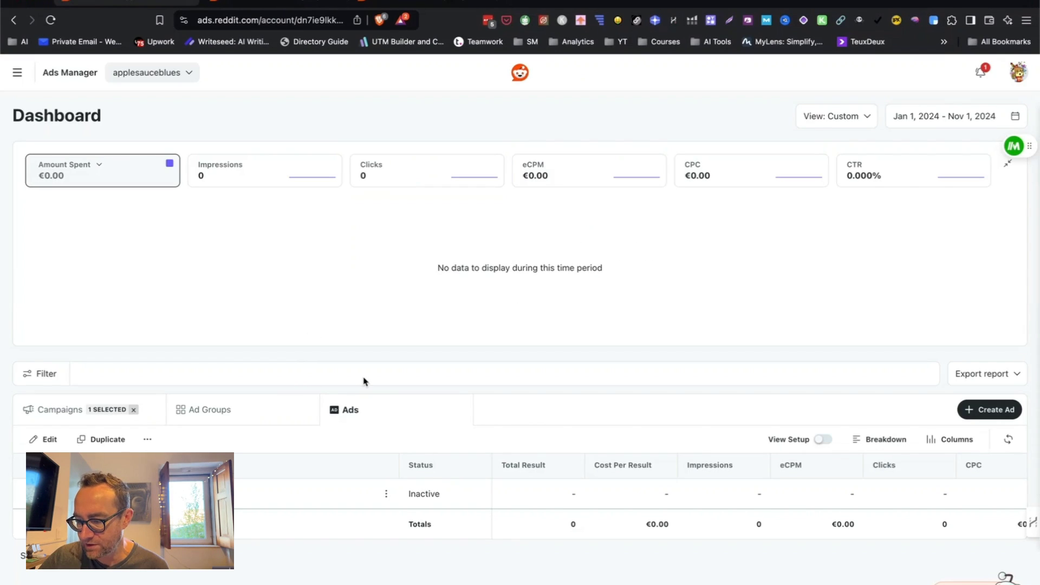